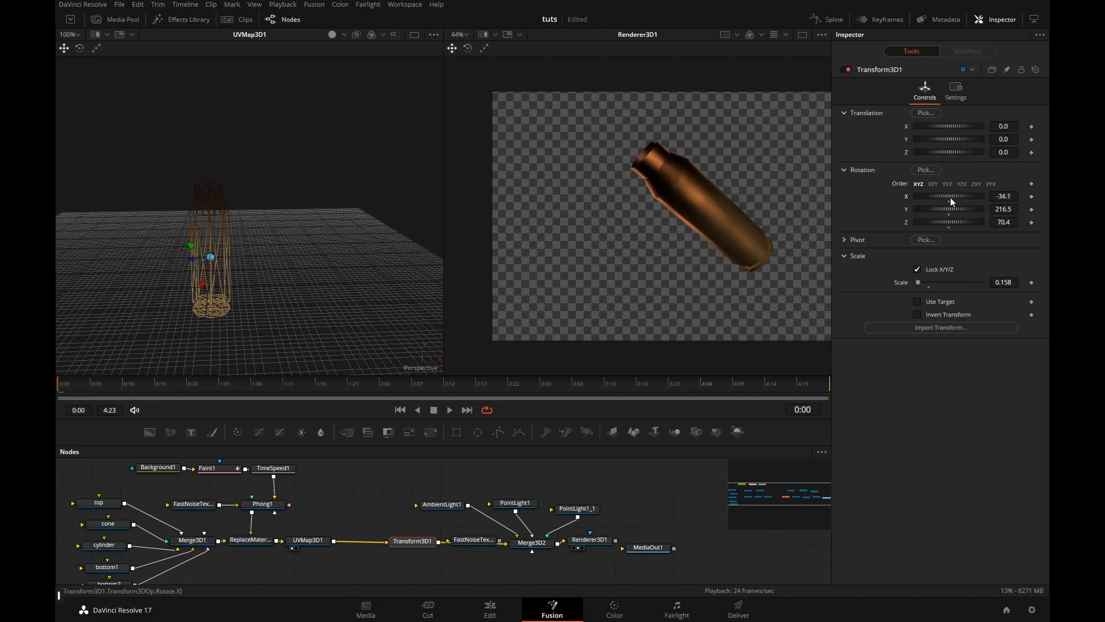
pyautogui.moveTo(951, 198); pyautogui.dragTo(937, 201)
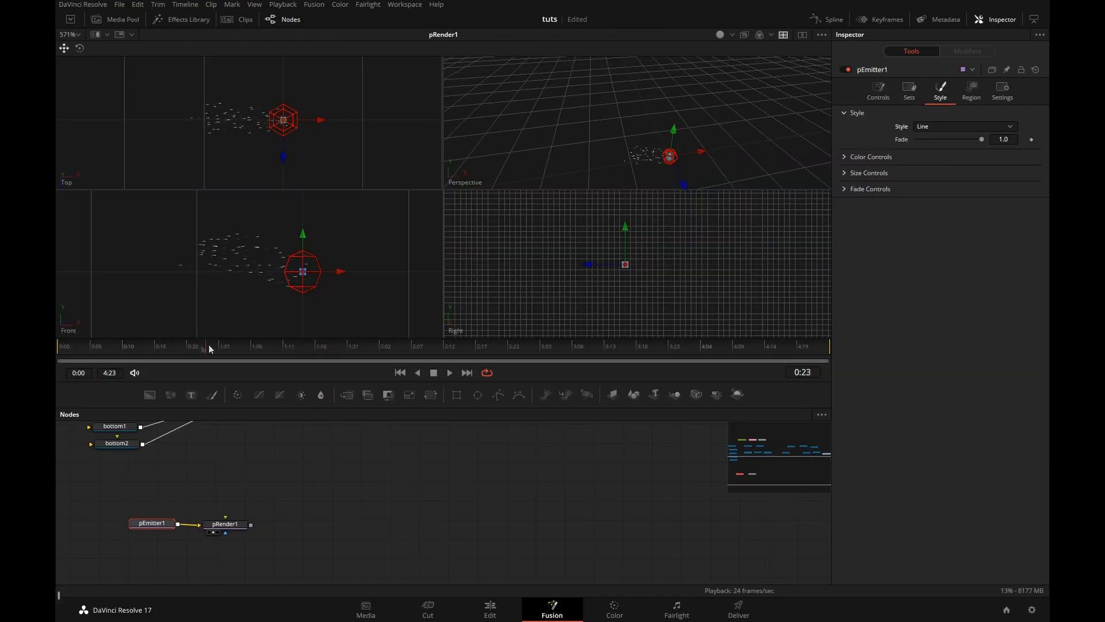
pyautogui.moveTo(210, 348); pyautogui.dragTo(129, 353)
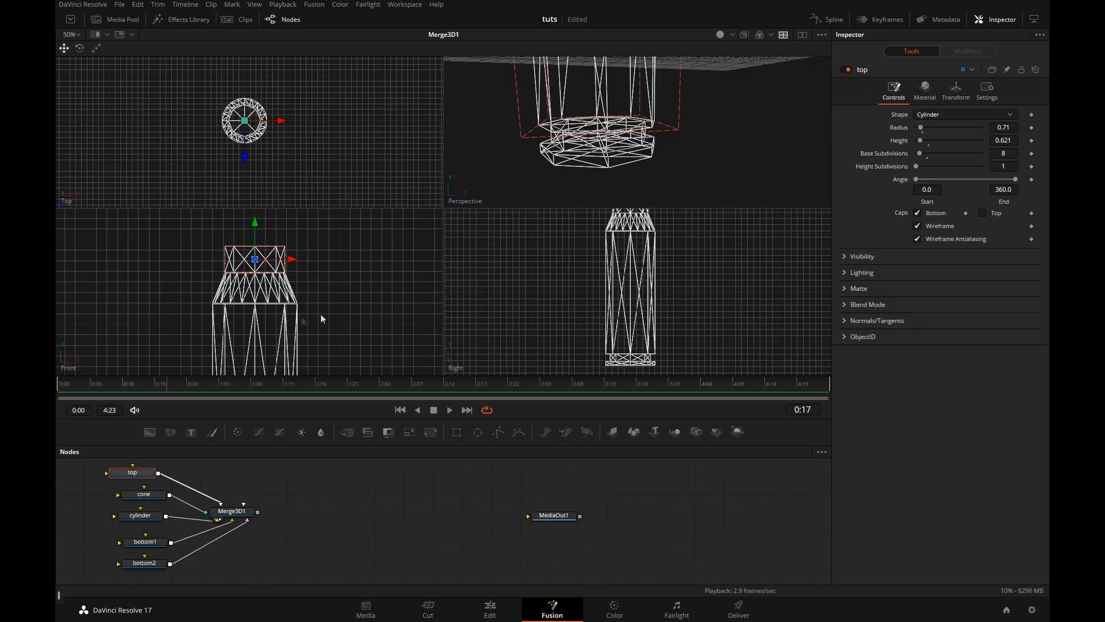
pyautogui.scroll(3, 247, 325)
pyautogui.scroll(2, 335, 293)
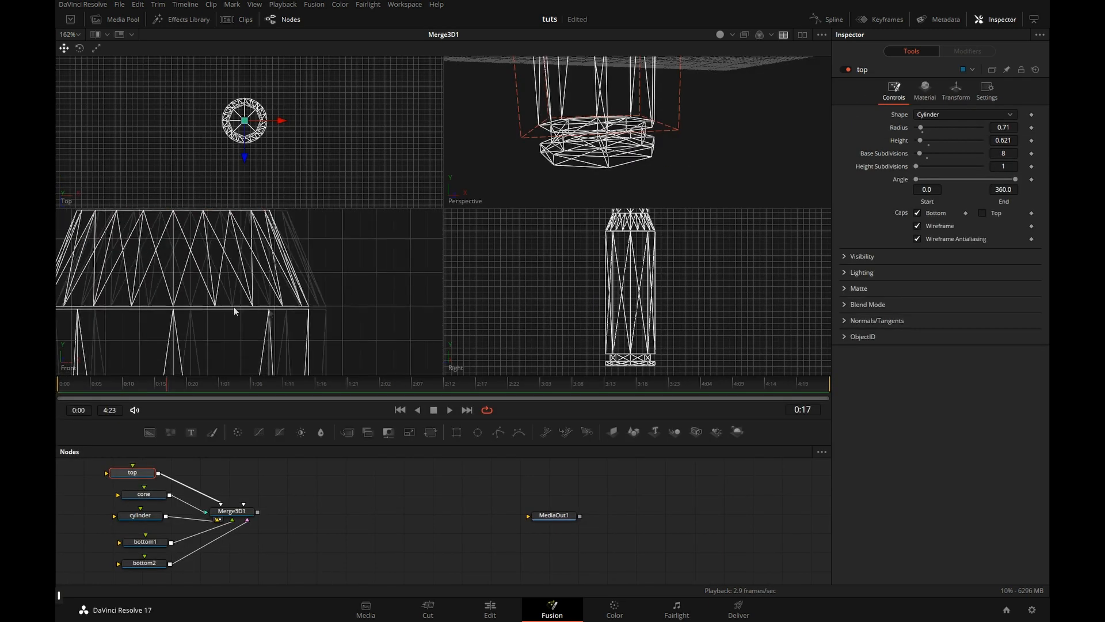
pyautogui.moveTo(348, 322); pyautogui.dragTo(256, 359)
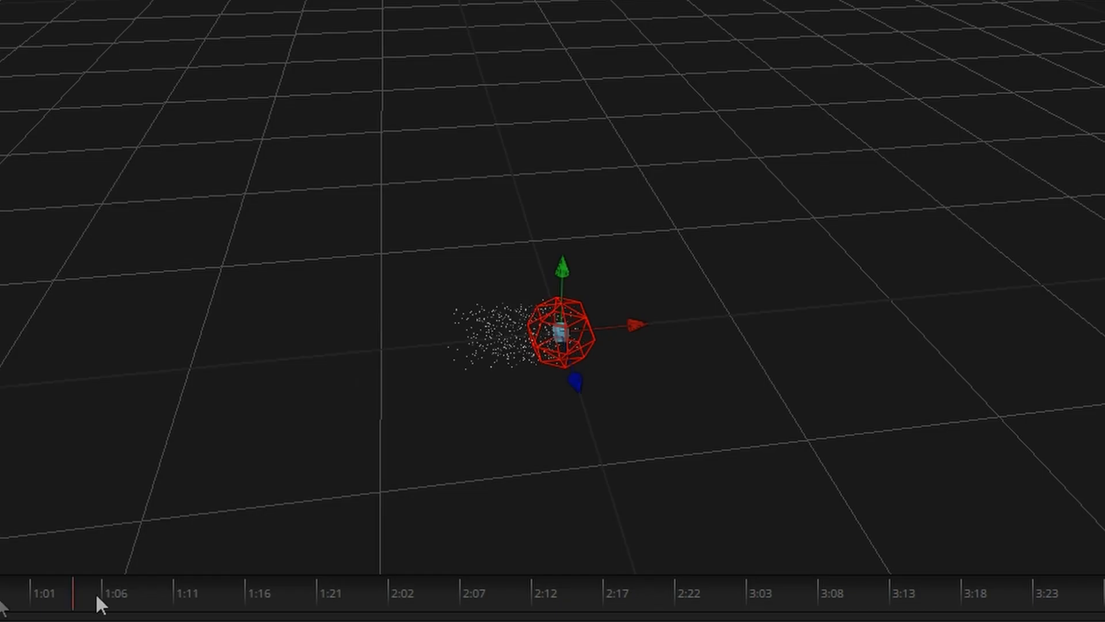
pyautogui.moveTo(97, 597); pyautogui.dragTo(425, 599)
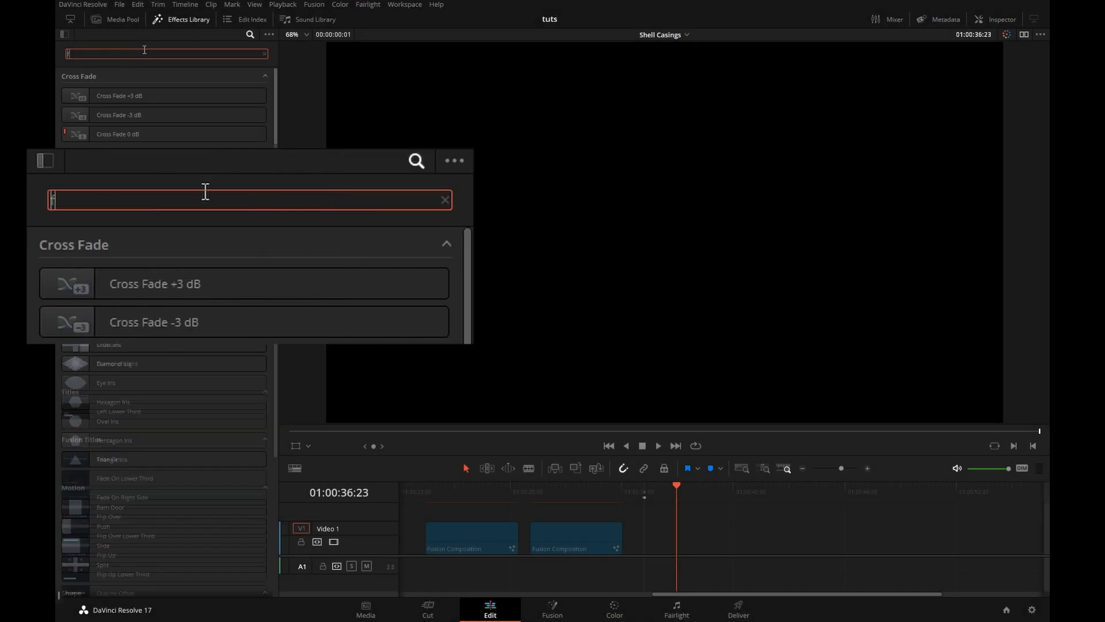
# Step: Search the effects for "fus", add a Fusion Composition after the existing timeline clips and open it for node editing
pyautogui.write('fus')
pyautogui.moveTo(156, 96); pyautogui.dragTo(699, 518)
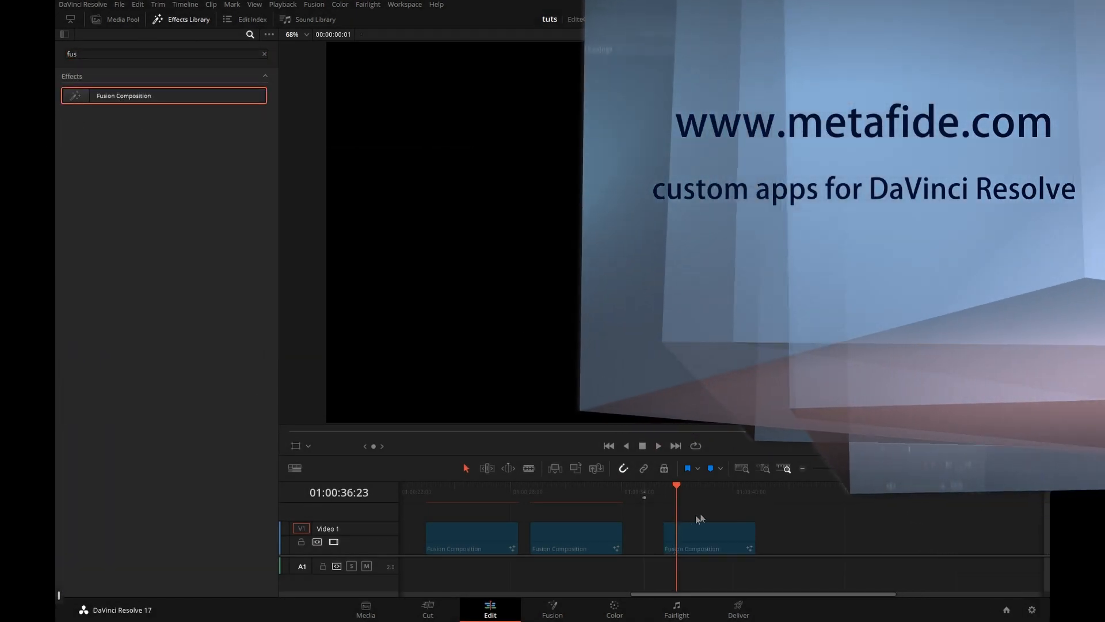
pyautogui.click(572, 603)
# Step: Add a Shape3D node to the composition, show it in the viewer and change its shape to Cylinder
pyautogui.moveTo(276, 501); pyautogui.dragTo(541, 504)
pyautogui.moveTo(641, 437); pyautogui.dragTo(304, 252)
pyautogui.click(956, 115)
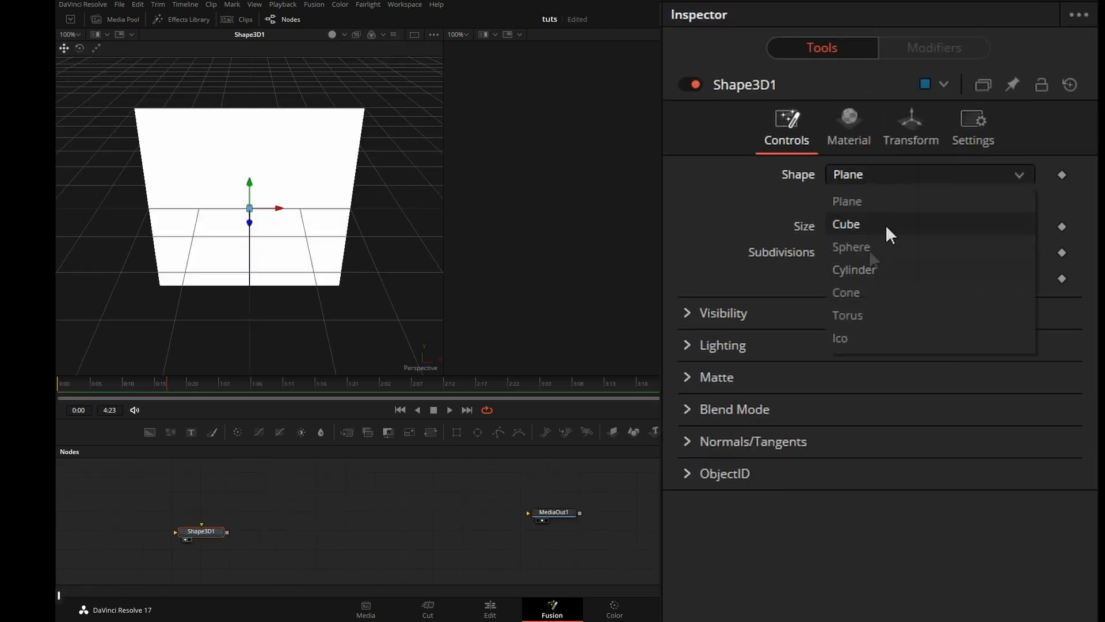
pyautogui.click(879, 270)
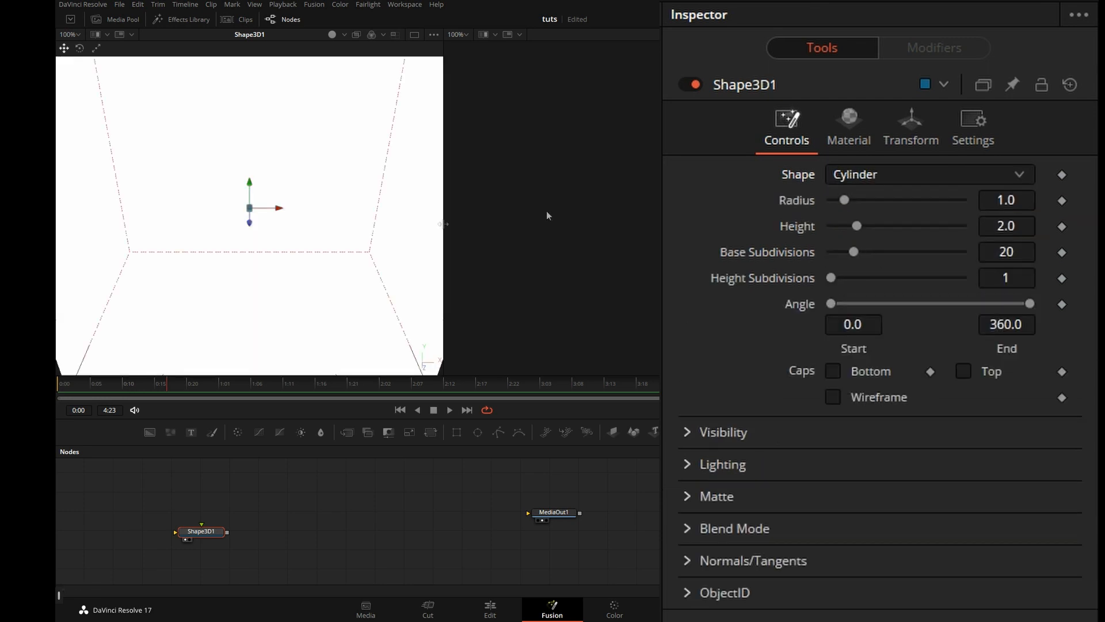
# Step: Display the cylinder as a wireframe with 8 base subdivisions and a height of about 4.96
pyautogui.click(860, 397)
pyautogui.moveTo(328, 186); pyautogui.dragTo(275, 207)
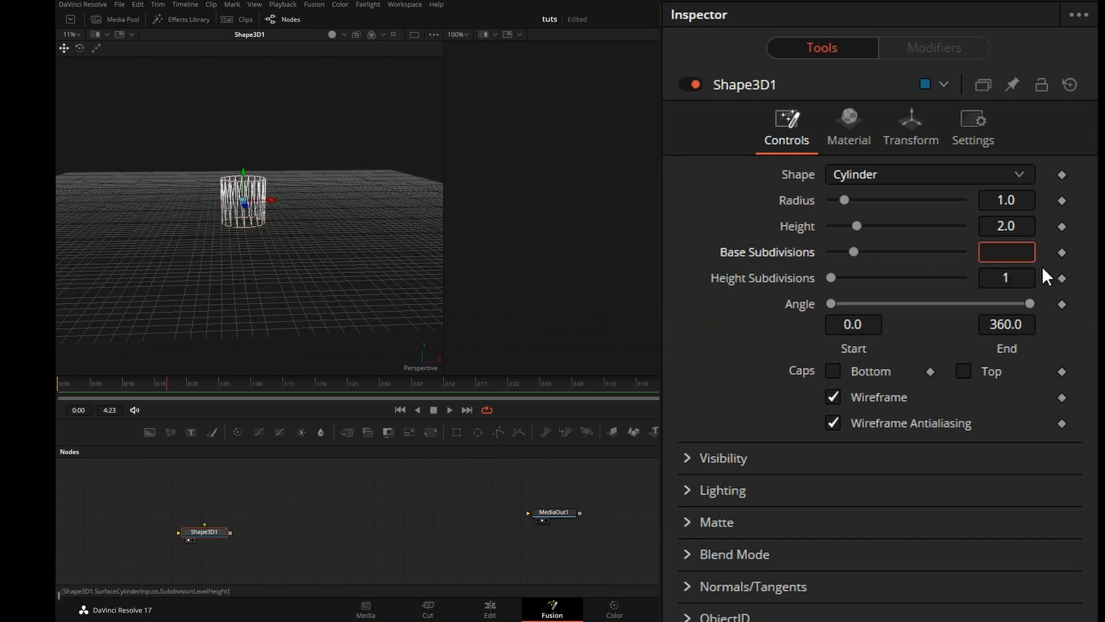
pyautogui.write('8')
pyautogui.press('Tab')
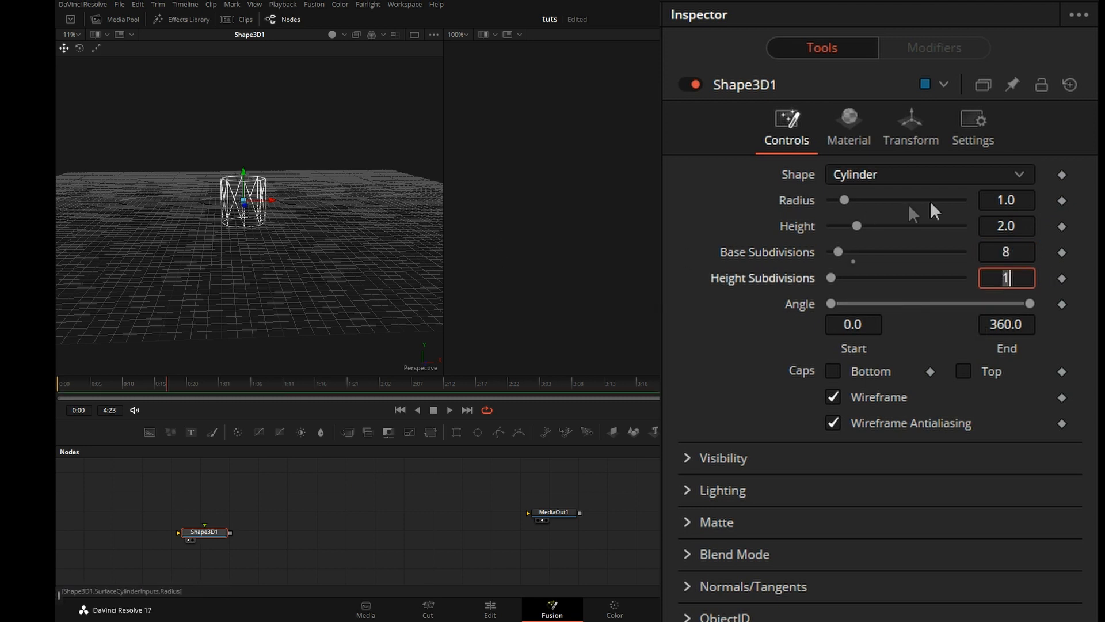
pyautogui.moveTo(866, 226); pyautogui.dragTo(900, 217)
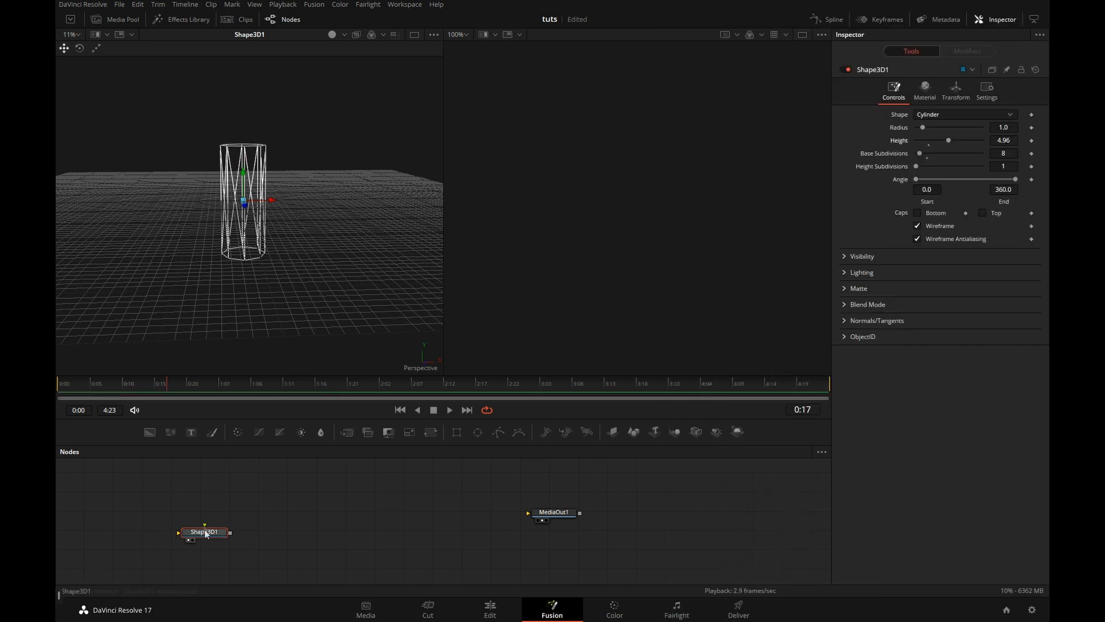
# Step: Add a Merge3D node after the cylinder shape and display the merge in a single viewer
pyautogui.click(675, 432)
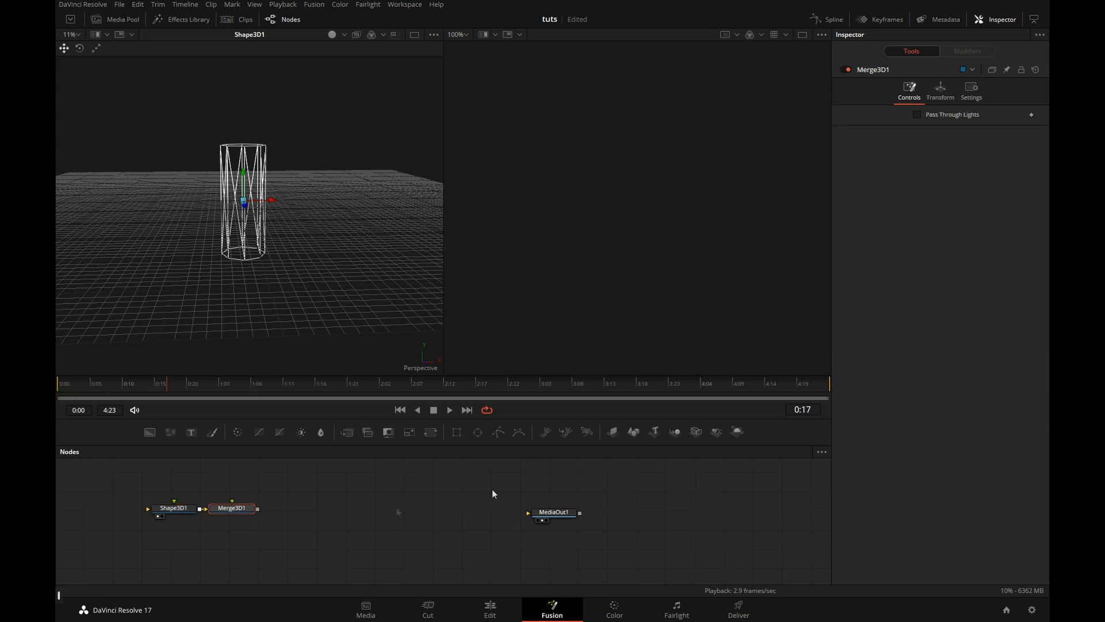
pyautogui.press('1')
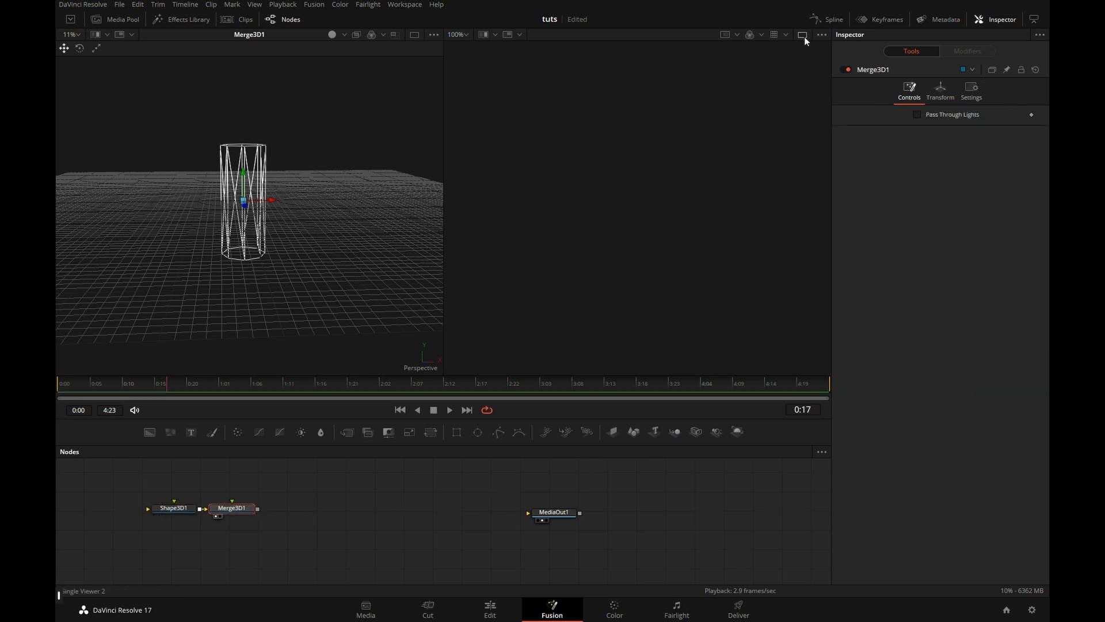
pyautogui.click(802, 35)
pyautogui.press('2')
pyautogui.scroll(-8, 372, 269)
# Step: Switch the viewer to quad view and fit the cylinder in the top, front, right and perspective views
pyautogui.hotkey('shift', 'q')
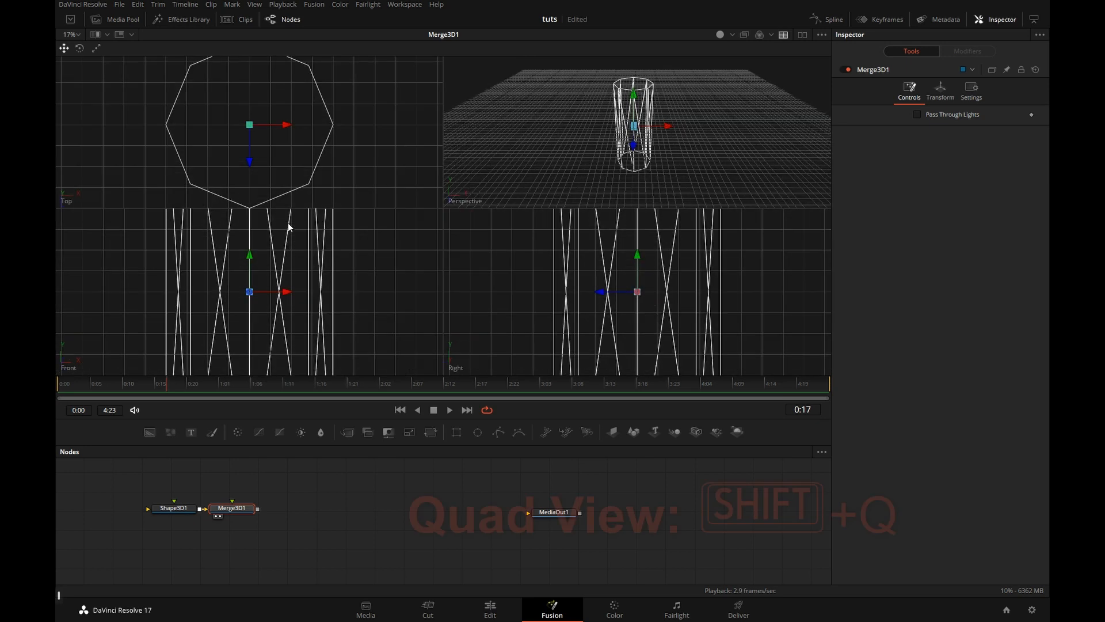
pyautogui.scroll(-5, 316, 154)
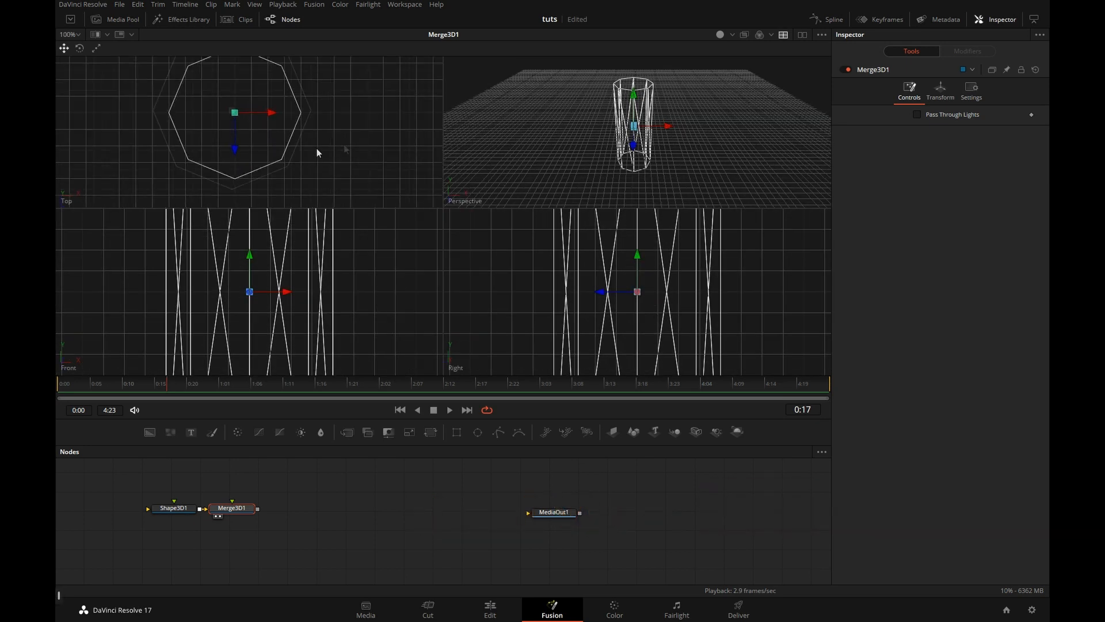
pyautogui.scroll(-5, 200, 316)
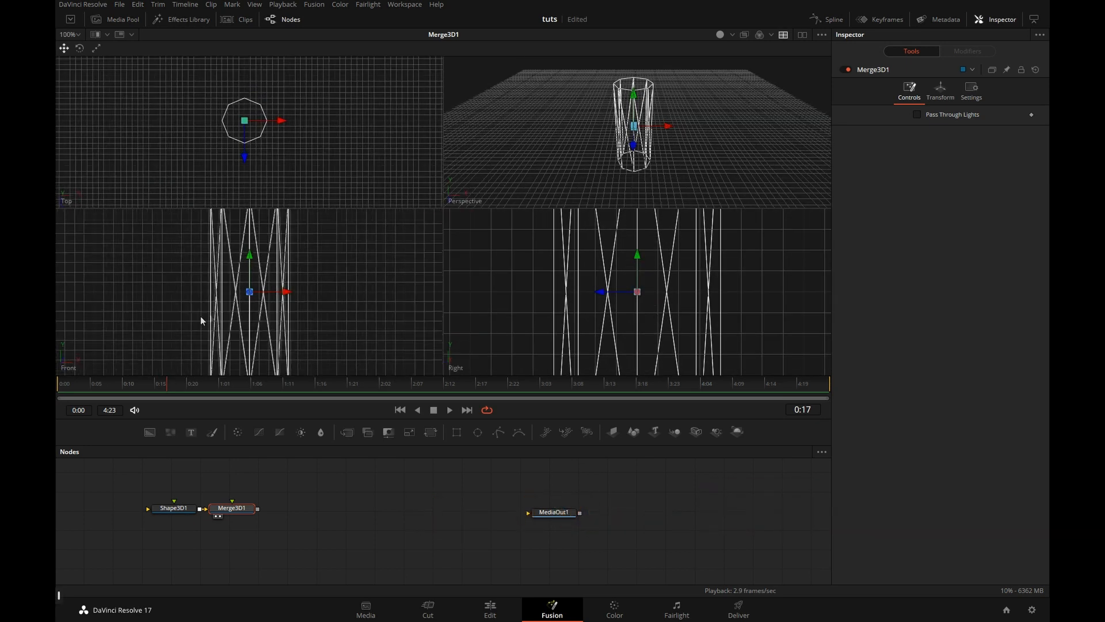
pyautogui.scroll(-3, 564, 317)
pyautogui.scroll(-4, 565, 318)
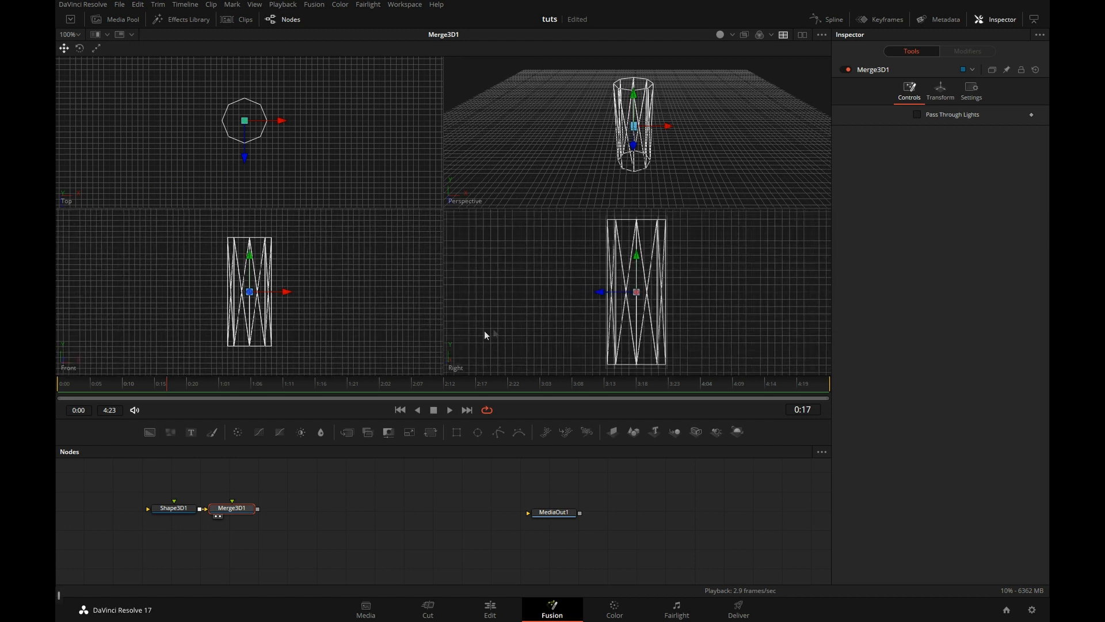
pyautogui.moveTo(645, 149); pyautogui.dragTo(607, 150)
# Step: Move the Shape3D1 node away from the merge and rename it cylinder
pyautogui.moveTo(179, 509); pyautogui.dragTo(152, 505)
pyautogui.press('F2')
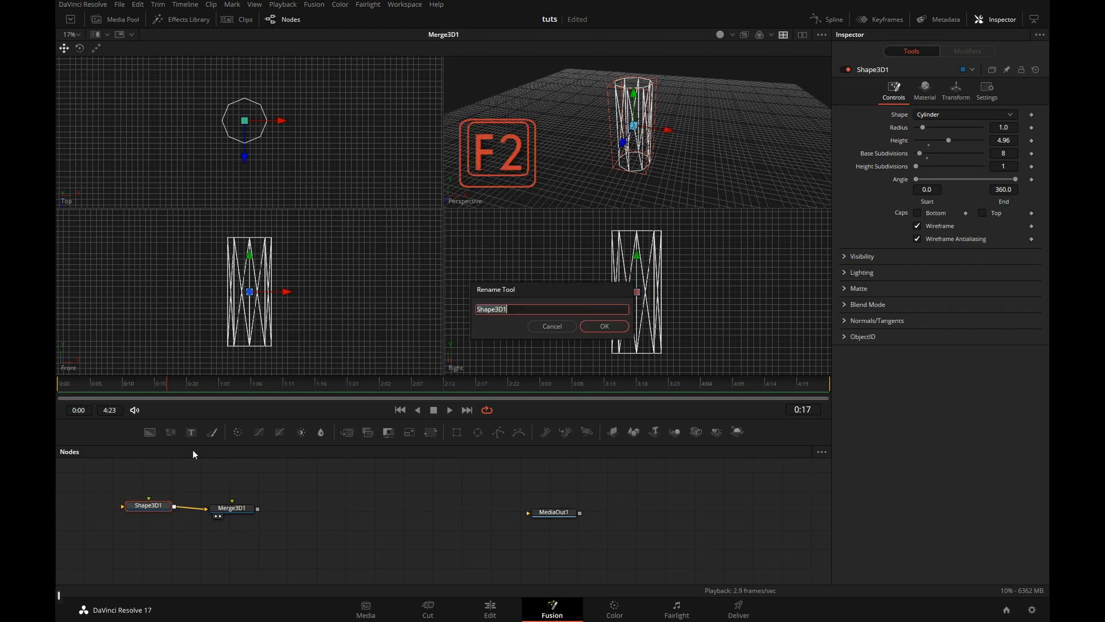
pyautogui.write('cylind')
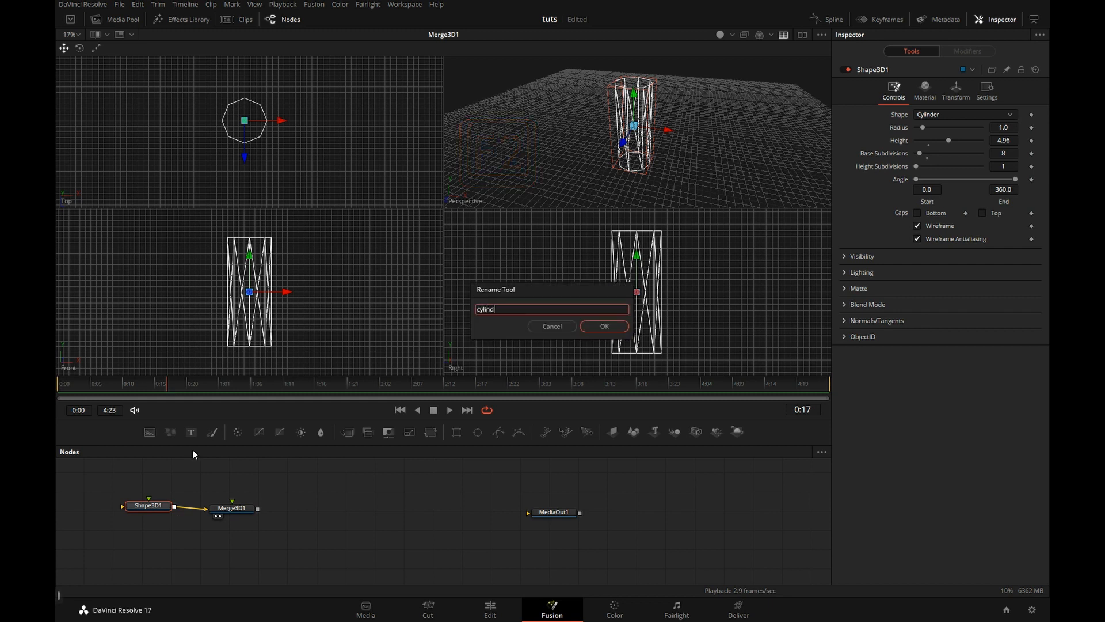
pyautogui.press('Return')
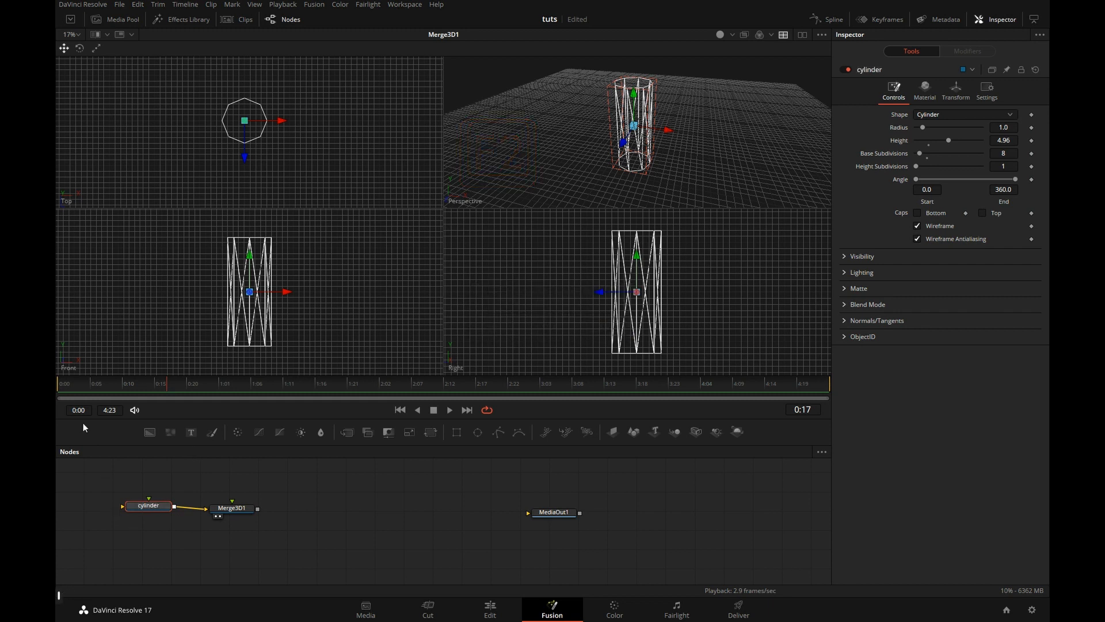
# Step: Duplicate the cylinder node below the original and connect the copy to Merge3D1
pyautogui.hotkey('ctrl', 'c')
pyautogui.click(141, 524)
pyautogui.hotkey('ctrl', 'v')
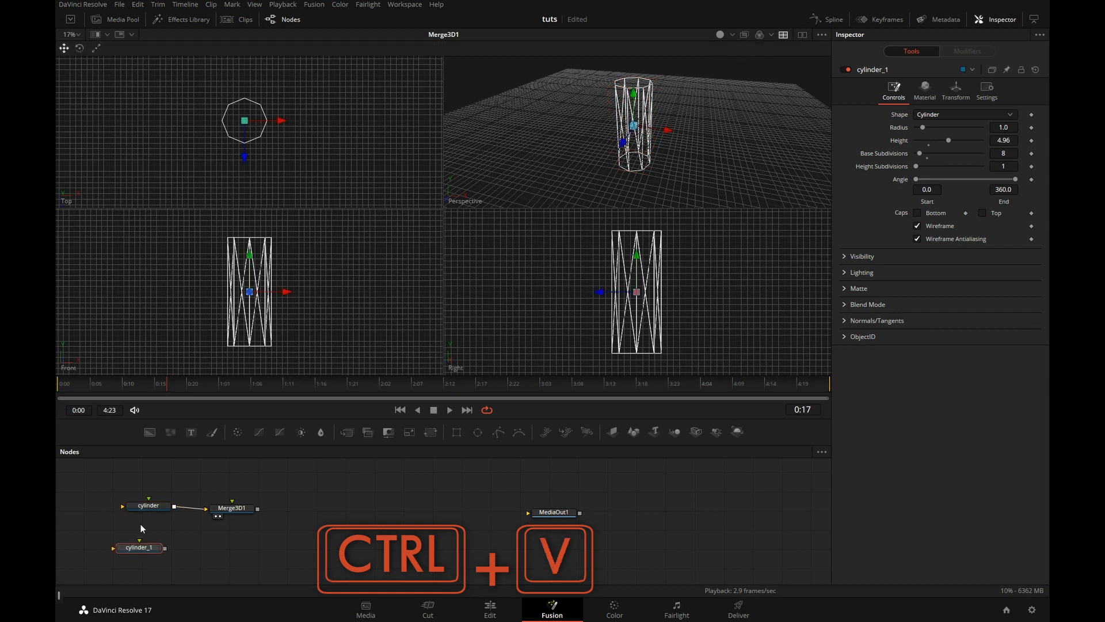
pyautogui.moveTo(165, 548); pyautogui.dragTo(232, 511)
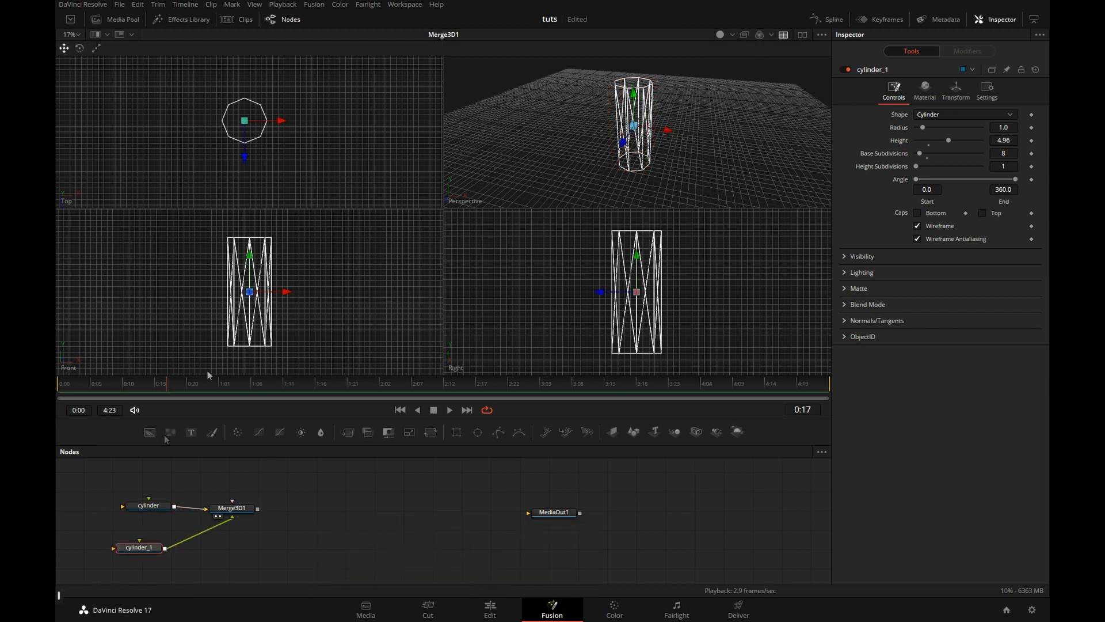
pyautogui.moveTo(140, 553); pyautogui.dragTo(155, 550)
# Step: Reduce the copied cylinder's height to about 0.302 and position it just below the main cylinder's lower edge
pyautogui.moveTo(949, 141); pyautogui.dragTo(925, 144)
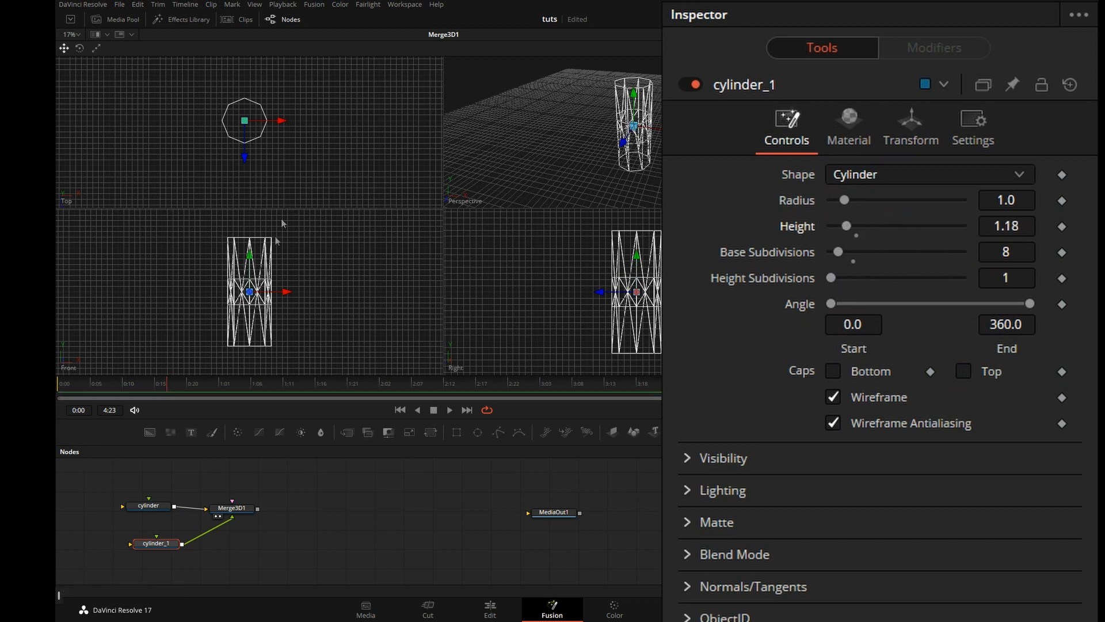
pyautogui.moveTo(250, 257); pyautogui.dragTo(232, 290)
pyautogui.scroll(2, 229, 323)
pyautogui.scroll(3, 269, 291)
pyautogui.scroll(5, 341, 297)
pyautogui.moveTo(253, 349)
pyautogui.mouseDown()
pyautogui.moveTo(341, 297)
pyautogui.moveTo(267, 326)
pyautogui.moveTo(267, 348)
pyautogui.mouseUp()
pyautogui.moveTo(925, 140); pyautogui.dragTo(919, 140)
pyautogui.moveTo(261, 296); pyautogui.dragTo(260, 236)
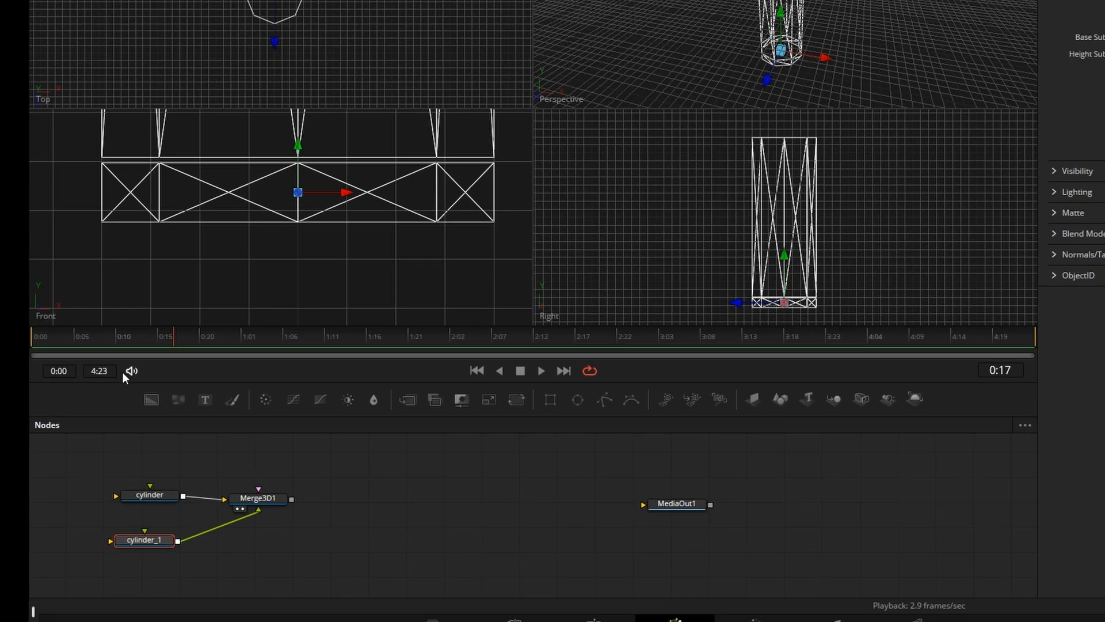
# Step: Duplicate the short cylinder_1 node and rename the connected original bottom1
pyautogui.hotkey('ctrl', 'c')
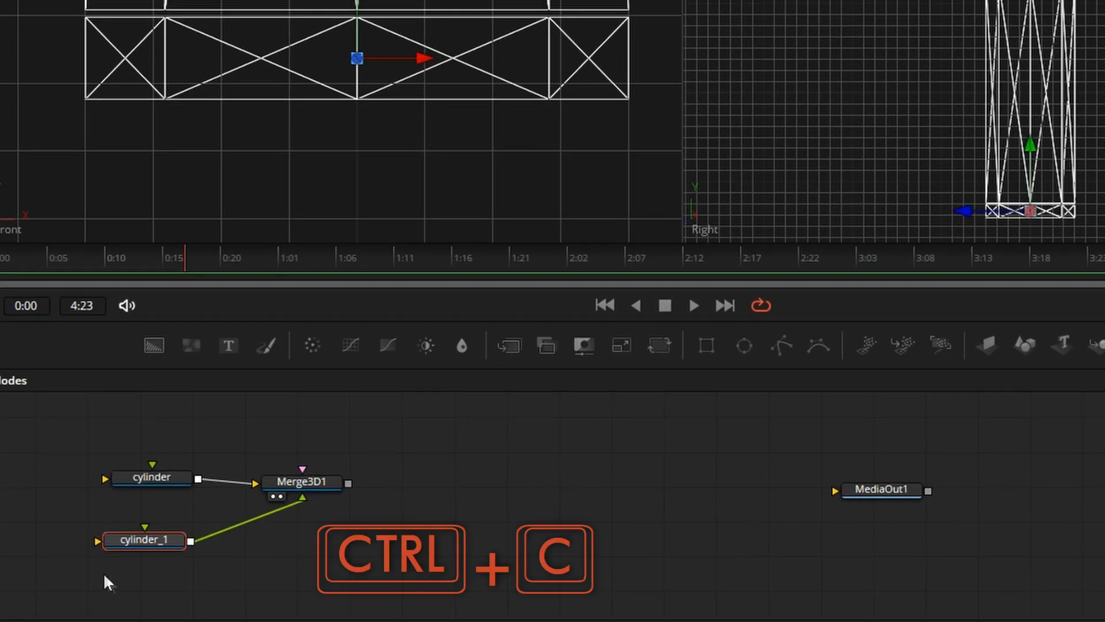
pyautogui.hotkey('ctrl', 'v')
pyautogui.click(160, 537)
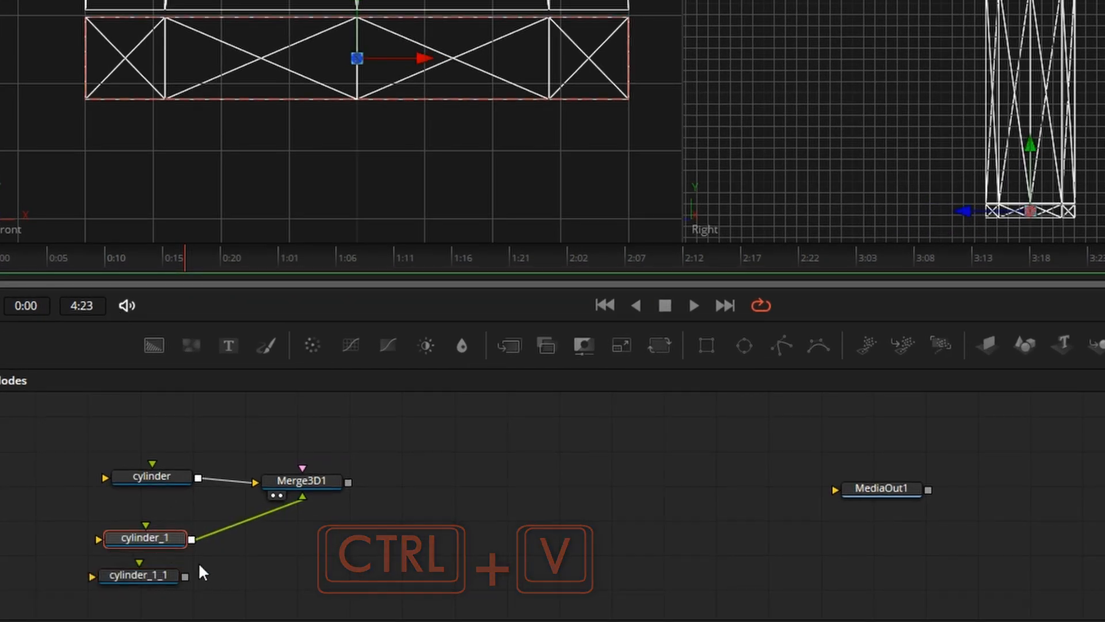
pyautogui.press('F2')
pyautogui.write('bottom 1')
pyautogui.press('Return')
# Step: Rename the unconnected cylinder_1_1 copy bottom2 and nudge its node into place
pyautogui.click(153, 576)
pyautogui.press('F2')
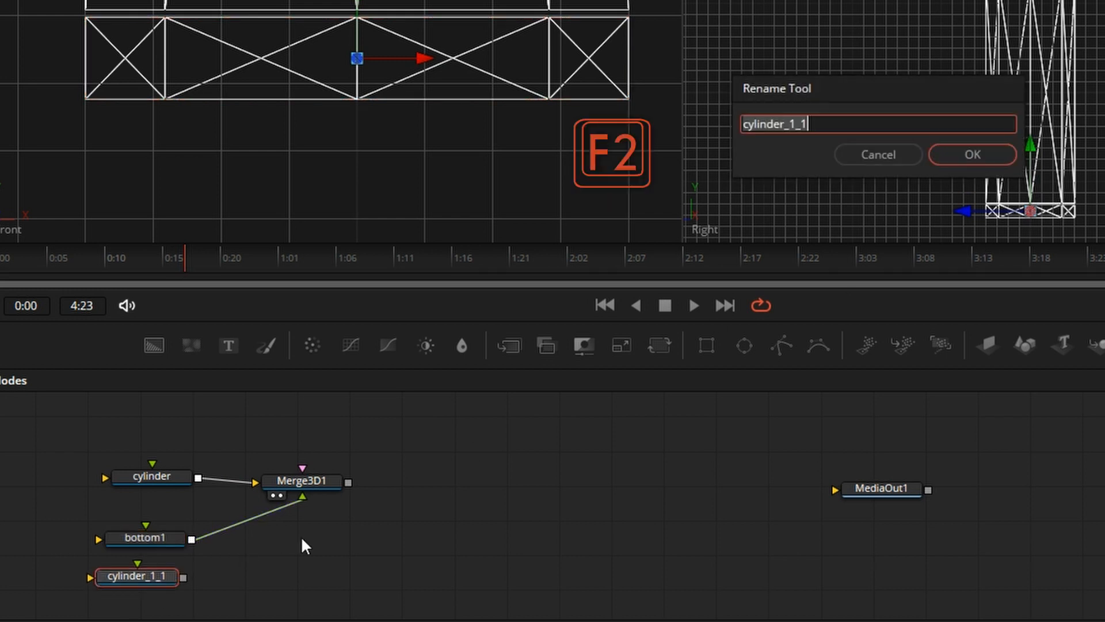
pyautogui.write('bo')
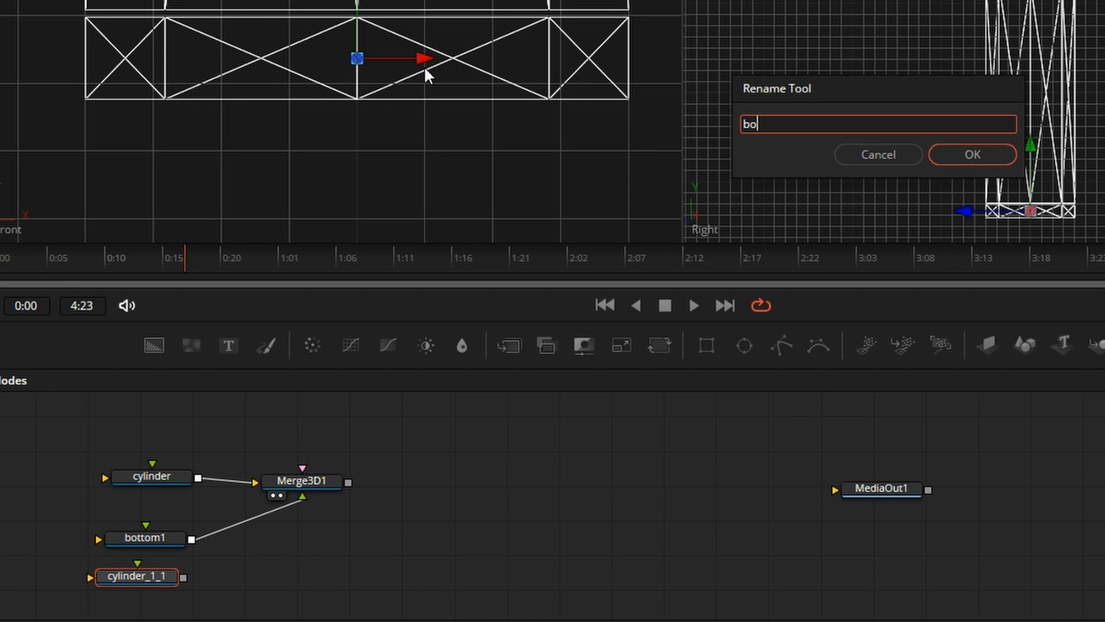
pyautogui.write('ttom 2')
pyautogui.press('Return')
pyautogui.moveTo(163, 572); pyautogui.dragTo(166, 572)
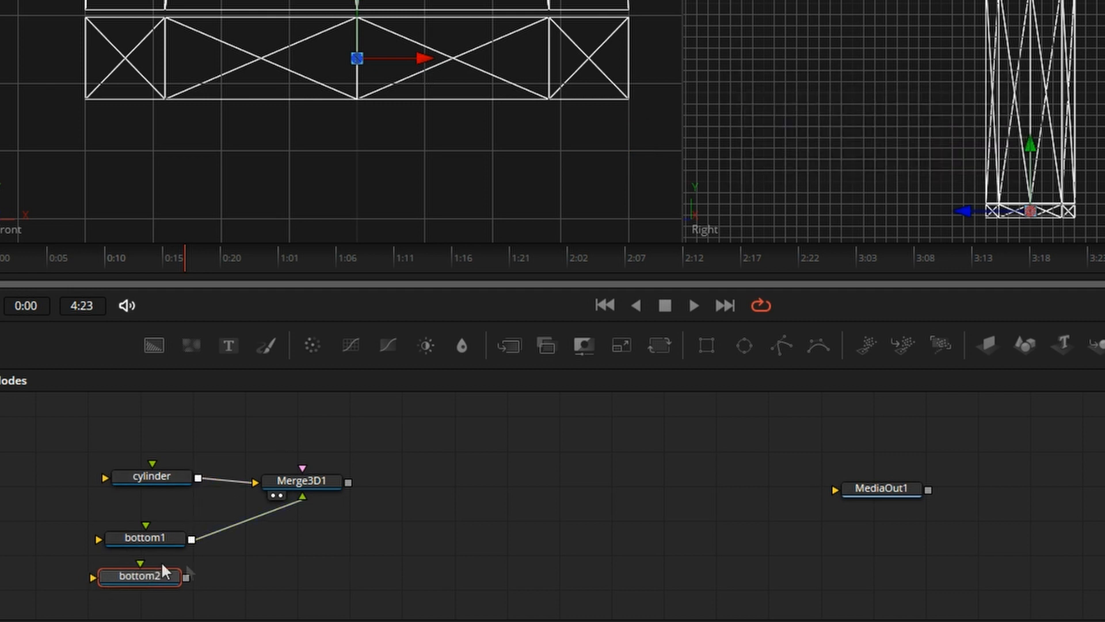
# Step: Connect bottom2 to Merge3D1 and move its shape down directly beneath bottom1
pyautogui.moveTo(1103, 173); pyautogui.dragTo(1100, 173)
pyautogui.moveTo(186, 577); pyautogui.dragTo(323, 495)
pyautogui.moveTo(372, 57); pyautogui.dragTo(375, 86)
# Step: Set bottom1's radius to about 0.821 and move it up against the main cylinder's lower edge
pyautogui.click(123, 541)
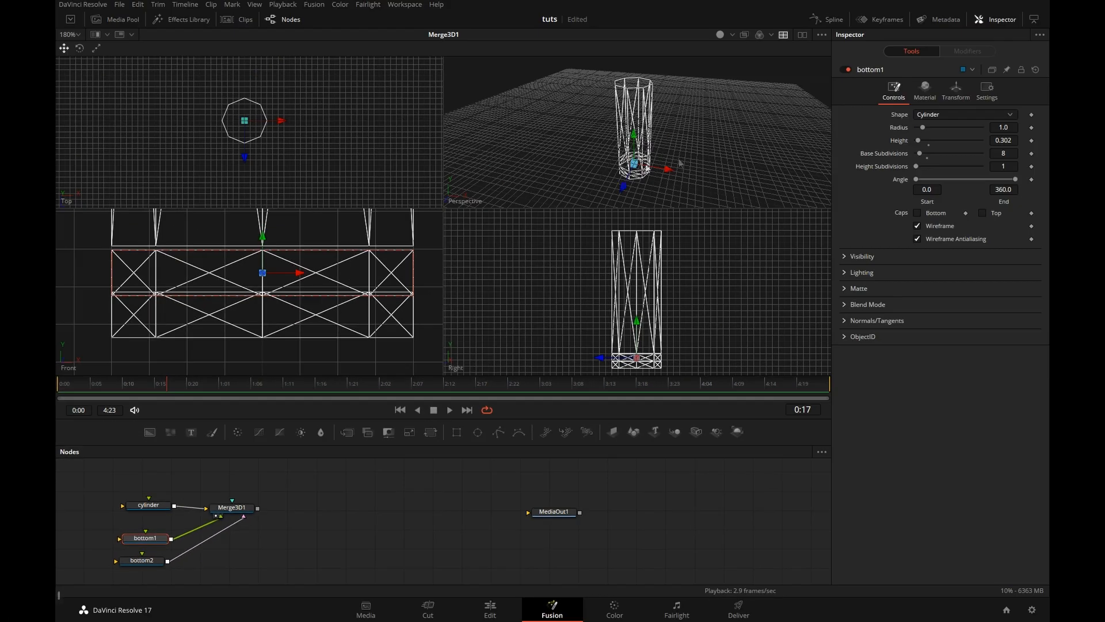
pyautogui.scroll(5, 673, 146)
pyautogui.scroll(5, 622, 168)
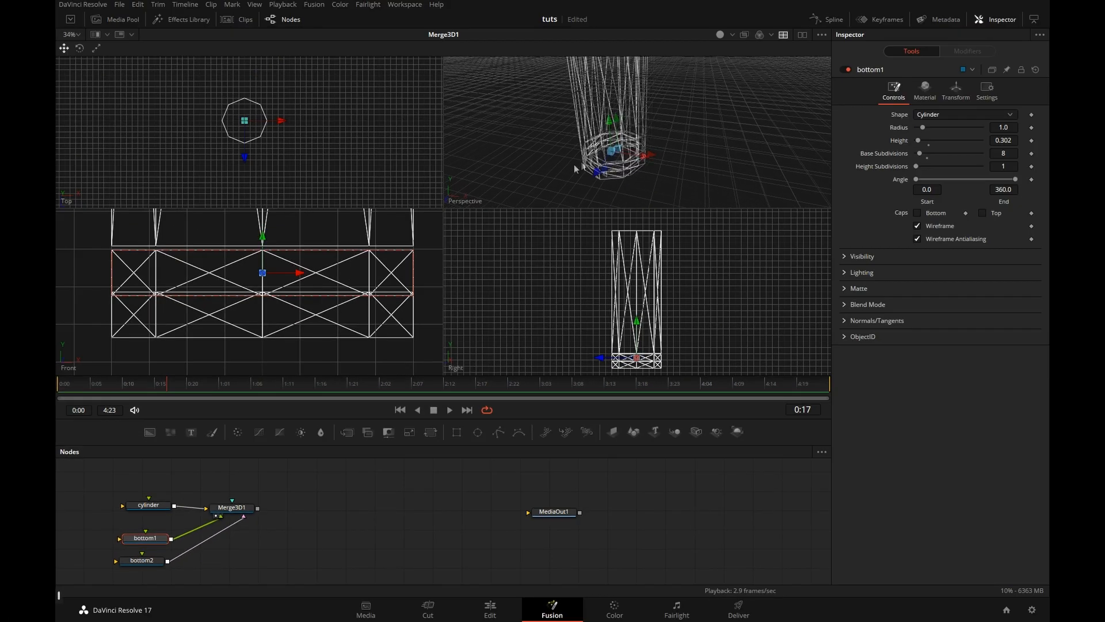
pyautogui.moveTo(580, 180); pyautogui.dragTo(603, 99)
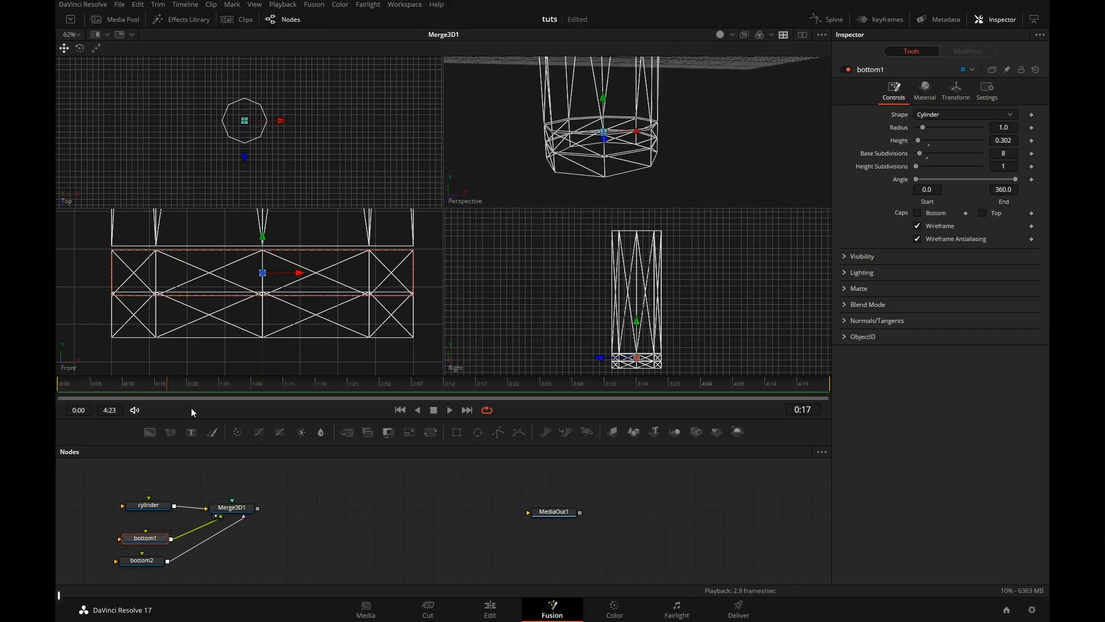
pyautogui.moveTo(897, 202); pyautogui.dragTo(879, 203)
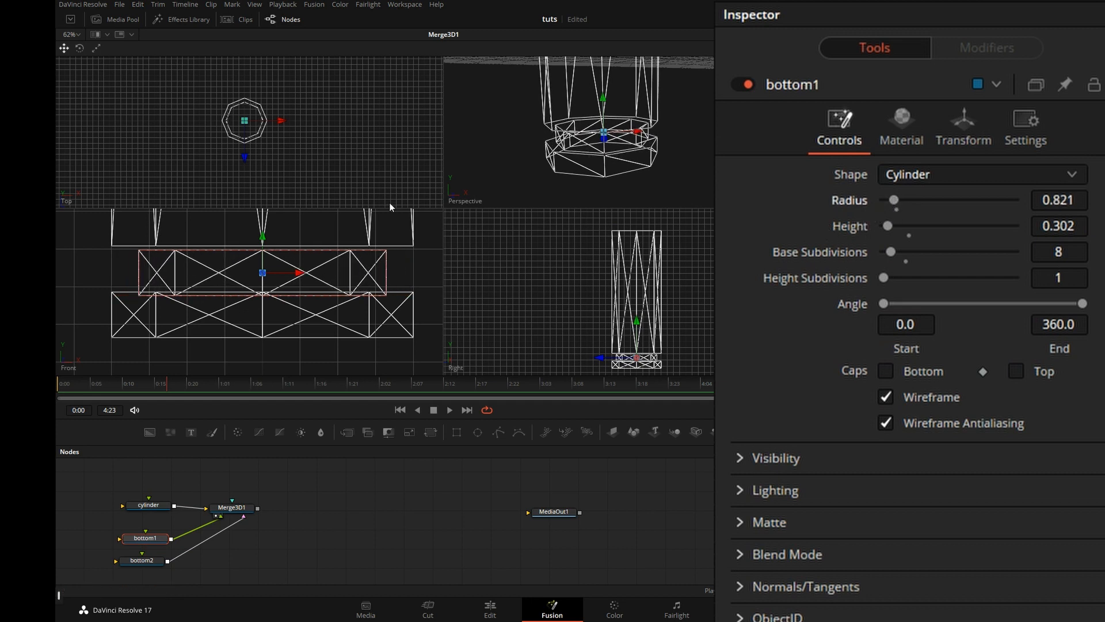
pyautogui.moveTo(264, 237); pyautogui.dragTo(264, 235)
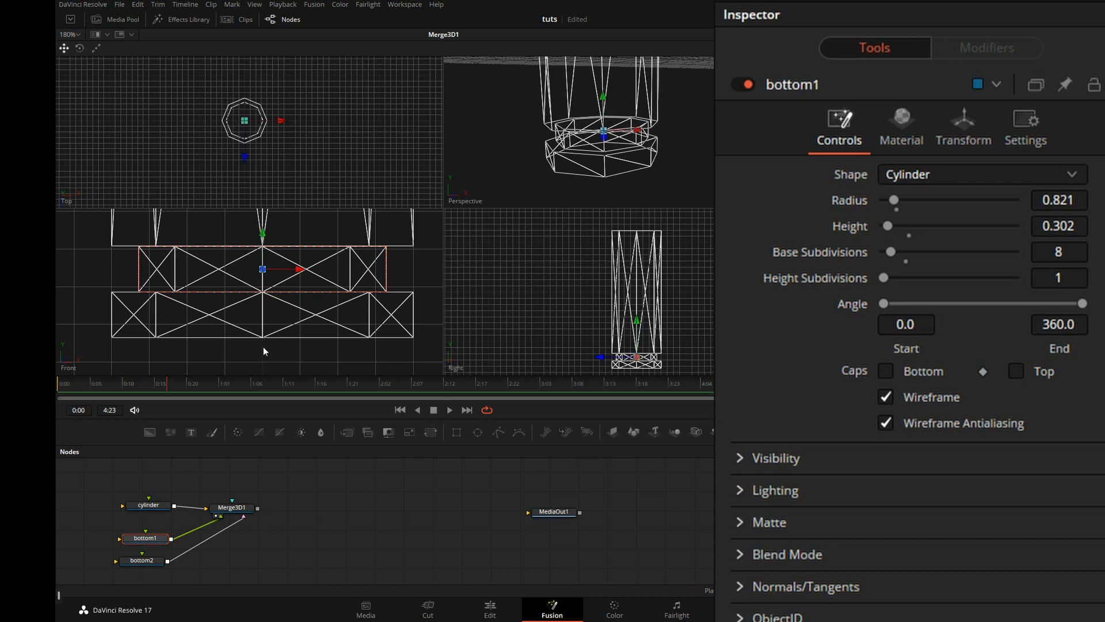
# Step: Halve bottom2's height to 0.151 and move it up against bottom1's lower edge
pyautogui.click(144, 563)
pyautogui.click(850, 128)
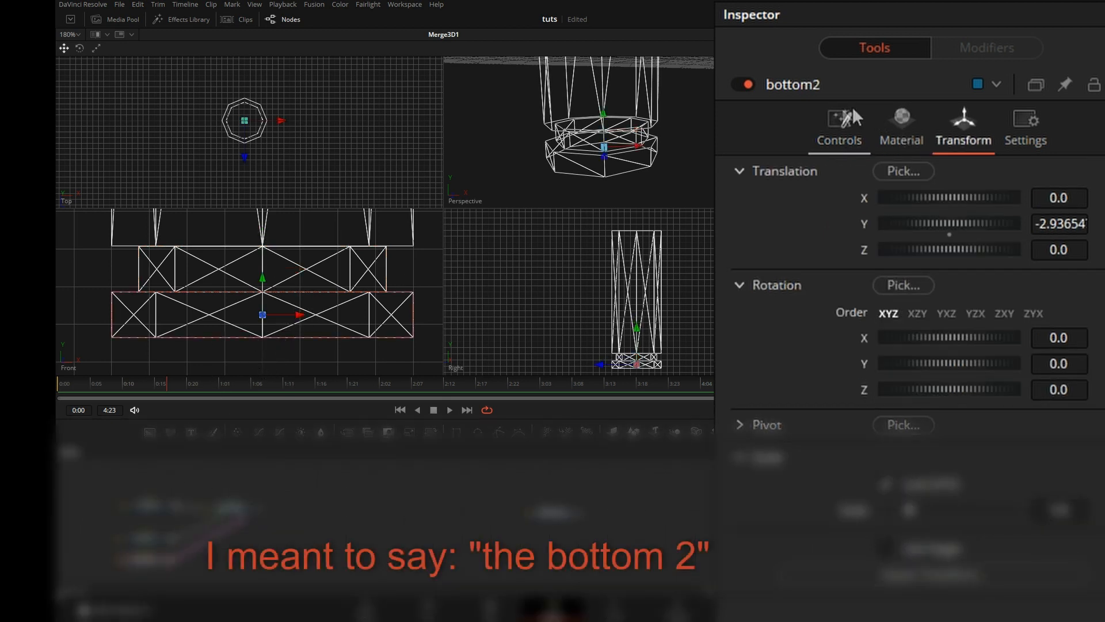
pyautogui.click(1087, 226)
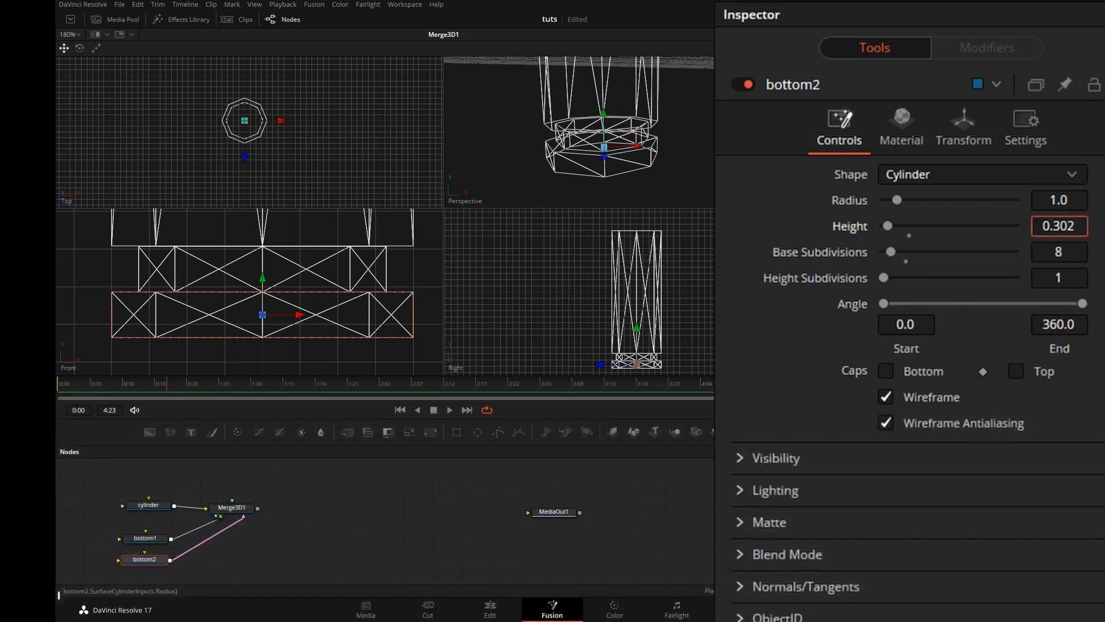
pyautogui.write('/2')
pyautogui.press('Tab')
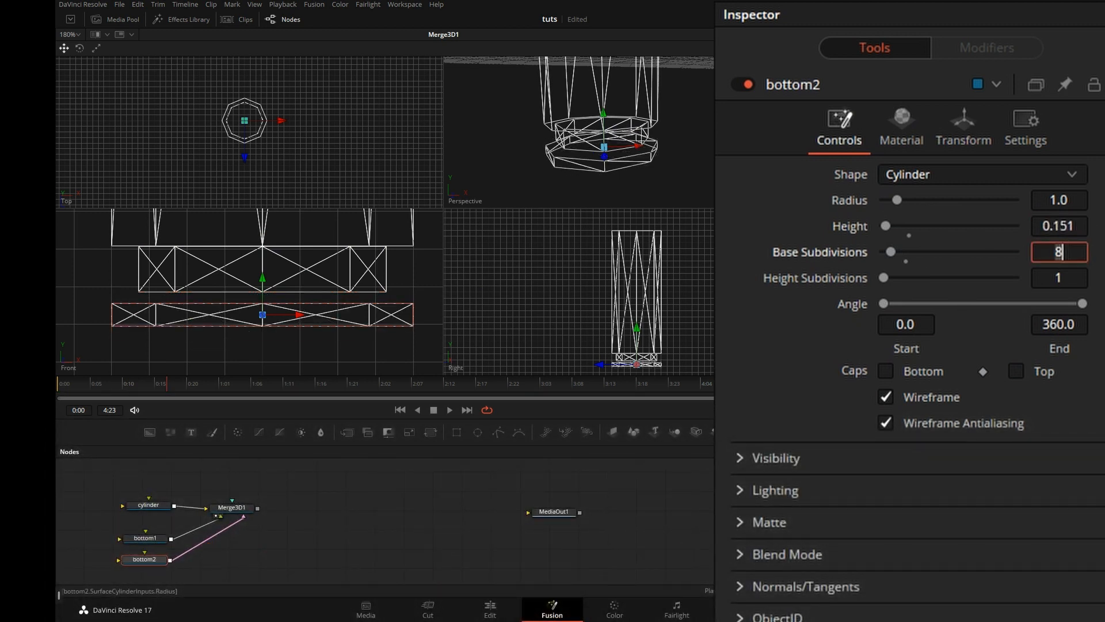
pyautogui.moveTo(262, 276); pyautogui.dragTo(262, 266)
# Step: Enable the bottom and top caps on bottom2 and the bottom cap on the main cylinder
pyautogui.moveTo(632, 151); pyautogui.dragTo(542, 198)
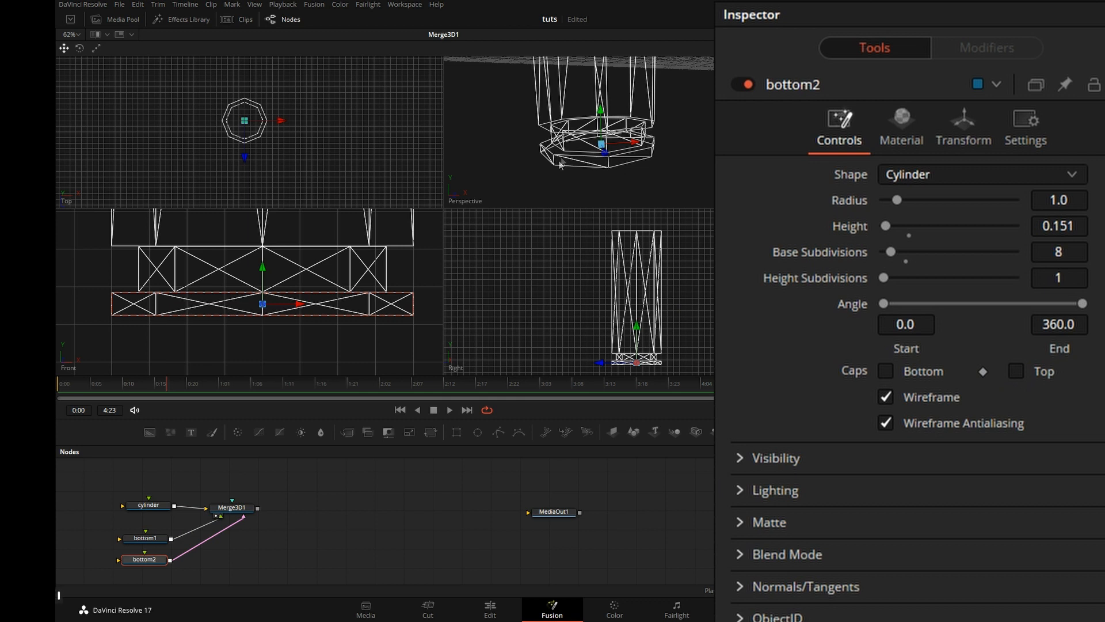
pyautogui.click(891, 371)
pyautogui.click(1017, 371)
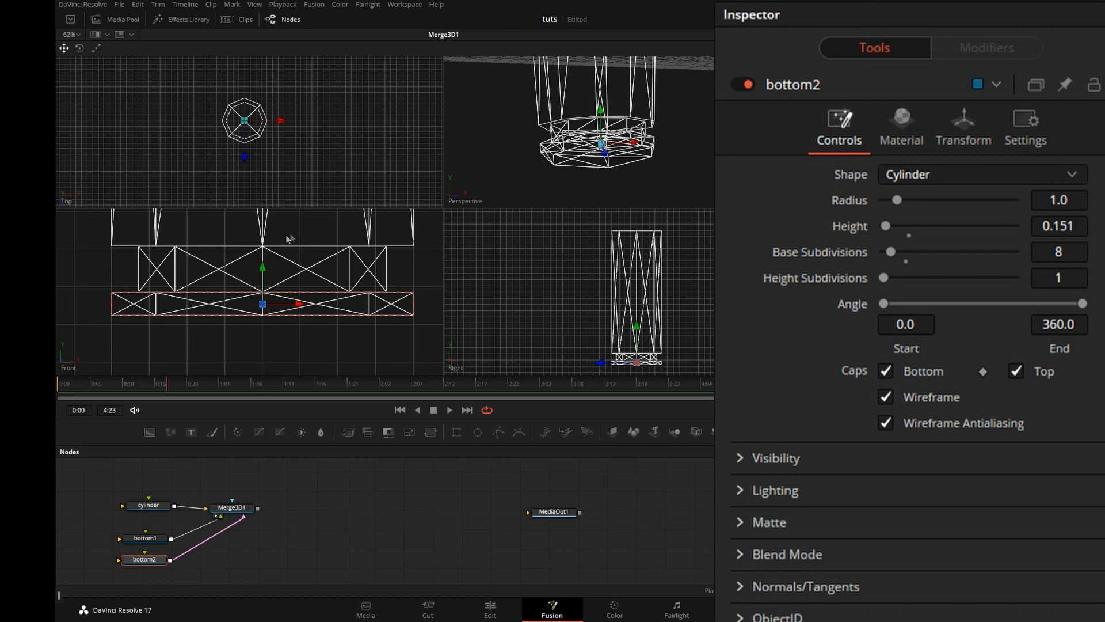
pyautogui.moveTo(131, 509); pyautogui.dragTo(126, 511)
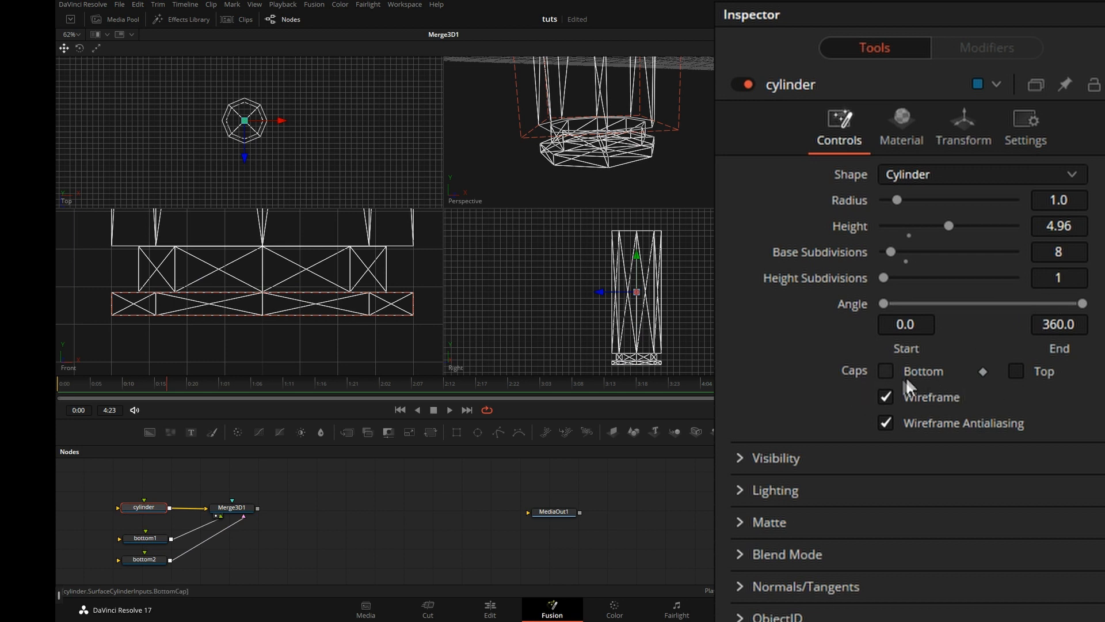
pyautogui.click(886, 373)
# Step: Duplicate the main cylinder node, rename the copy cone and connect it to Merge3D1
pyautogui.moveTo(311, 258); pyautogui.dragTo(333, 396)
pyautogui.moveTo(293, 227); pyautogui.dragTo(305, 386)
pyautogui.moveTo(295, 236); pyautogui.dragTo(311, 384)
pyautogui.moveTo(293, 222); pyautogui.dragTo(277, 370)
pyautogui.moveTo(267, 313); pyautogui.dragTo(99, 347)
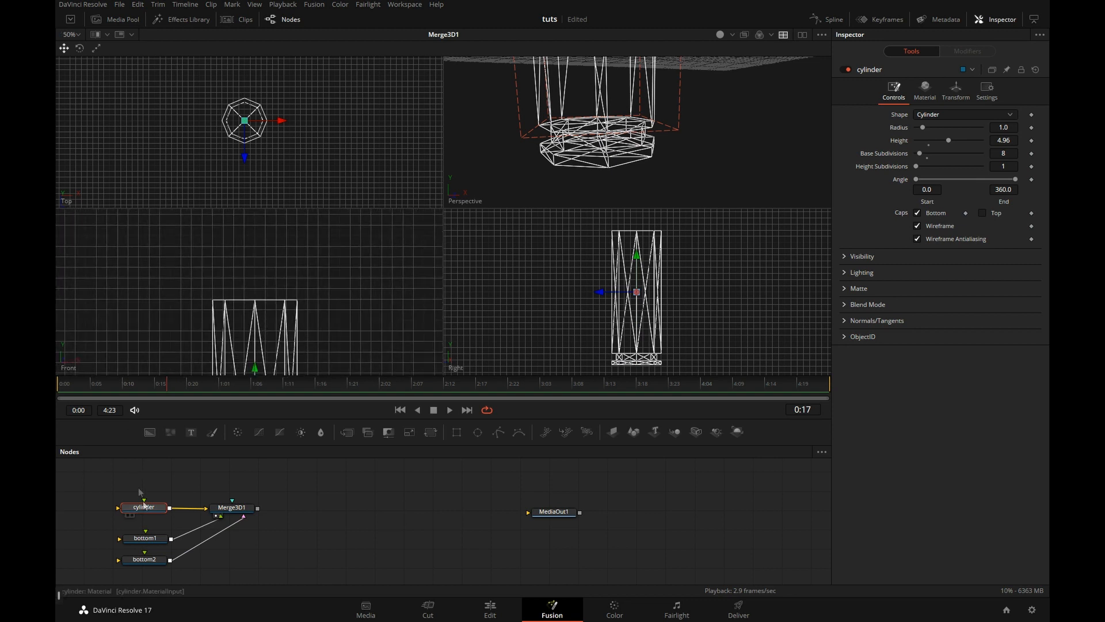
pyautogui.hotkey('ctrl', 'c')
pyautogui.hotkey('ctrl', 'v')
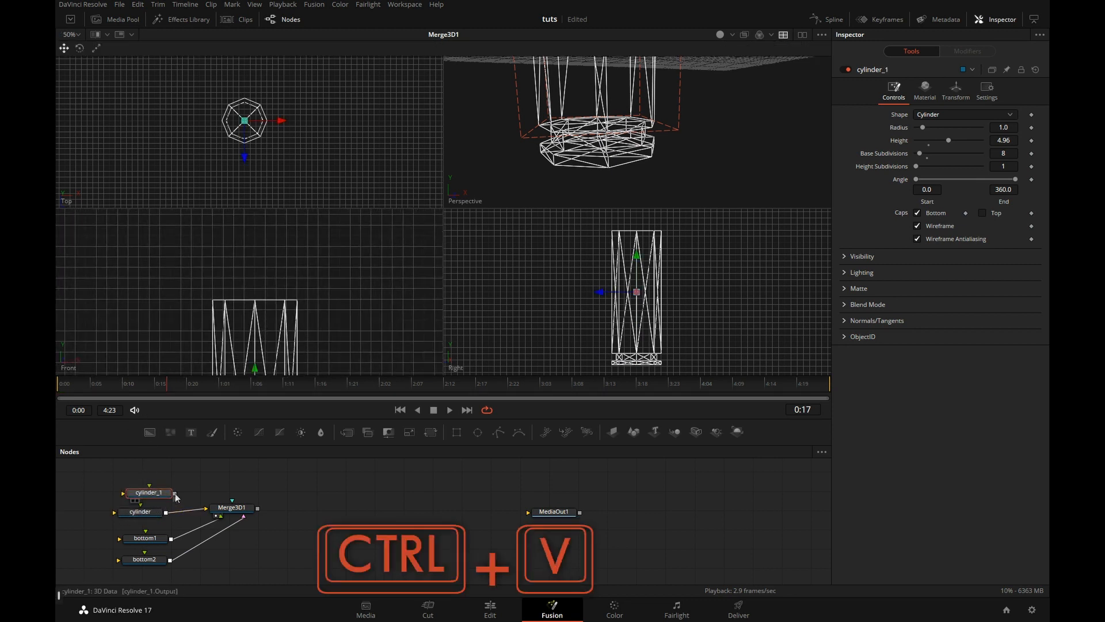
pyautogui.press('F2')
pyautogui.write('cone')
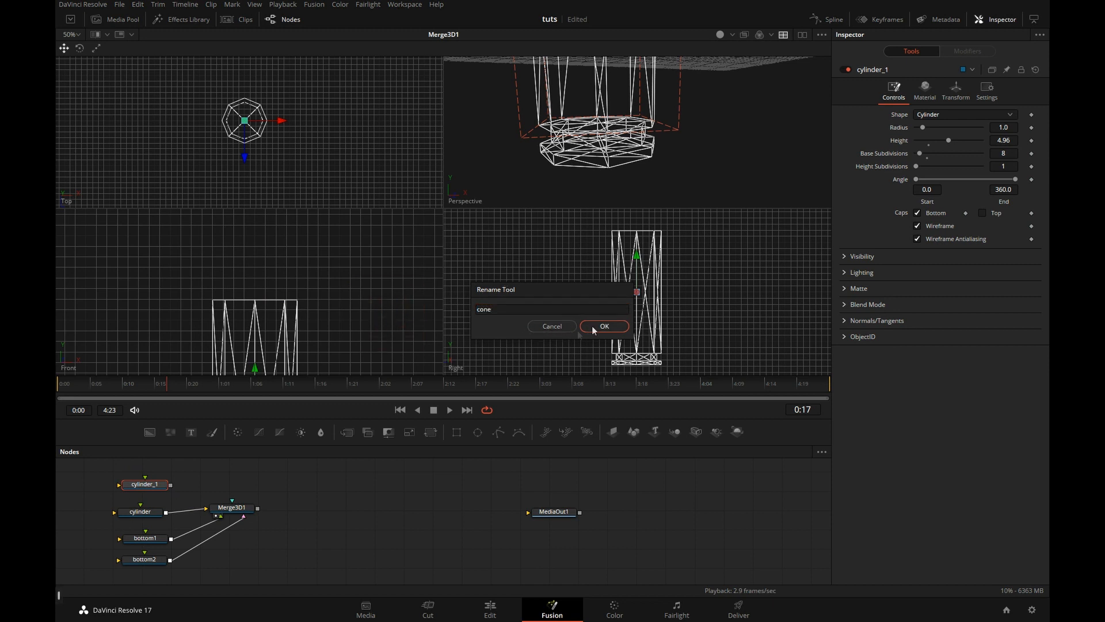
pyautogui.click(595, 326)
pyautogui.moveTo(173, 490); pyautogui.dragTo(232, 507)
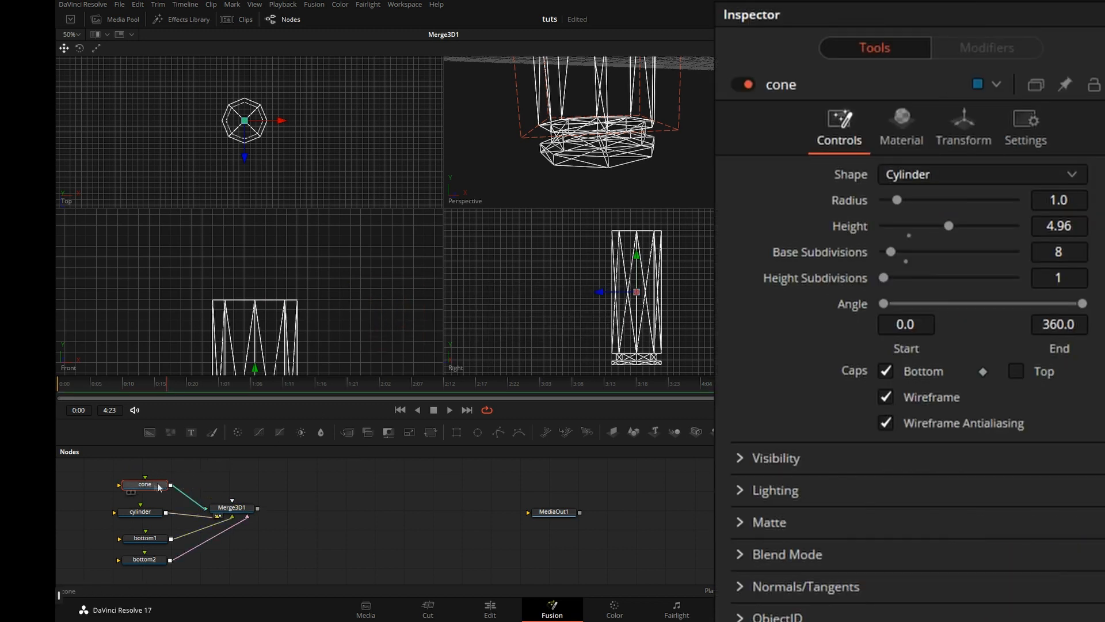
# Step: Change the cone node's shape to Cone with wireframe enabled and raise it onto the main cylinder's upper edge
pyautogui.click(939, 180)
pyautogui.click(951, 292)
pyautogui.click(886, 422)
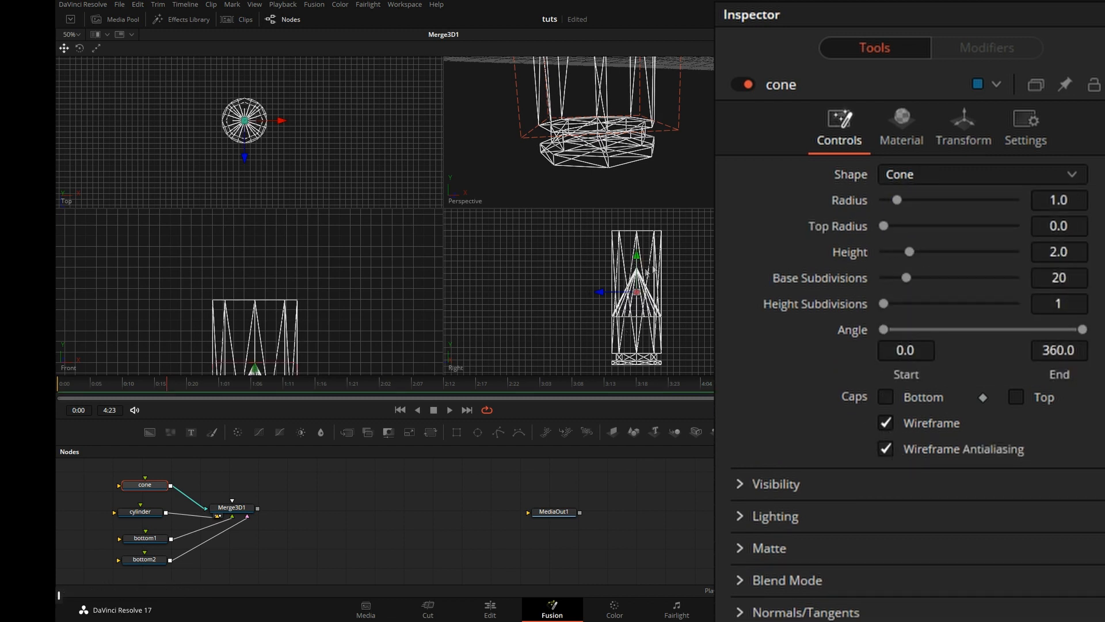
pyautogui.moveTo(255, 370); pyautogui.dragTo(249, 223)
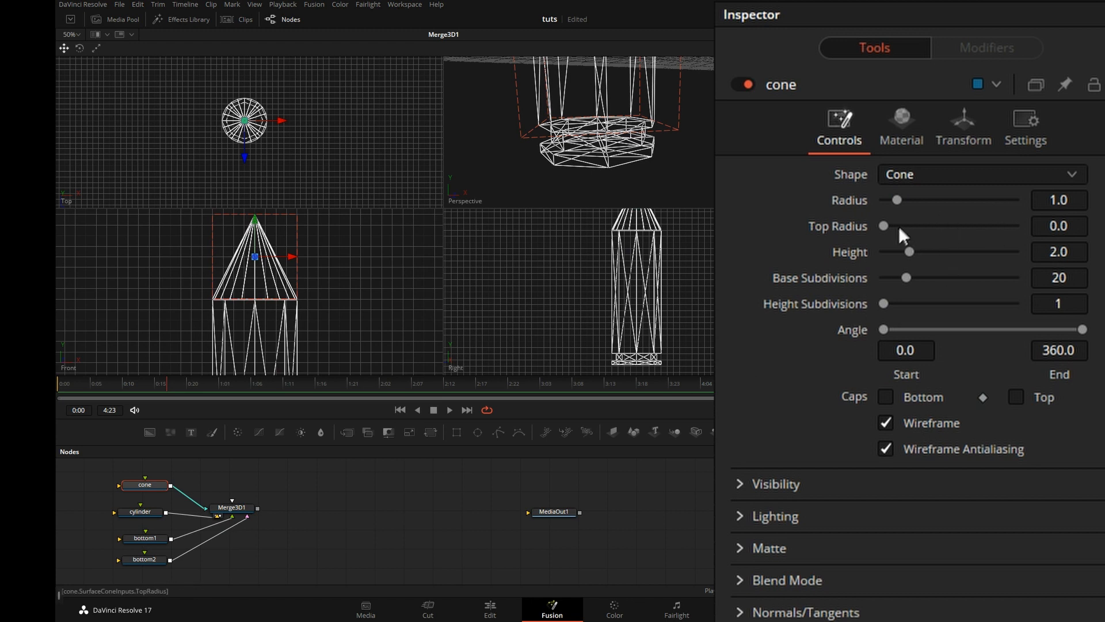
# Step: Set the cone's top radius and height to about 0.71 each and lower it back onto the main cylinder
pyautogui.moveTo(893, 223); pyautogui.dragTo(894, 255)
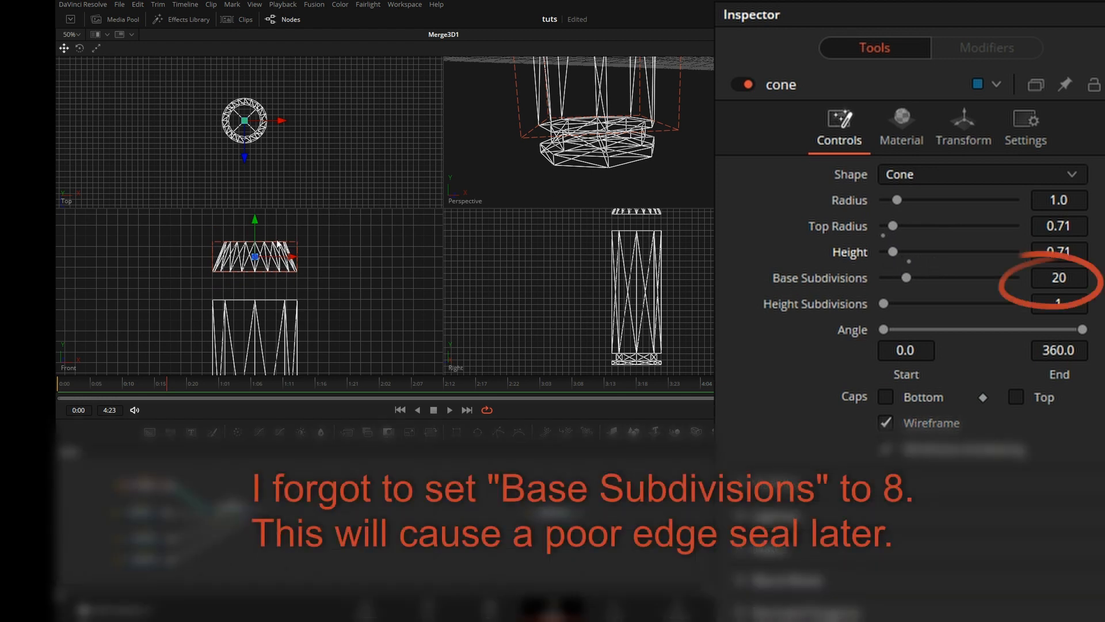
pyautogui.moveTo(269, 287); pyautogui.dragTo(260, 296)
pyautogui.moveTo(246, 231); pyautogui.dragTo(247, 259)
pyautogui.moveTo(143, 486); pyautogui.dragTo(139, 491)
# Step: Paste another copy of the cylinder node, rename it top and connect it to Merge3D1
pyautogui.click(179, 478)
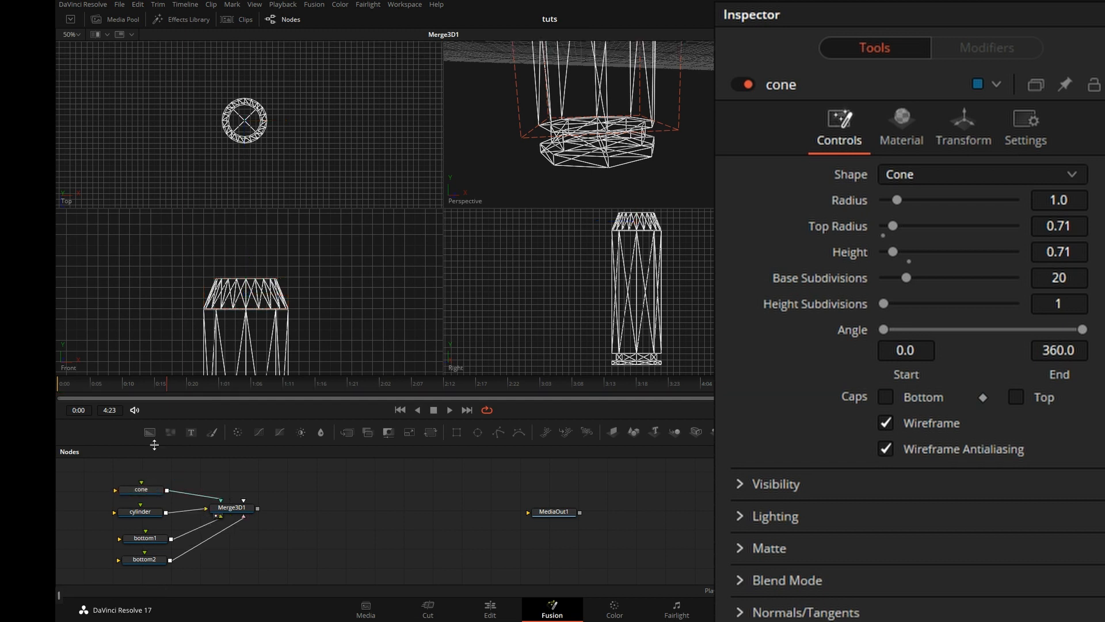
pyautogui.hotkey('ctrl', 'v')
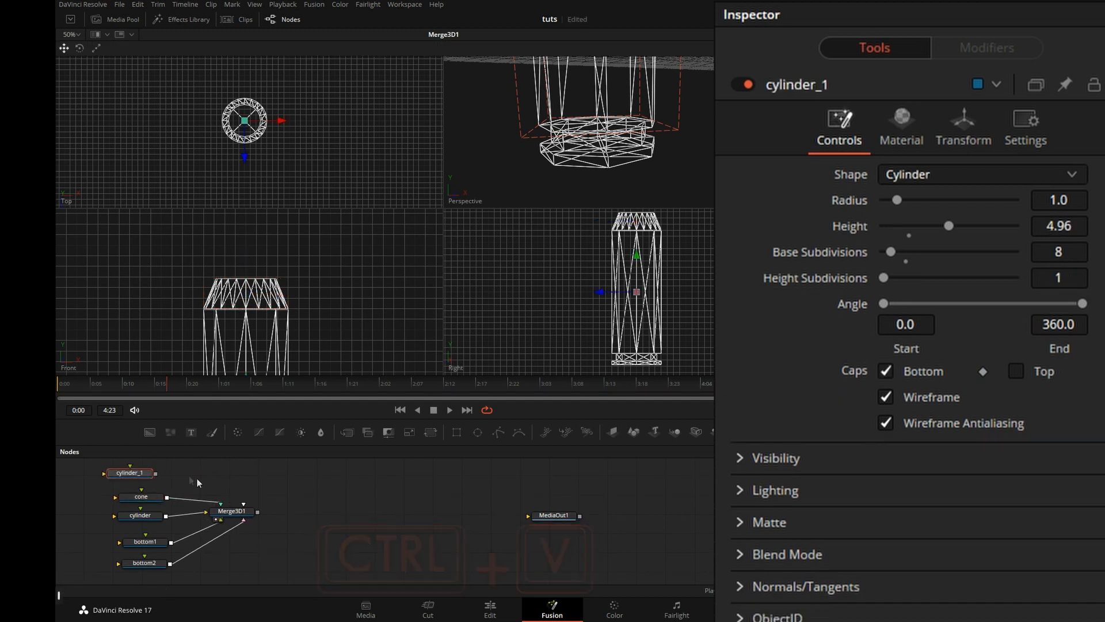
pyautogui.press('F2')
pyautogui.write('top')
pyautogui.press('Return')
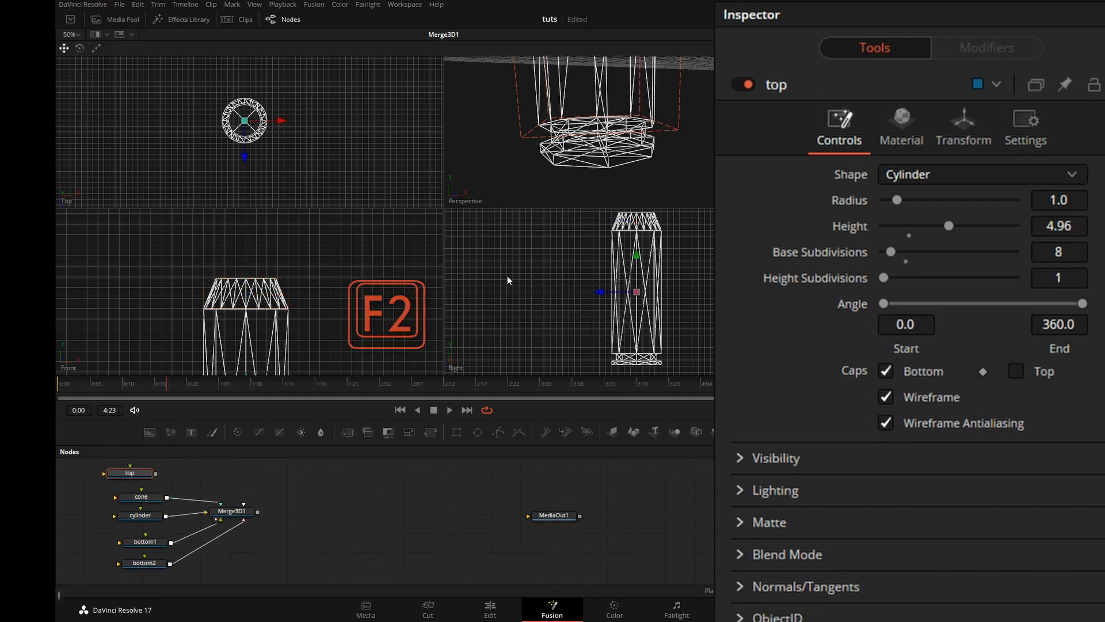
pyautogui.moveTo(155, 473); pyautogui.dragTo(232, 503)
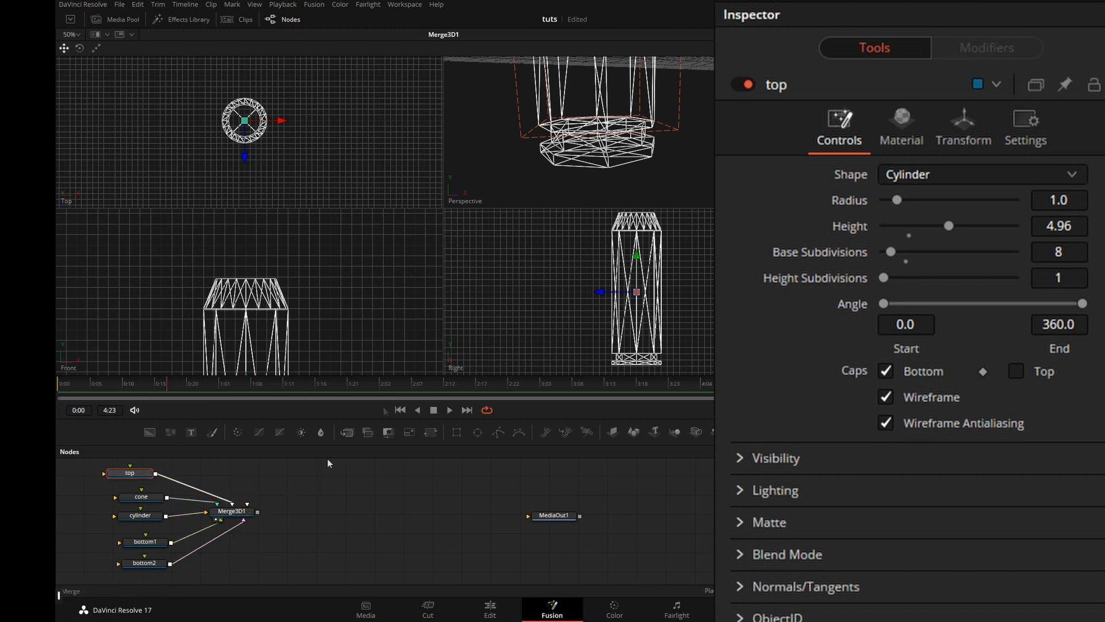
# Step: Shorten the top cylinder to a height of about 1.26 and raise it above the cone
pyautogui.moveTo(947, 233); pyautogui.dragTo(900, 230)
pyautogui.moveTo(631, 257); pyautogui.dragTo(630, 181)
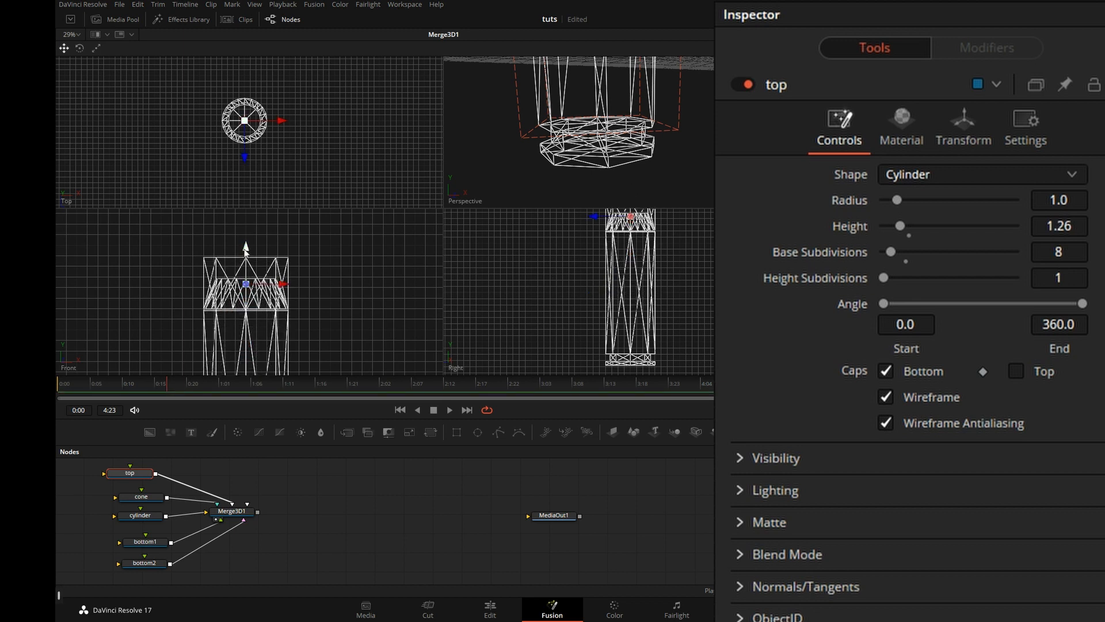
pyautogui.moveTo(246, 247); pyautogui.dragTo(245, 215)
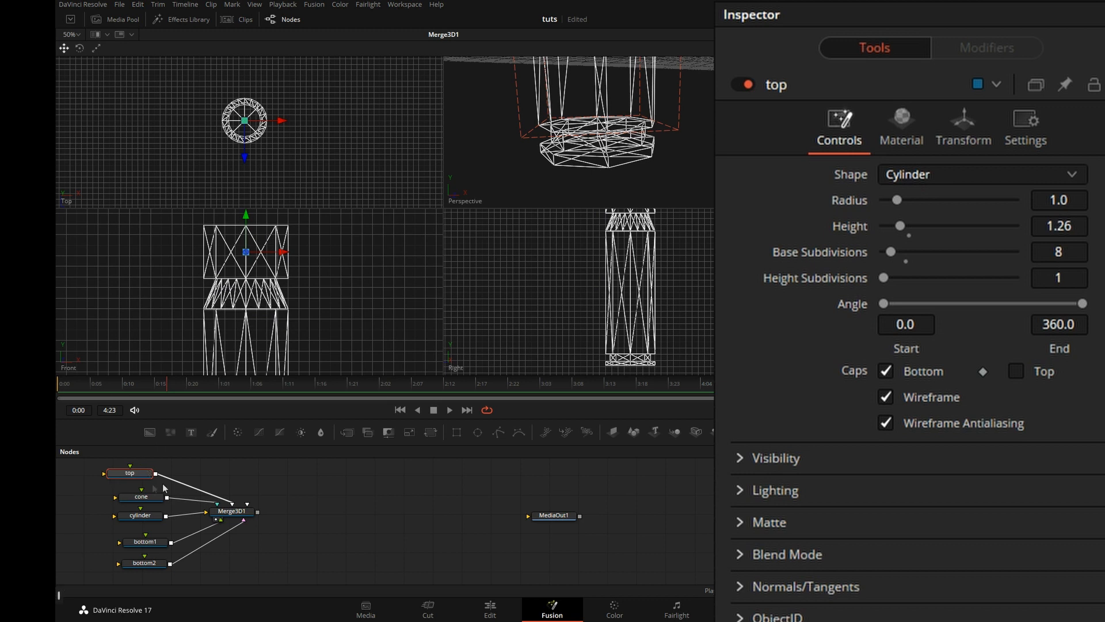
# Step: Set the top cylinder's radius to 0.71 and height to about 0.621, and lower it onto the cone's upper edge
pyautogui.click(152, 506)
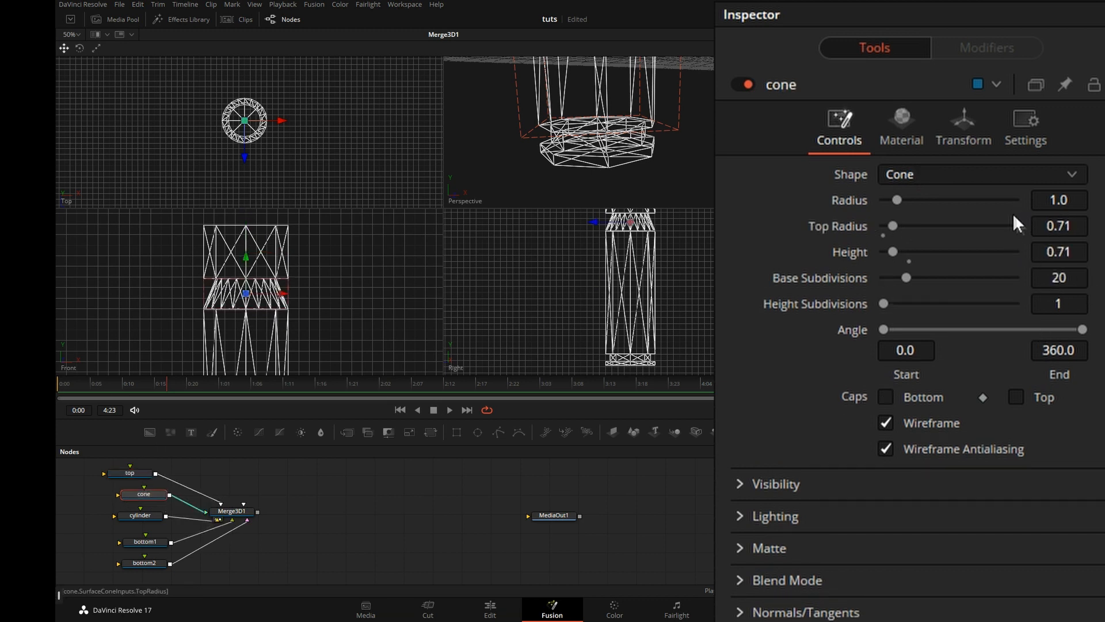
pyautogui.click(143, 473)
pyautogui.click(1068, 199)
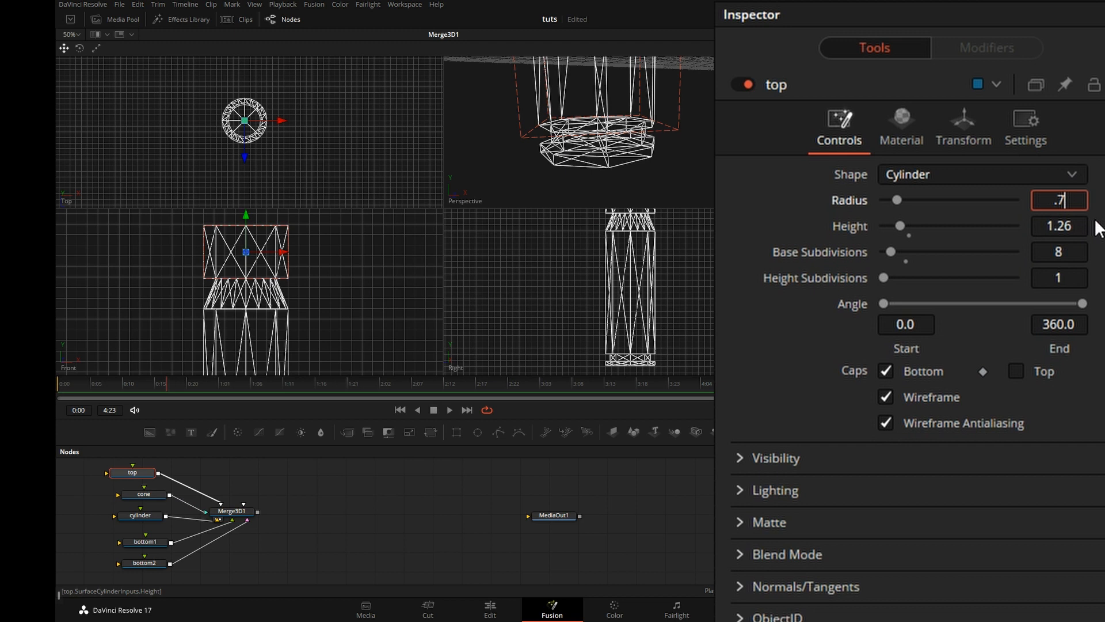
pyautogui.write('.71')
pyautogui.press('Tab')
pyautogui.moveTo(904, 226)
pyautogui.mouseDown()
pyautogui.moveTo(894, 226)
pyautogui.moveTo(905, 226)
pyautogui.mouseUp()
pyautogui.moveTo(246, 216); pyautogui.dragTo(243, 229)
pyautogui.moveTo(286, 324); pyautogui.dragTo(252, 357)
pyautogui.scroll(5, 292, 303)
pyautogui.moveTo(277, 261); pyautogui.dragTo(274, 295)
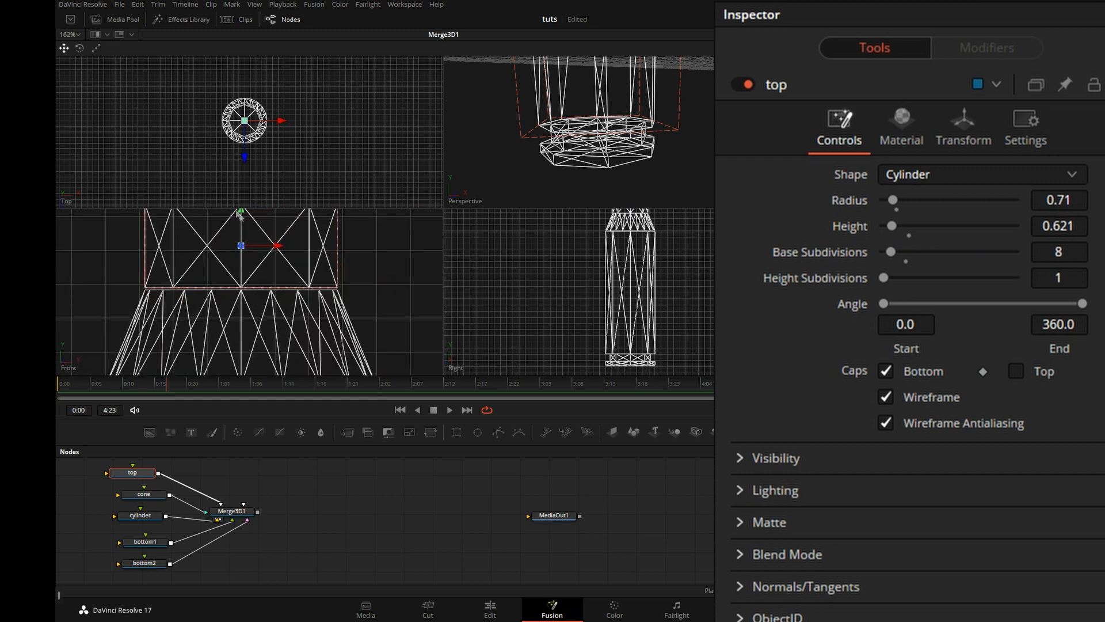
# Step: Fine-tune the cone's Y translation to close the small gap above the main cylinder
pyautogui.scroll(-1, 241, 230)
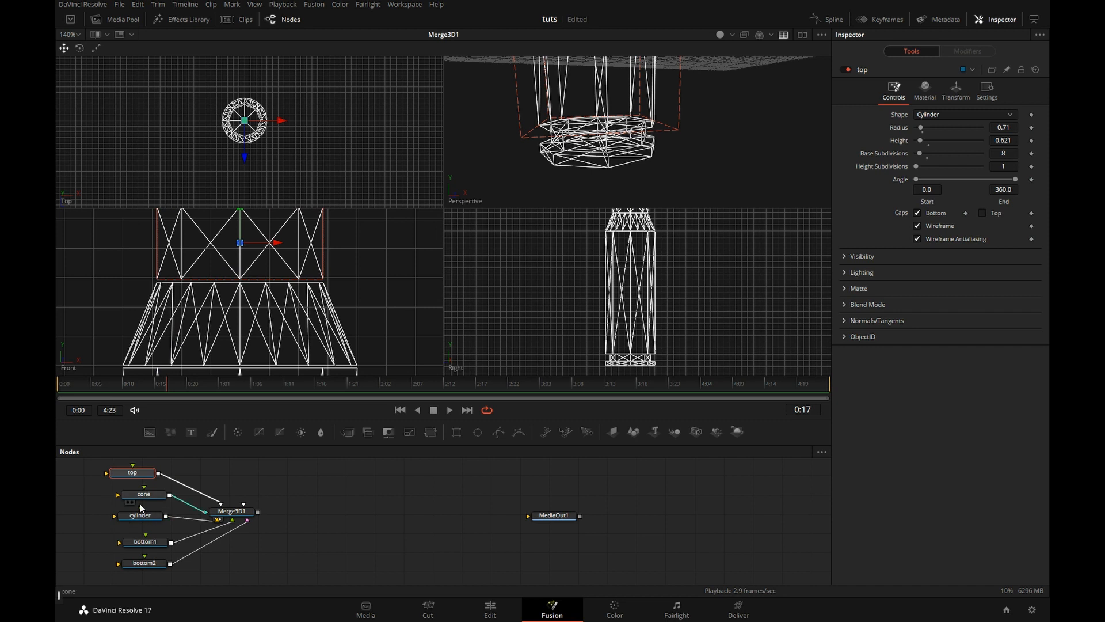
pyautogui.click(141, 496)
pyautogui.scroll(8, 198, 360)
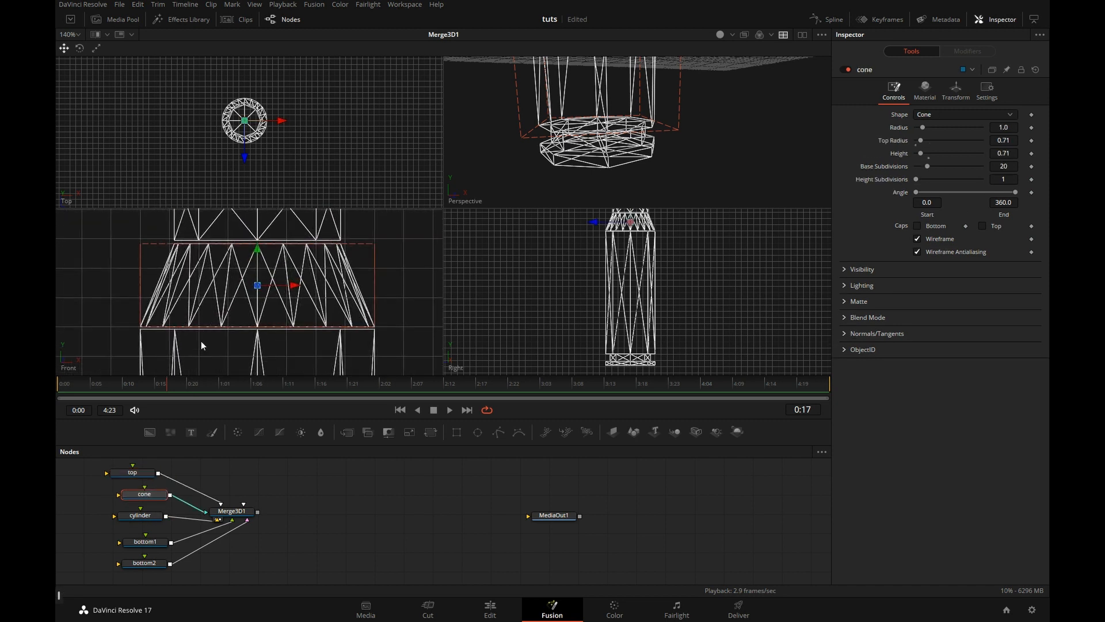
pyautogui.moveTo(265, 351); pyautogui.dragTo(253, 283)
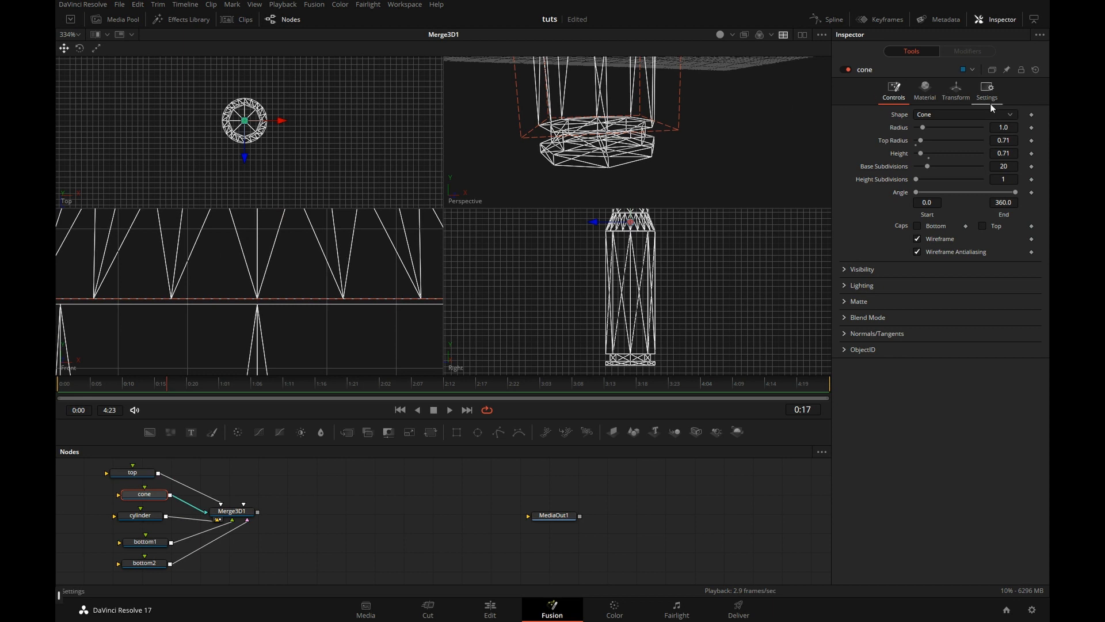
pyautogui.click(957, 89)
pyautogui.moveTo(945, 137); pyautogui.dragTo(945, 137)
# Step: Fine-tune the top cylinder's Y translation so its lower edge meets the cone
pyautogui.moveTo(257, 235); pyautogui.dragTo(259, 364)
pyautogui.moveTo(252, 232); pyautogui.dragTo(206, 323)
pyautogui.click(133, 474)
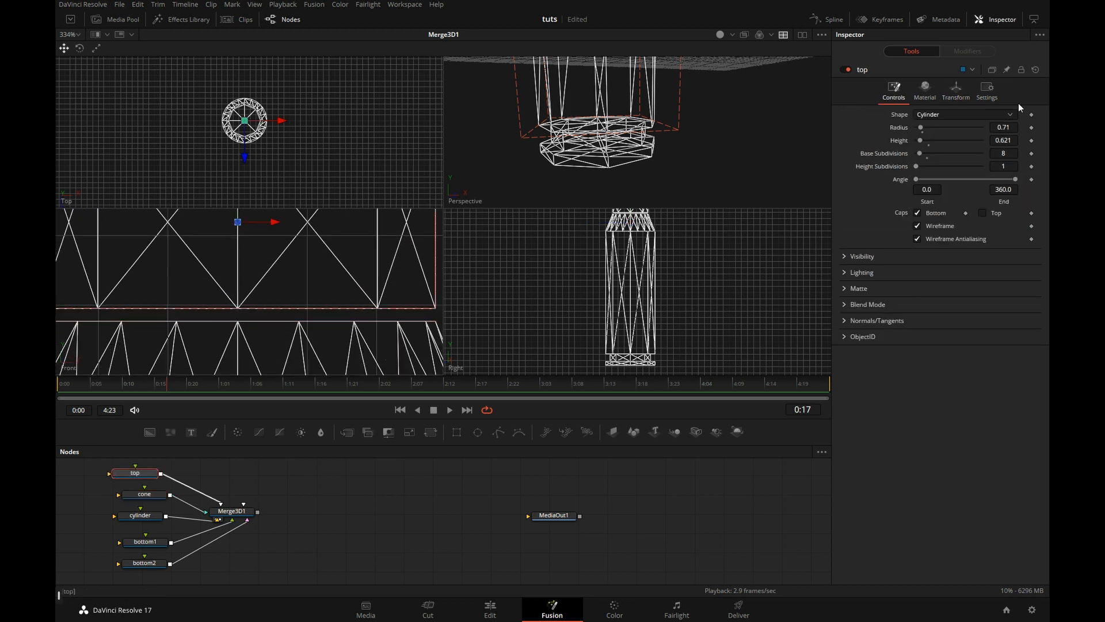
pyautogui.click(967, 89)
pyautogui.moveTo(1008, 139); pyautogui.dragTo(1003, 139)
# Step: Select Merge3D1, switch from the quad view to a single perspective view and inspect the whole casing
pyautogui.moveTo(231, 510); pyautogui.dragTo(234, 508)
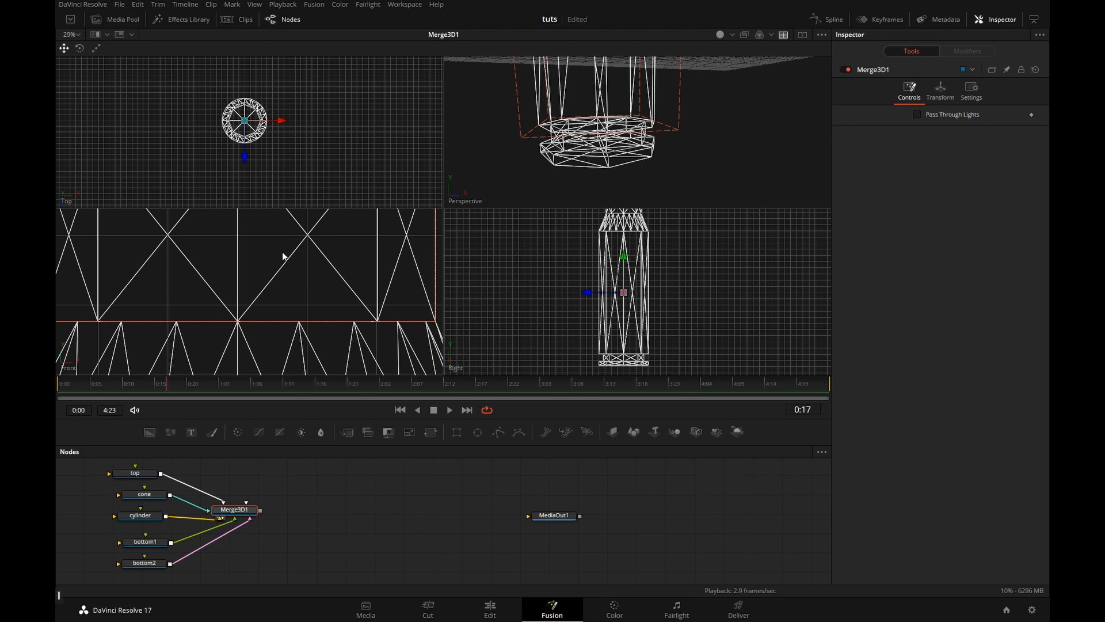
pyautogui.hotkey('shift', 'q')
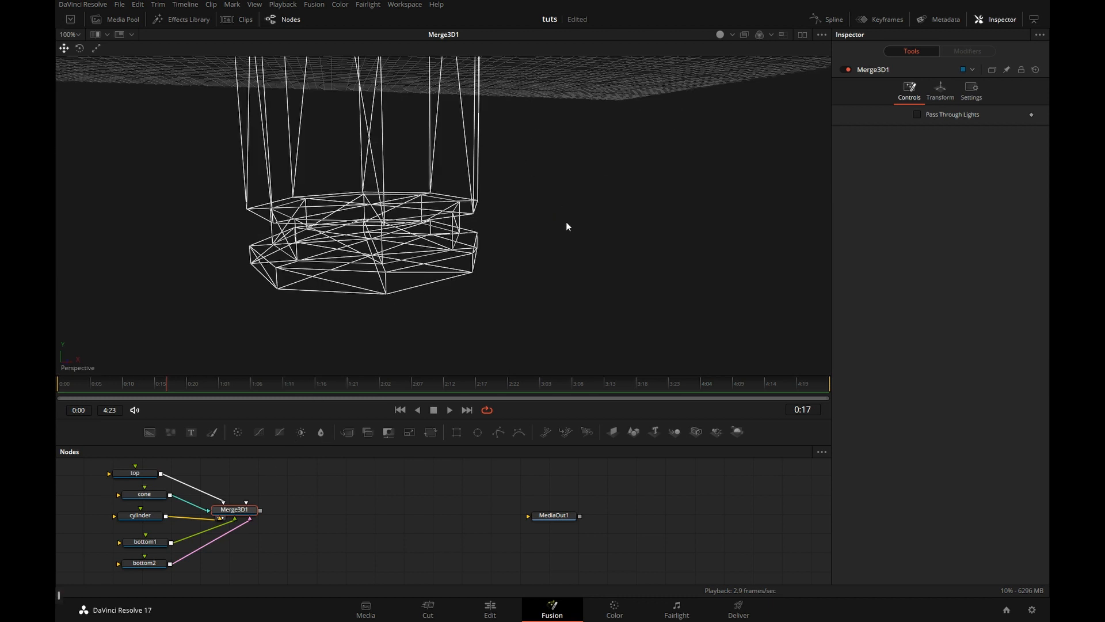
pyautogui.moveTo(544, 188); pyautogui.dragTo(371, 240)
pyautogui.moveTo(450, 176); pyautogui.dragTo(389, 263)
# Step: Try rotating the merged casing through Merge3D1's transform
pyautogui.click(941, 89)
pyautogui.moveTo(947, 196)
pyautogui.mouseDown()
pyautogui.moveTo(968, 198)
pyautogui.moveTo(954, 202)
pyautogui.mouseUp()
pyautogui.click(950, 201)
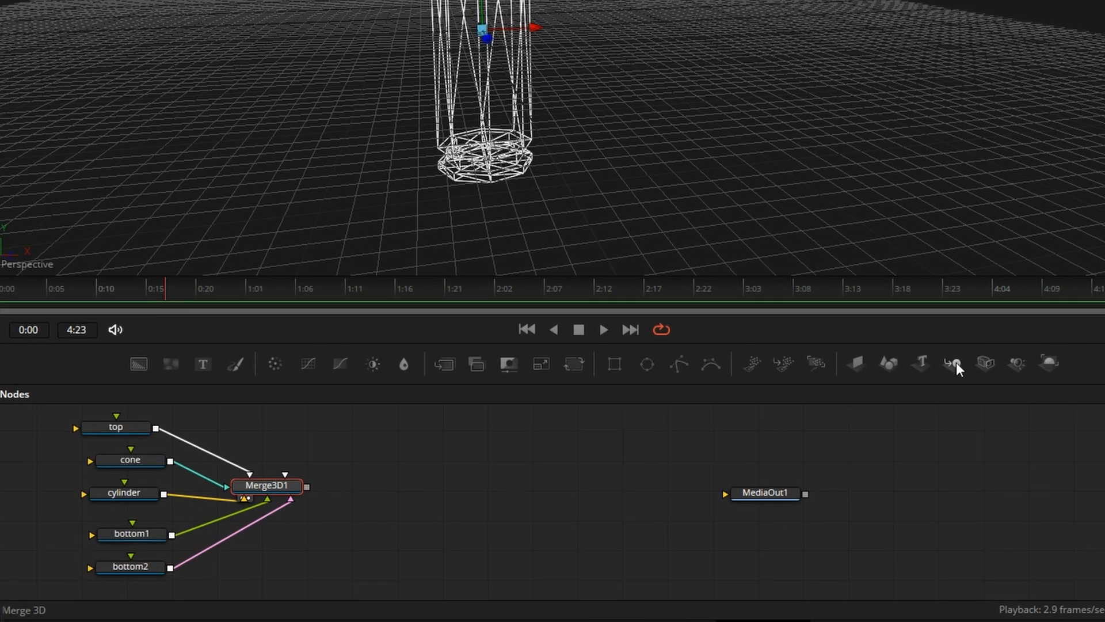
# Step: Add a second Merge 3D node after Merge3D1, follow it with a Renderer 3D node and show the render in the viewer
pyautogui.click(674, 431)
pyautogui.moveTo(371, 488); pyautogui.dragTo(541, 481)
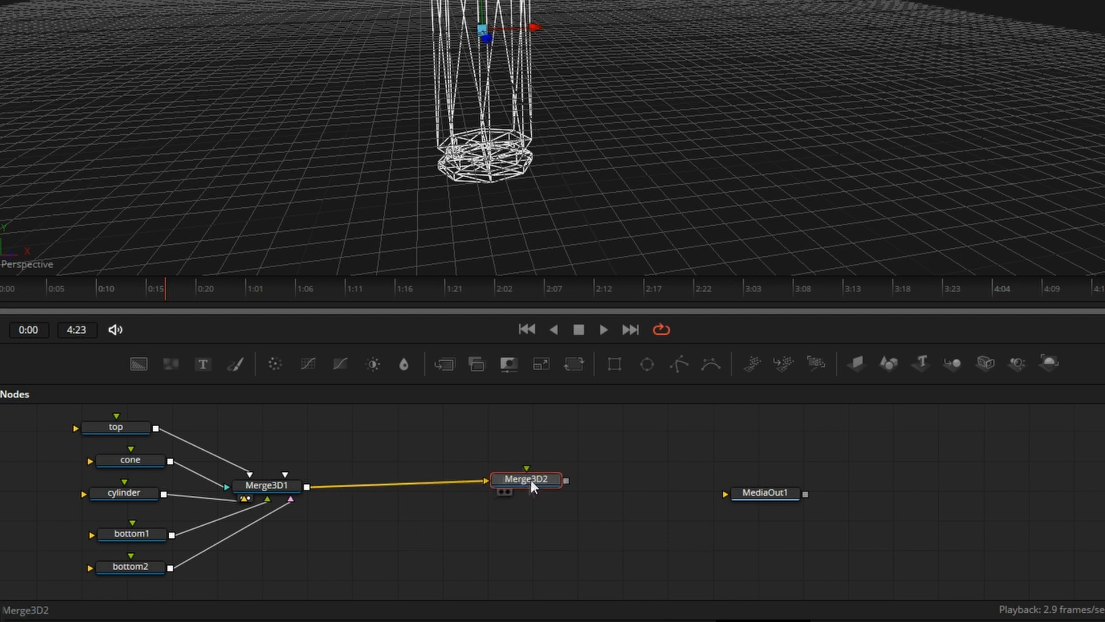
pyautogui.click(1049, 362)
pyautogui.moveTo(646, 486); pyautogui.dragTo(939, 2)
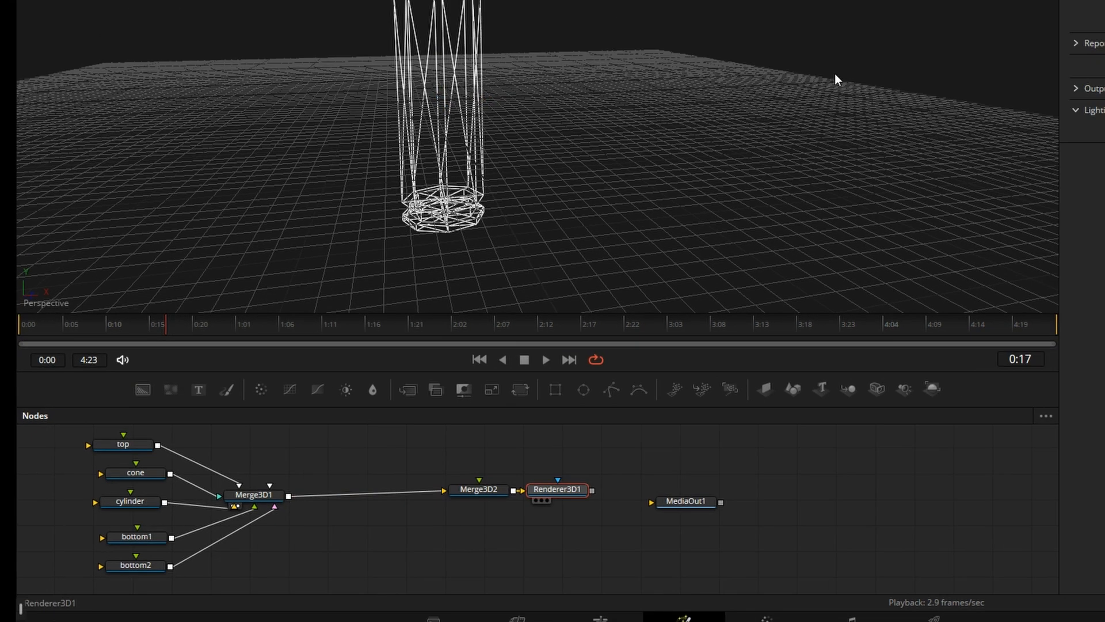
pyautogui.scroll(-3, 847, 140)
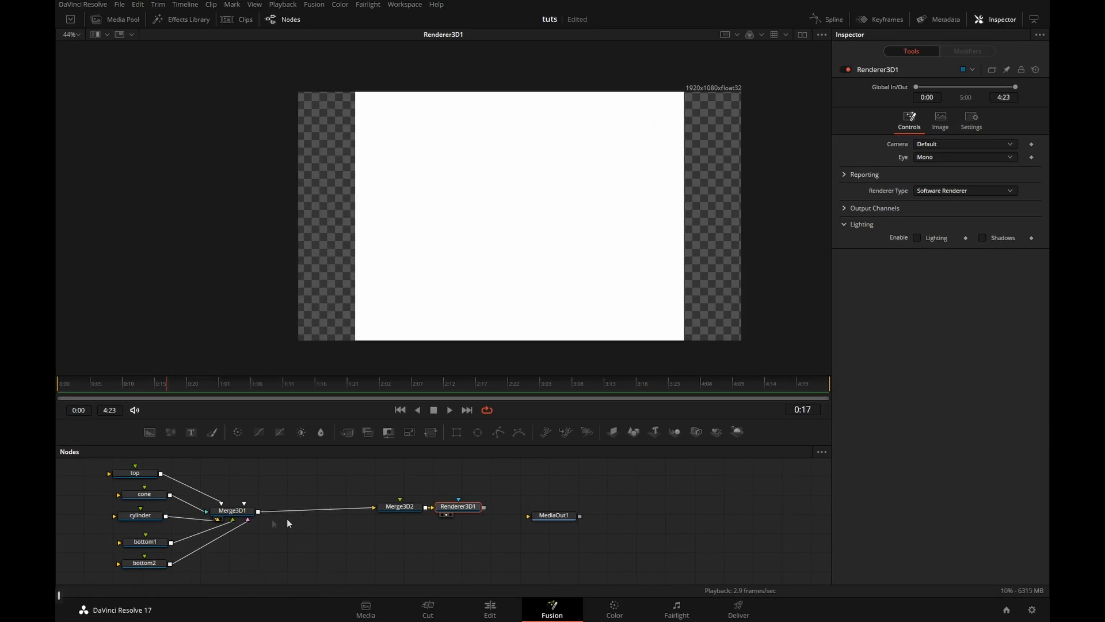
# Step: Insert a Transform 3D node directly after Merge3D1
pyautogui.click(232, 510)
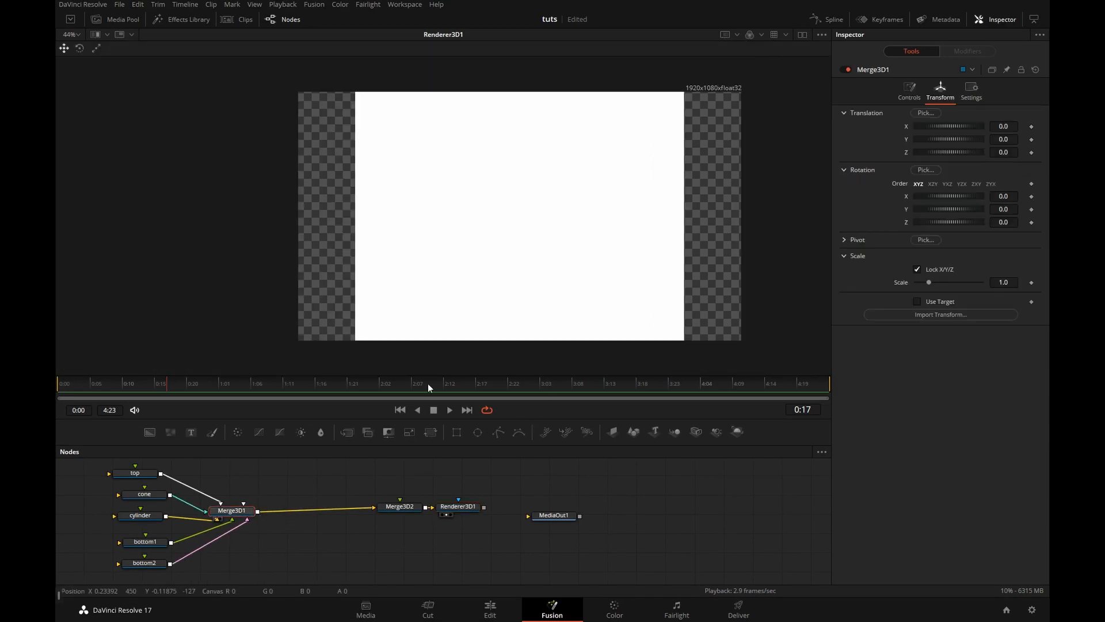
pyautogui.hotkey('ctrl', 'space')
pyautogui.write('transform 3D')
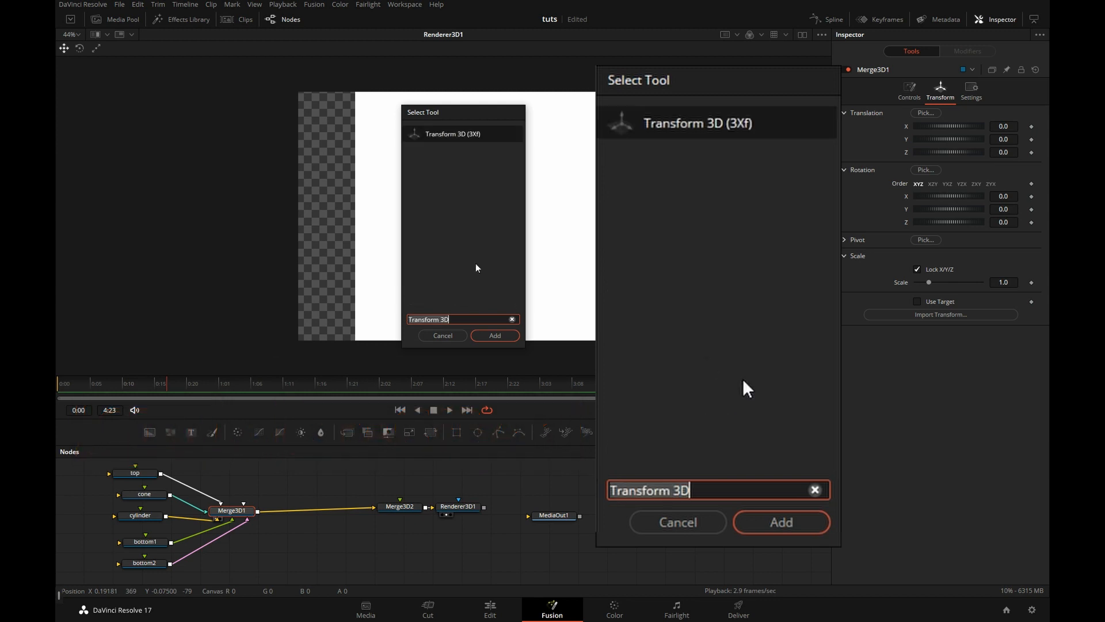
pyautogui.click(505, 334)
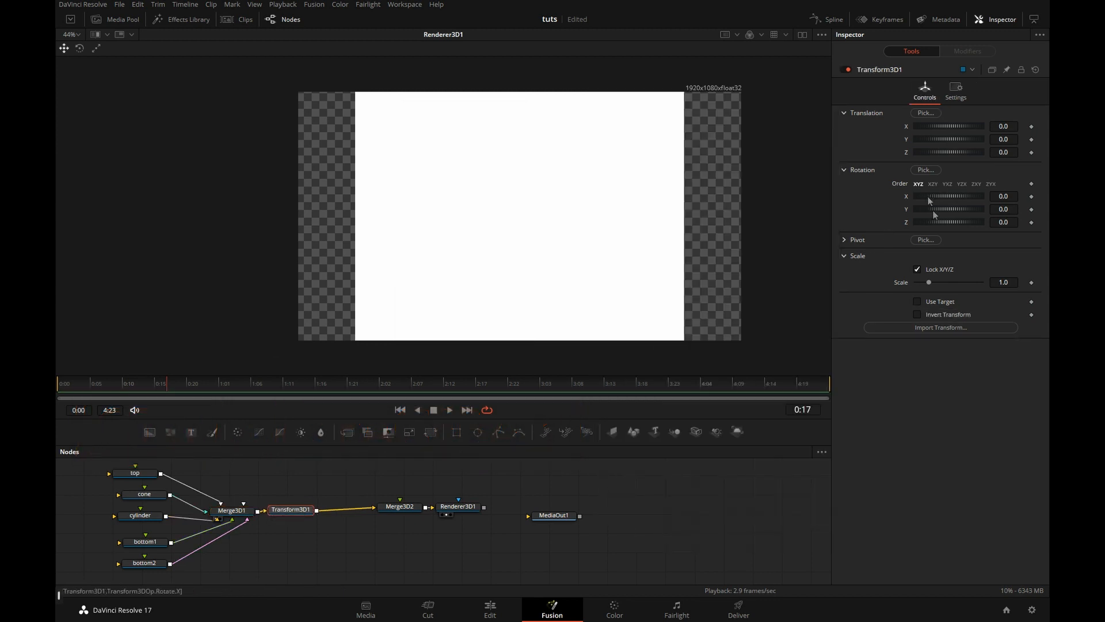
# Step: Scale the casing down to 0.158 in Transform3D1
pyautogui.moveTo(929, 282); pyautogui.dragTo(916, 285)
# Step: Add an Ambient Light node feeding into Merge3D2 and place it above that merge
pyautogui.moveTo(406, 507); pyautogui.dragTo(397, 509)
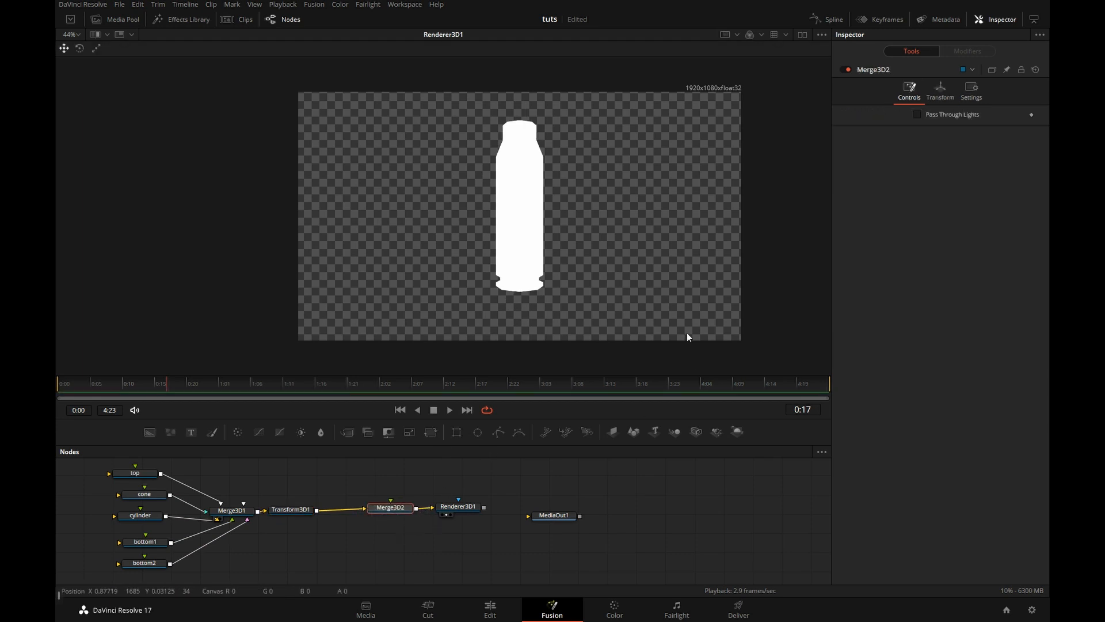
pyautogui.hotkey('ctrl', 'space')
pyautogui.write('am')
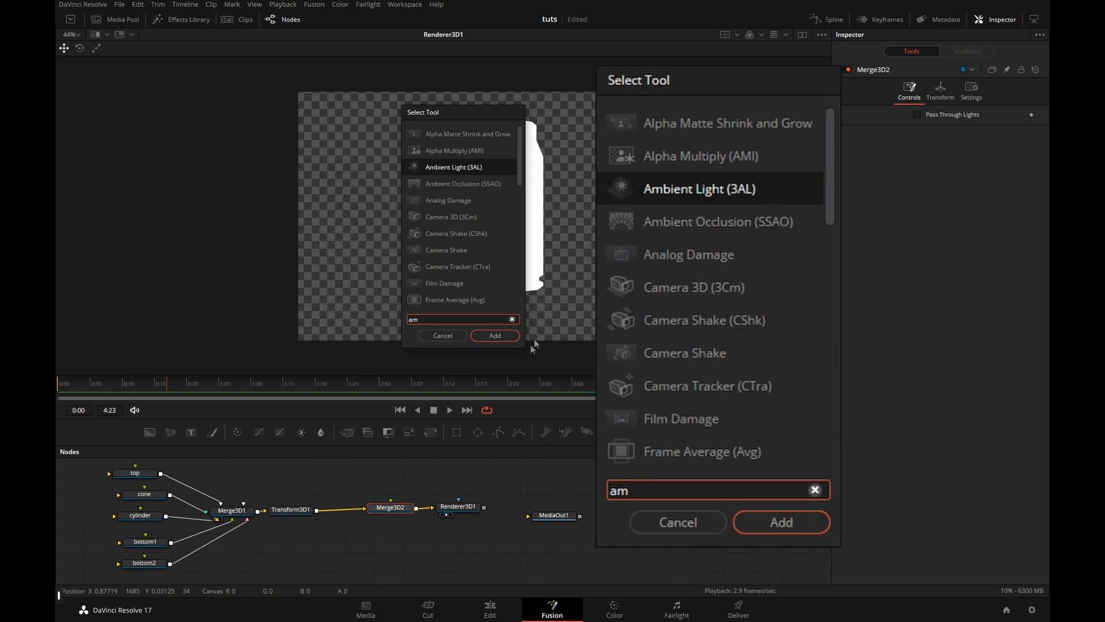
pyautogui.click(494, 337)
pyautogui.moveTo(145, 543); pyautogui.dragTo(141, 552)
pyautogui.moveTo(130, 537); pyautogui.dragTo(374, 485)
# Step: Enable lighting in Renderer3D1 and set AmbientLight1's intensity to 0.181, moving the light node aside
pyautogui.click(458, 506)
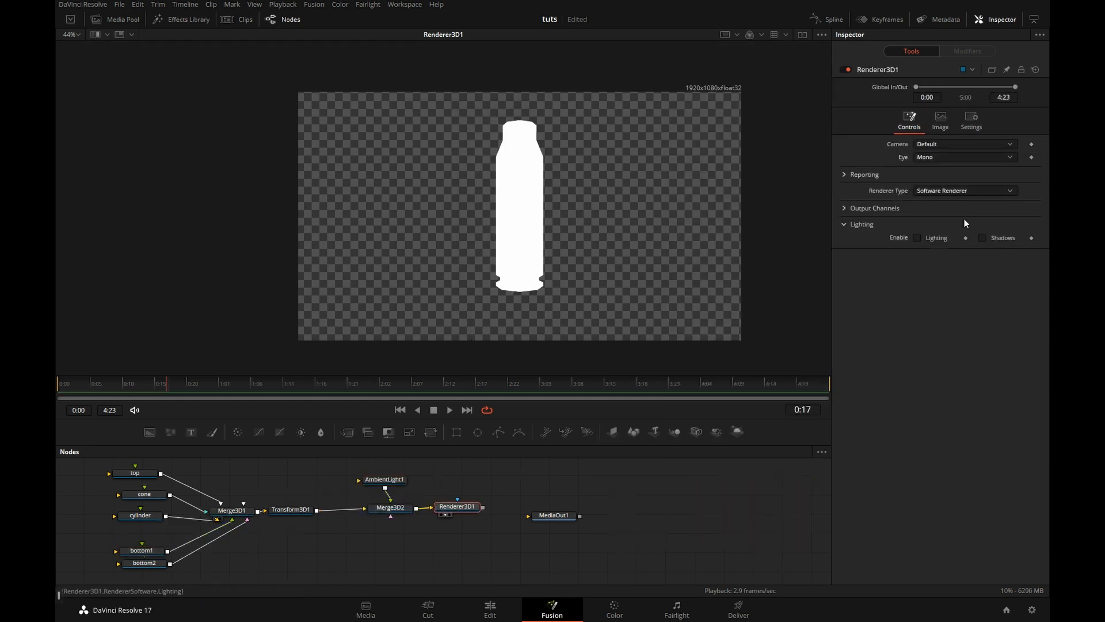
pyautogui.click(918, 238)
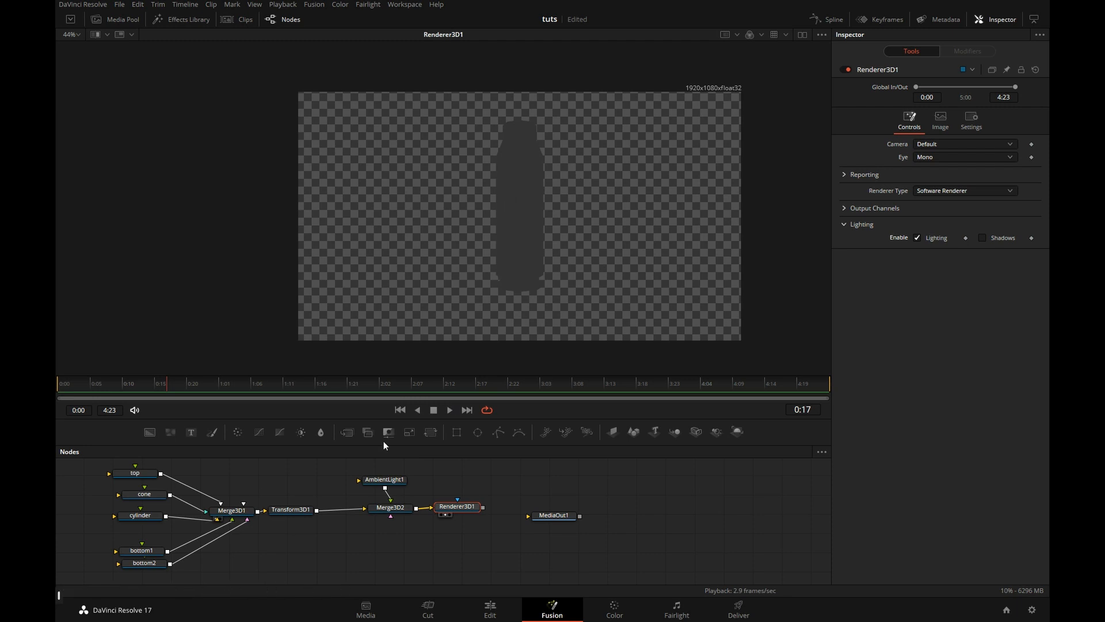
pyautogui.click(377, 481)
pyautogui.moveTo(930, 178)
pyautogui.mouseDown()
pyautogui.moveTo(944, 179)
pyautogui.moveTo(919, 180)
pyautogui.moveTo(951, 175)
pyautogui.moveTo(928, 179)
pyautogui.mouseUp()
pyautogui.moveTo(384, 479); pyautogui.dragTo(359, 476)
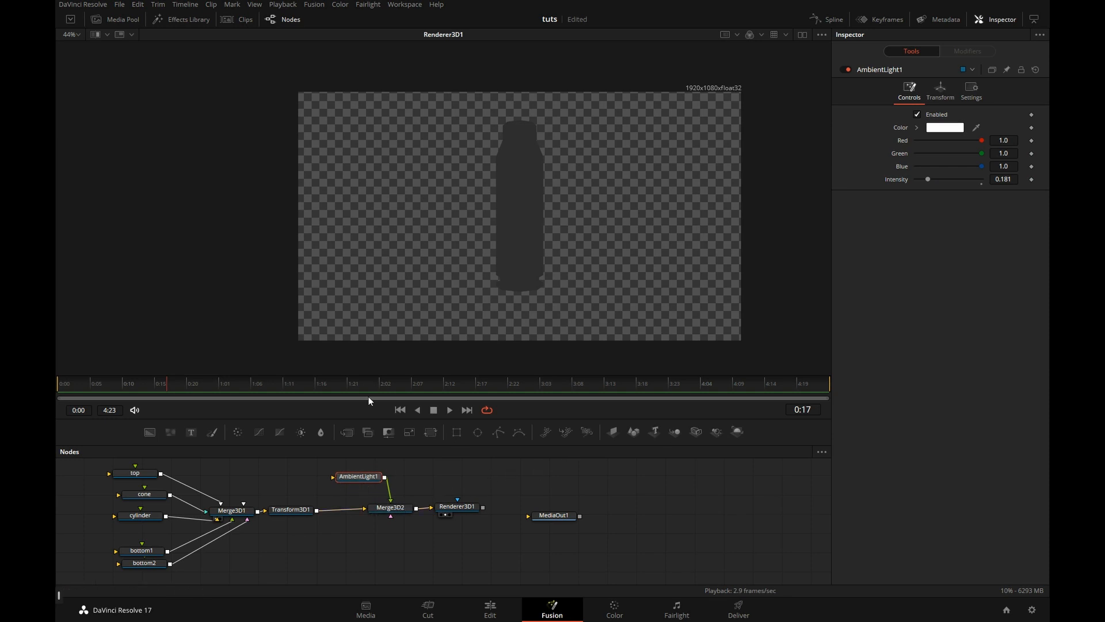
# Step: Add a Point Light to Merge3D2 and connect a duplicate of it to the same merge
pyautogui.hotkey('ctrl', 'space')
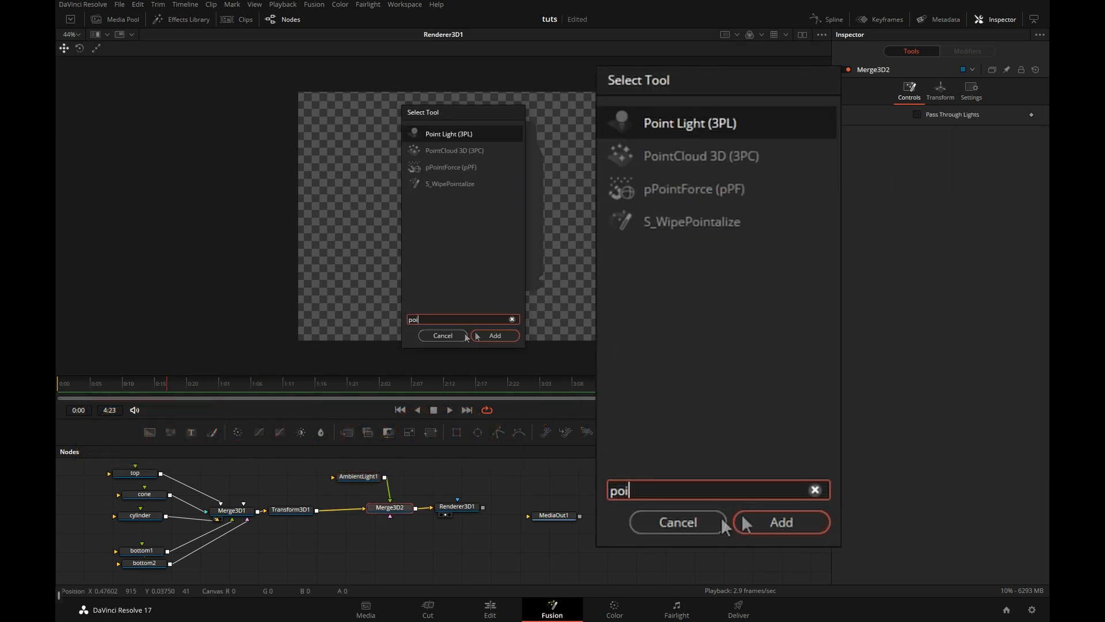
pyautogui.click(494, 335)
pyautogui.hotkey('ctrl', 'c')
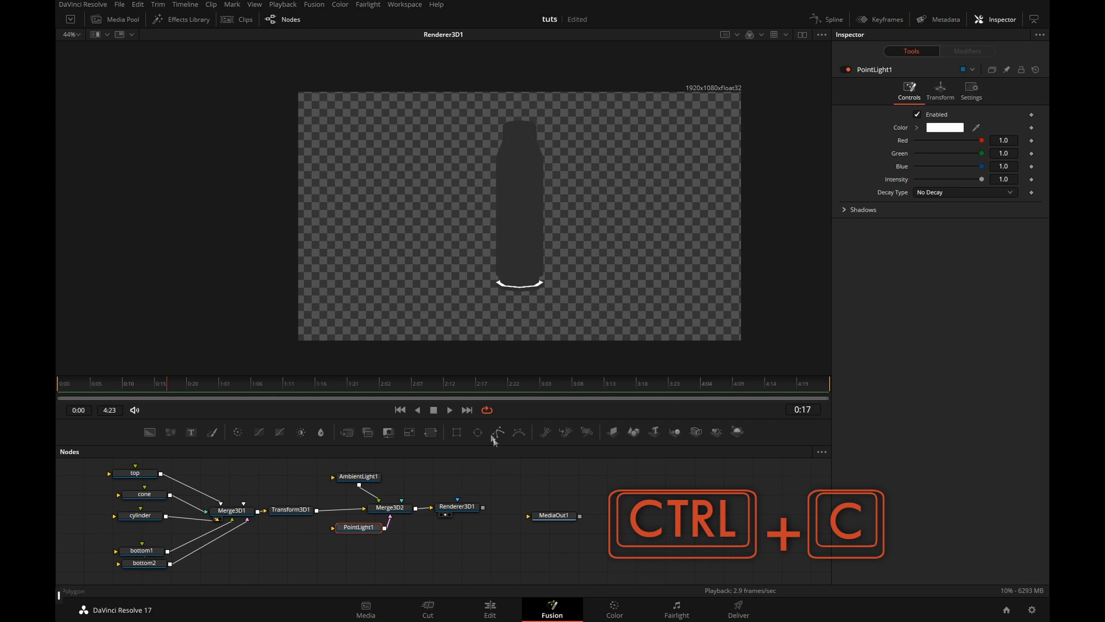
pyautogui.click(401, 505)
pyautogui.hotkey('ctrl', 'v')
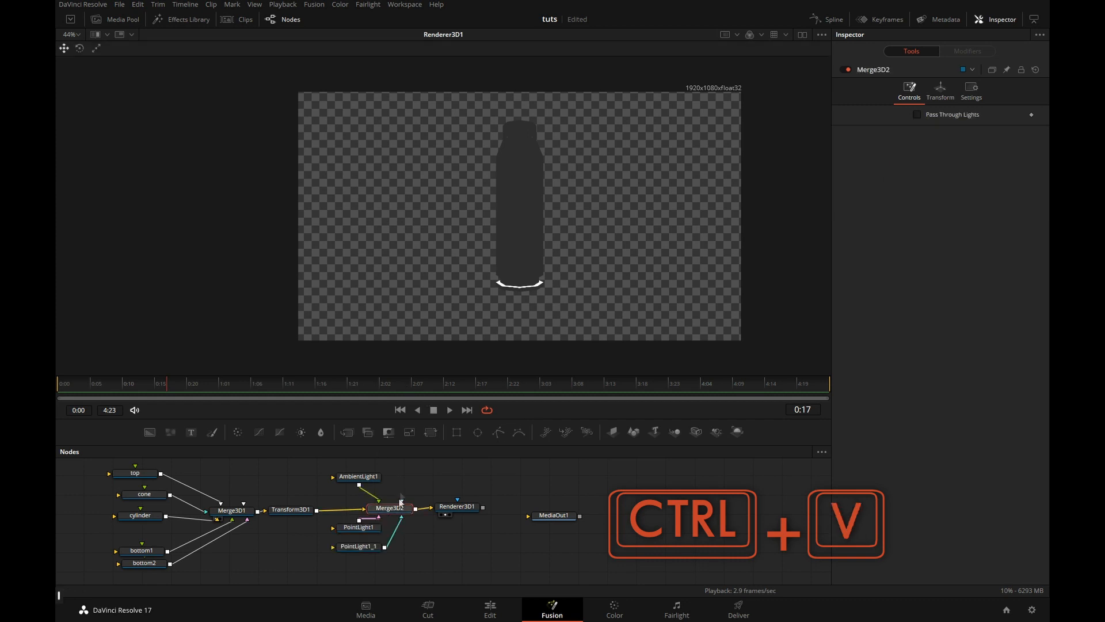
# Step: Arrange both point light nodes in a row above Merge3D2 and move Renderer3D1 farther along to free space
pyautogui.moveTo(360, 527); pyautogui.dragTo(417, 475)
pyautogui.moveTo(363, 548); pyautogui.dragTo(488, 479)
pyautogui.moveTo(419, 479); pyautogui.dragTo(421, 476)
pyautogui.moveTo(381, 511); pyautogui.dragTo(378, 514)
pyautogui.moveTo(449, 509); pyautogui.dragTo(475, 510)
# Step: Show two viewers side by side, switch the Merge3D1 viewer to quad view and fit the casing in its front and right views
pyautogui.click(802, 35)
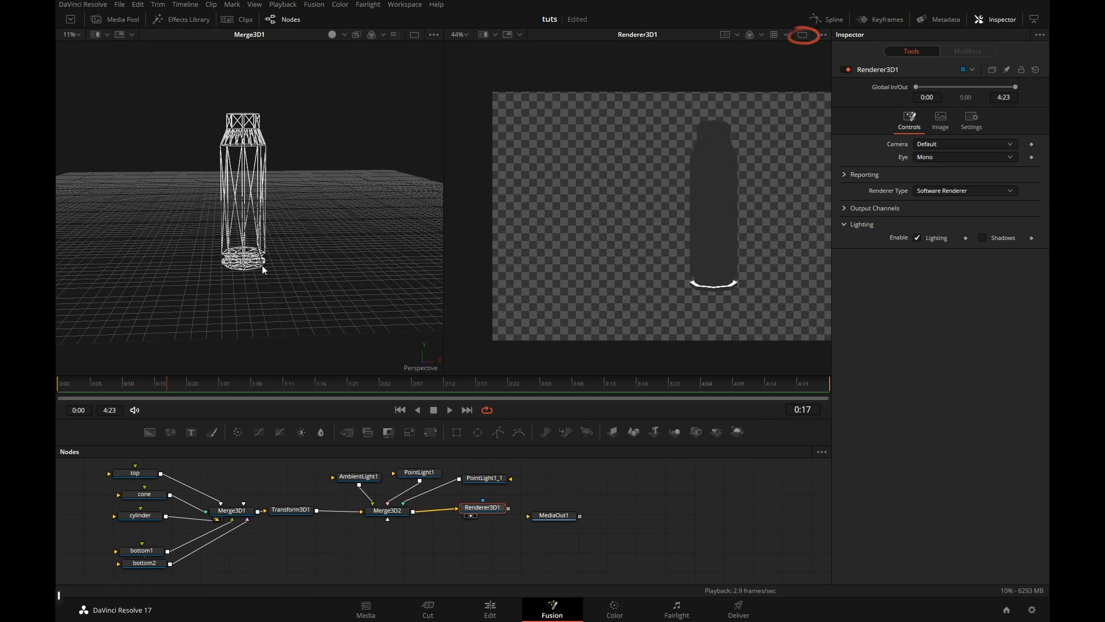
pyautogui.hotkey('shift', 'q')
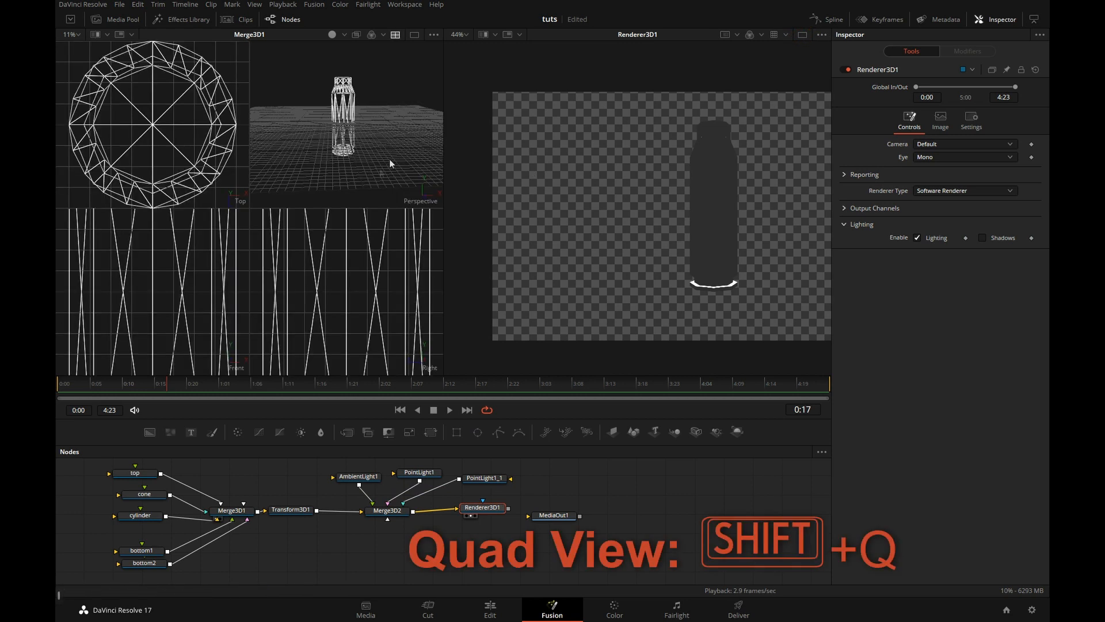
pyautogui.scroll(-3, 389, 159)
pyautogui.click(394, 510)
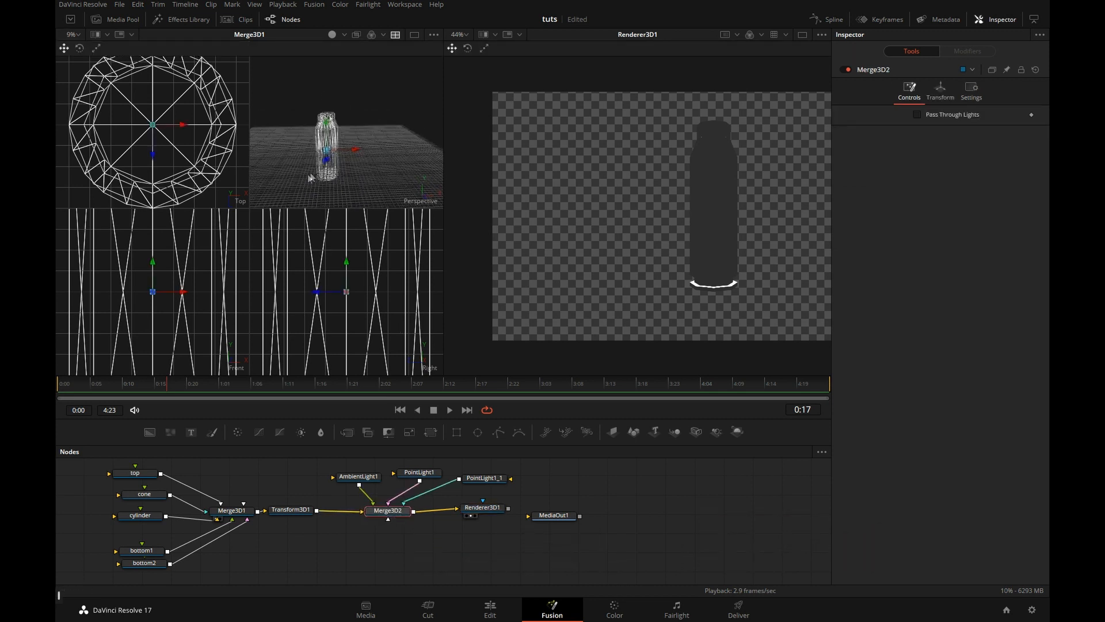
pyautogui.scroll(2, 229, 256)
pyautogui.scroll(-5, 229, 256)
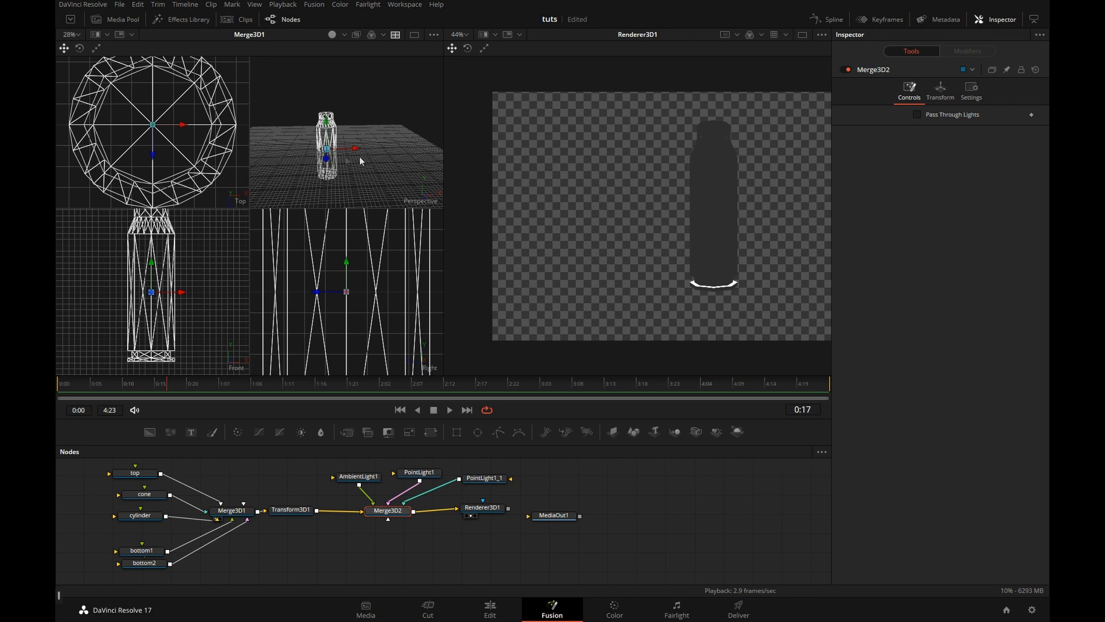
pyautogui.scroll(-6, 362, 286)
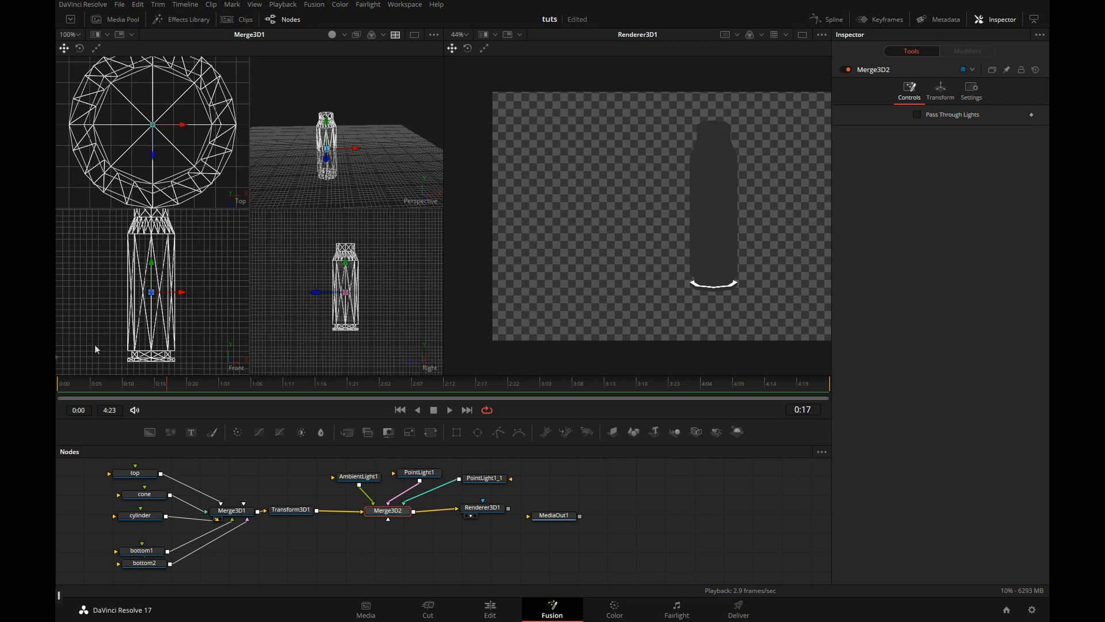
# Step: Move PointLight1_1 to about X 2.37 and Z 4.2, and set its intensity to 0.3
pyautogui.click(486, 482)
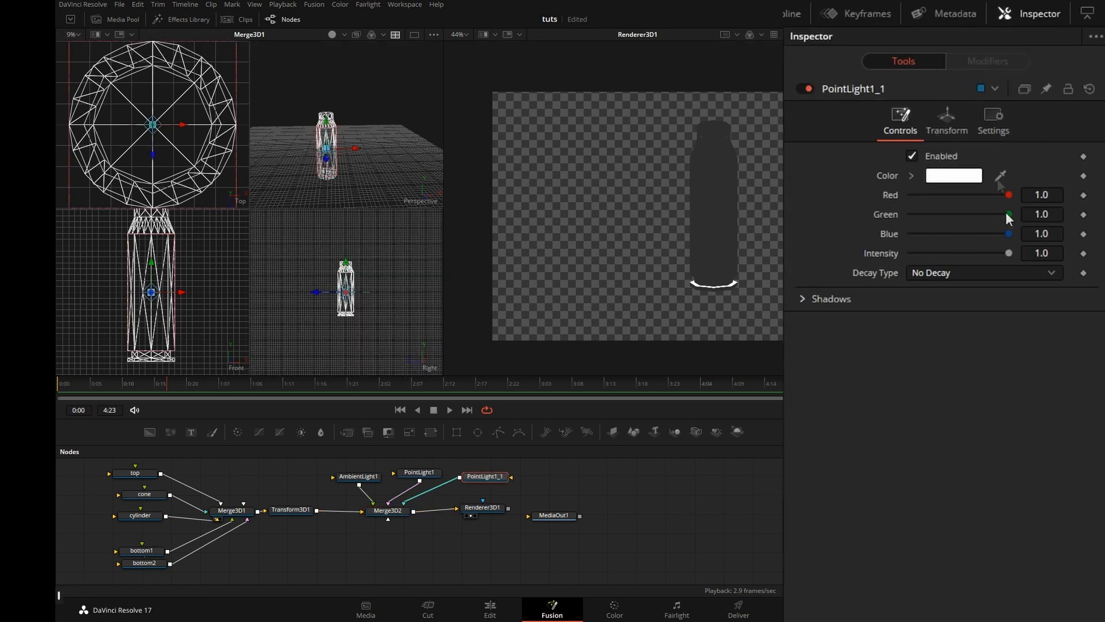
pyautogui.click(947, 124)
pyautogui.moveTo(977, 211); pyautogui.dragTo(998, 212)
pyautogui.moveTo(355, 166); pyautogui.dragTo(380, 164)
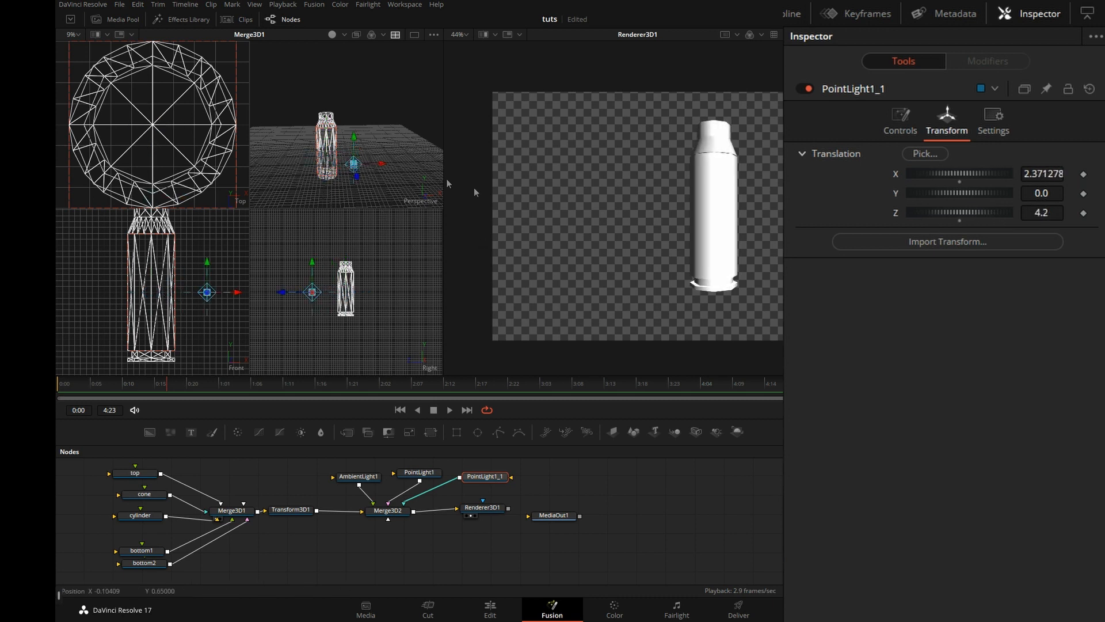
pyautogui.click(900, 121)
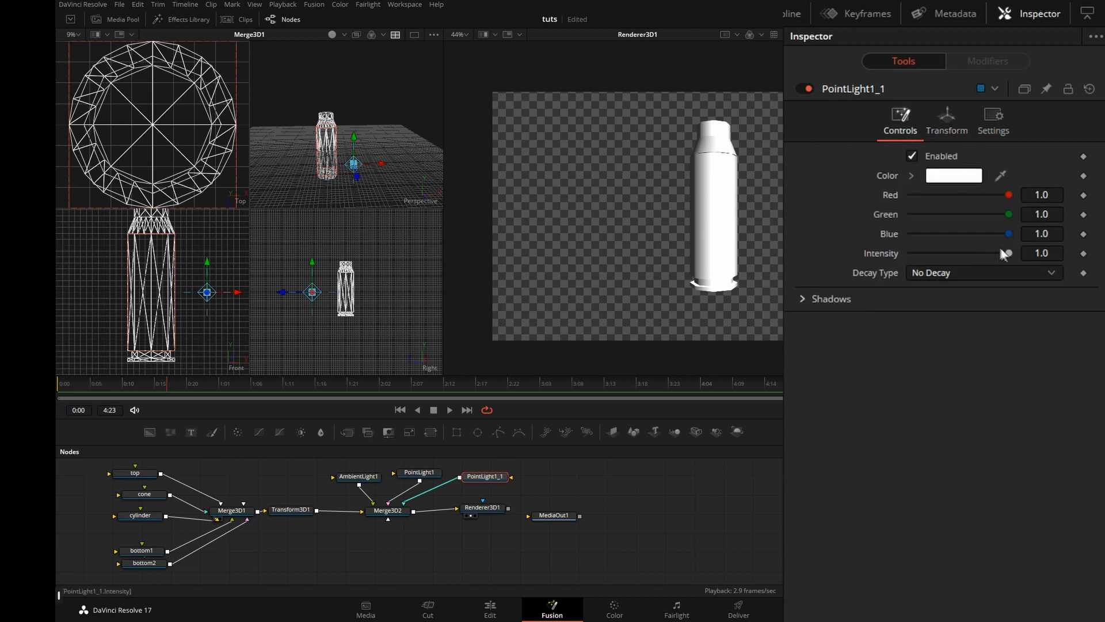
pyautogui.moveTo(1003, 252); pyautogui.dragTo(949, 252)
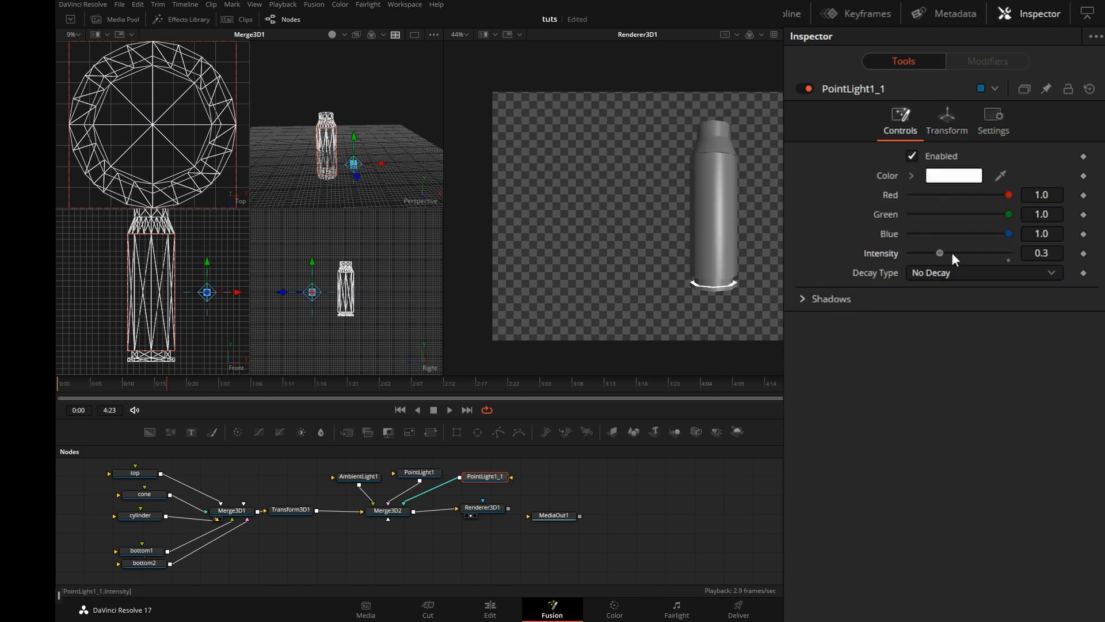
# Step: Move PointLight1 behind the casing and toward negative X as a rim light
pyautogui.click(426, 474)
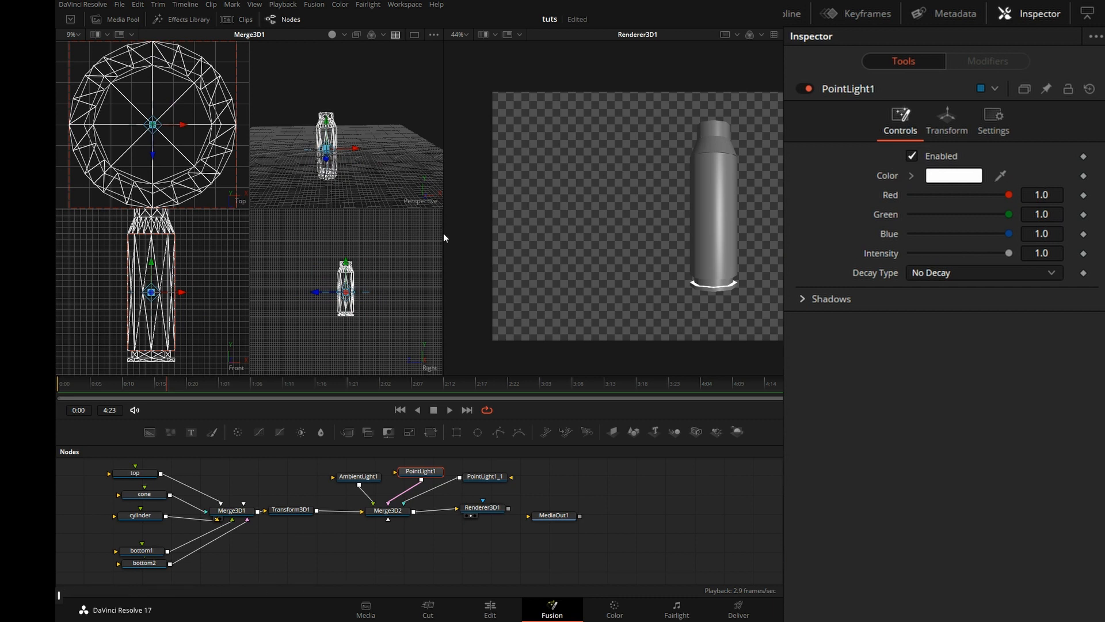
pyautogui.click(966, 128)
pyautogui.moveTo(938, 210); pyautogui.dragTo(920, 179)
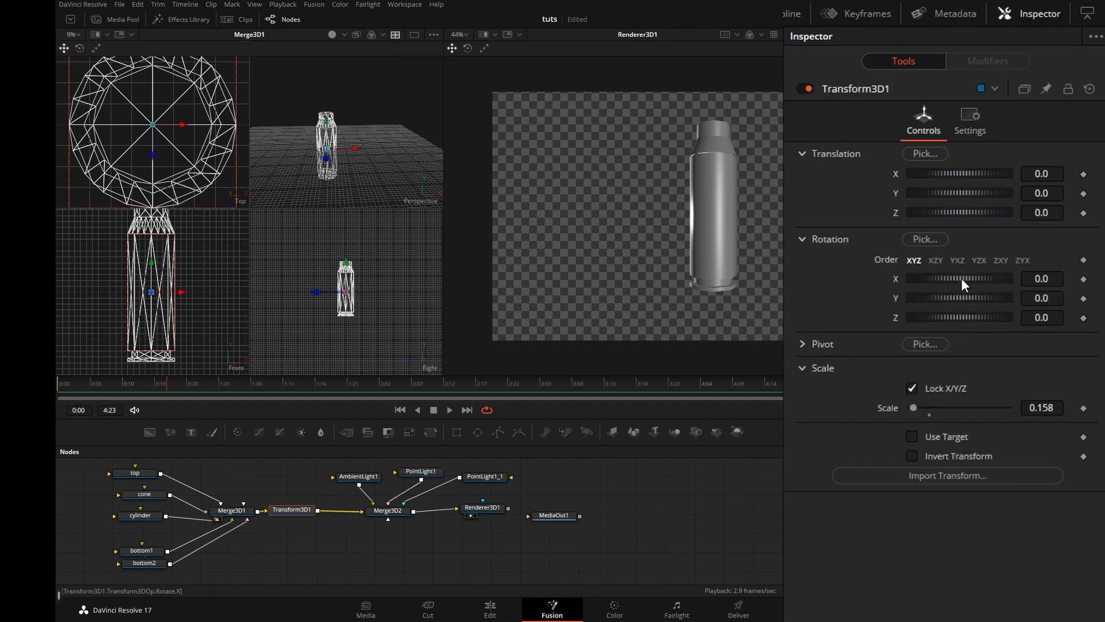
# Step: Tilt the casing in Transform3D1 with a rotation of X 23.4 and Z 31.3
pyautogui.moveTo(961, 278)
pyautogui.mouseDown()
pyautogui.moveTo(982, 276)
pyautogui.moveTo(957, 278)
pyautogui.mouseUp()
pyautogui.moveTo(955, 317)
pyautogui.mouseDown()
pyautogui.moveTo(946, 317)
pyautogui.moveTo(970, 318)
pyautogui.mouseUp()
pyautogui.moveTo(956, 280); pyautogui.dragTo(968, 281)
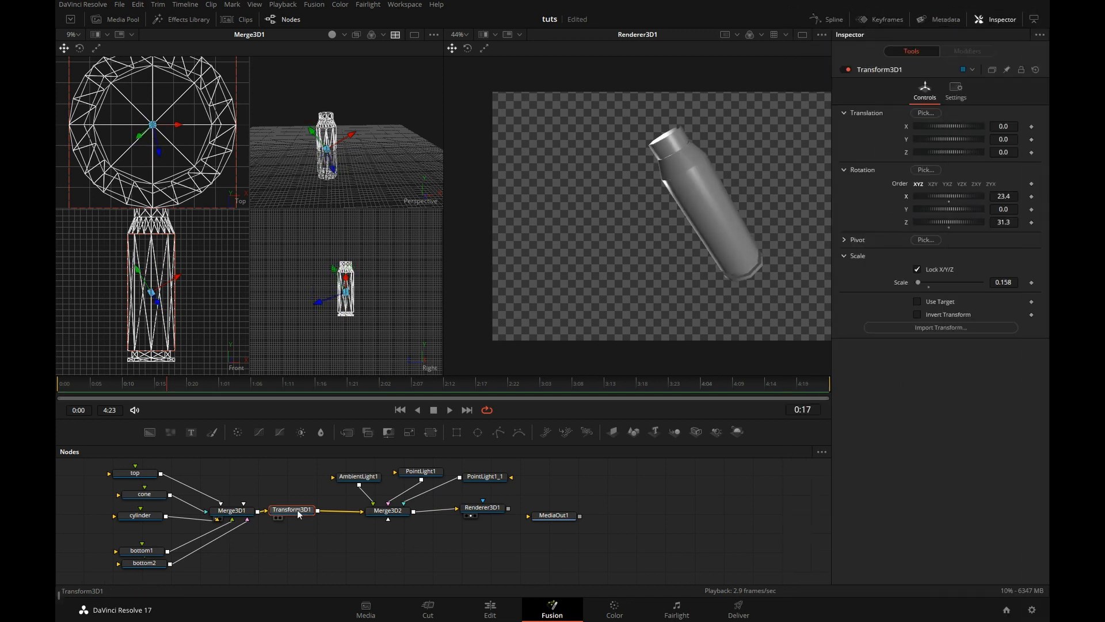
# Step: Spread Transform3D1 apart from Merge3D1 and its five shape nodes to make room for a node between them
pyautogui.moveTo(296, 510); pyautogui.dragTo(327, 509)
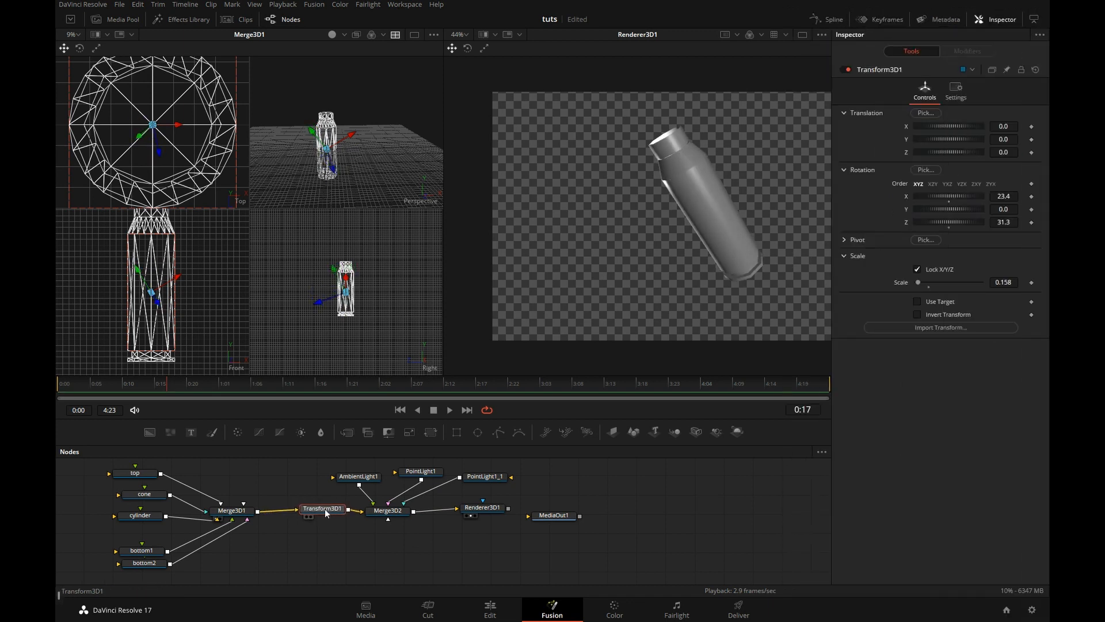
pyautogui.click(244, 511)
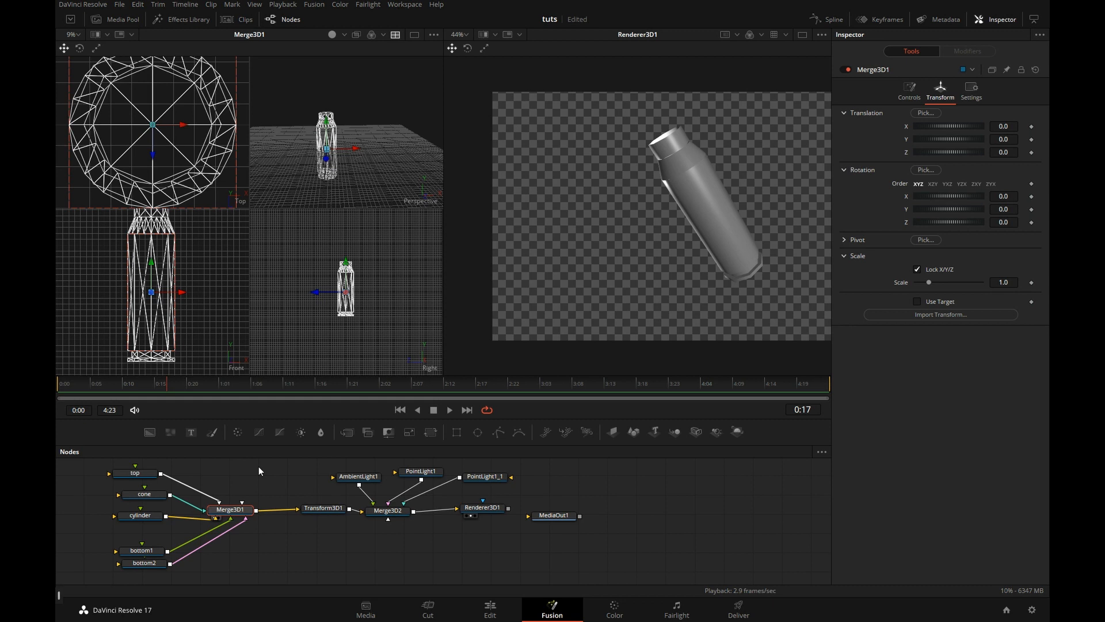
pyautogui.moveTo(101, 462); pyautogui.dragTo(250, 583)
pyautogui.moveTo(236, 509); pyautogui.dragTo(193, 506)
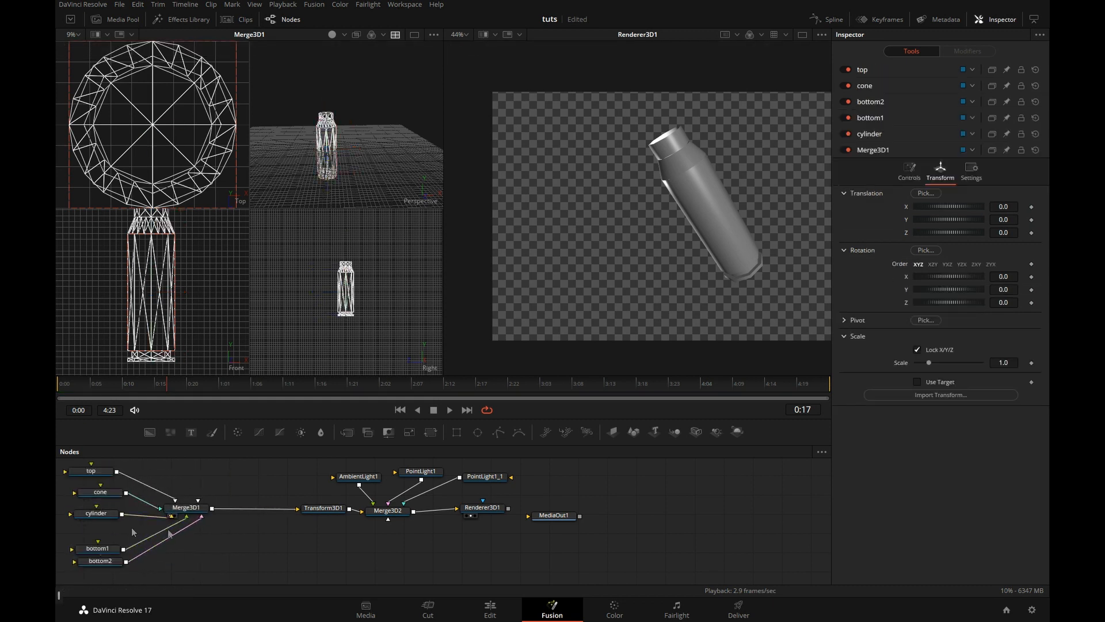
# Step: Insert a Replace Material 3D node between Merge3D1 and Transform3D1
pyautogui.click(199, 506)
pyautogui.hotkey('ctrl', 'space')
pyautogui.write('rep')
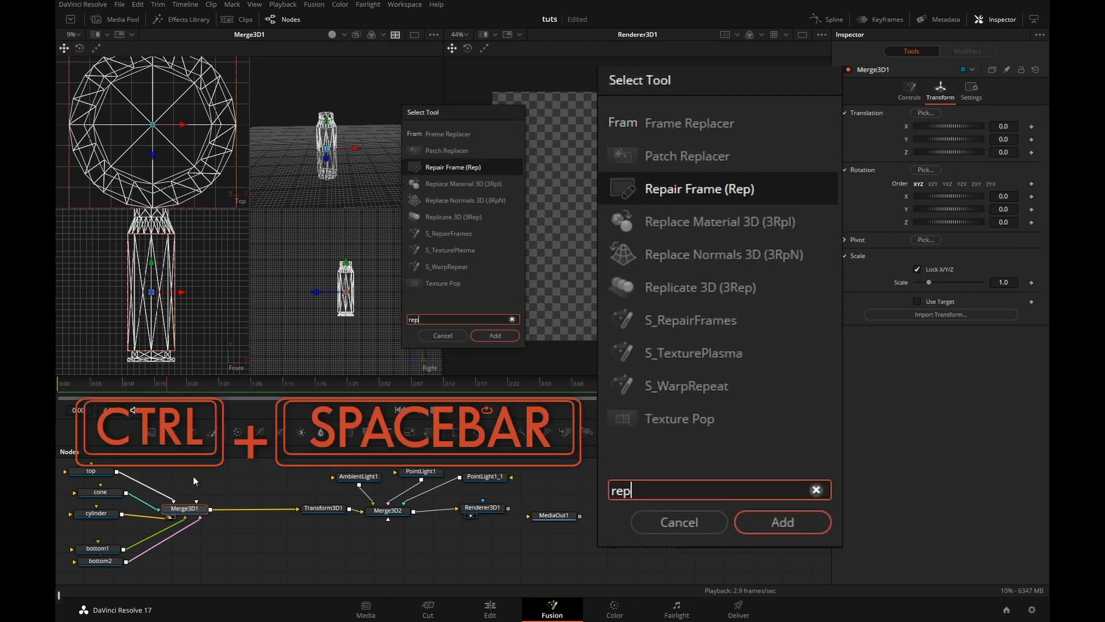
pyautogui.click(455, 187)
pyautogui.click(495, 335)
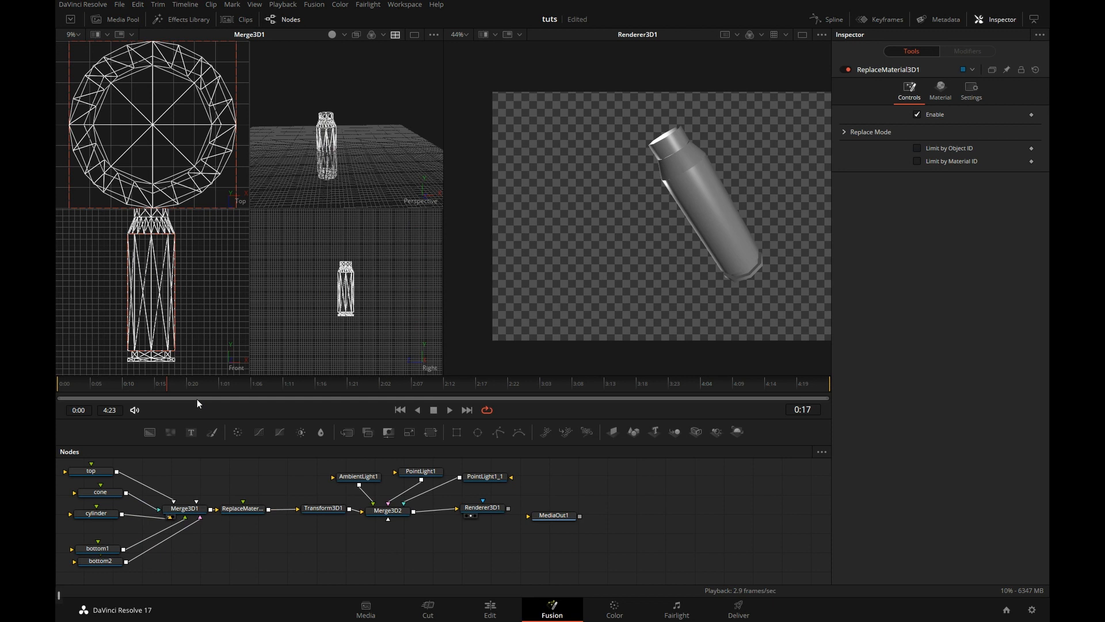
# Step: Add a Phong material connected to the ReplaceMaterial3D1 node
pyautogui.hotkey('ctrl', 'space')
pyautogui.write('ph')
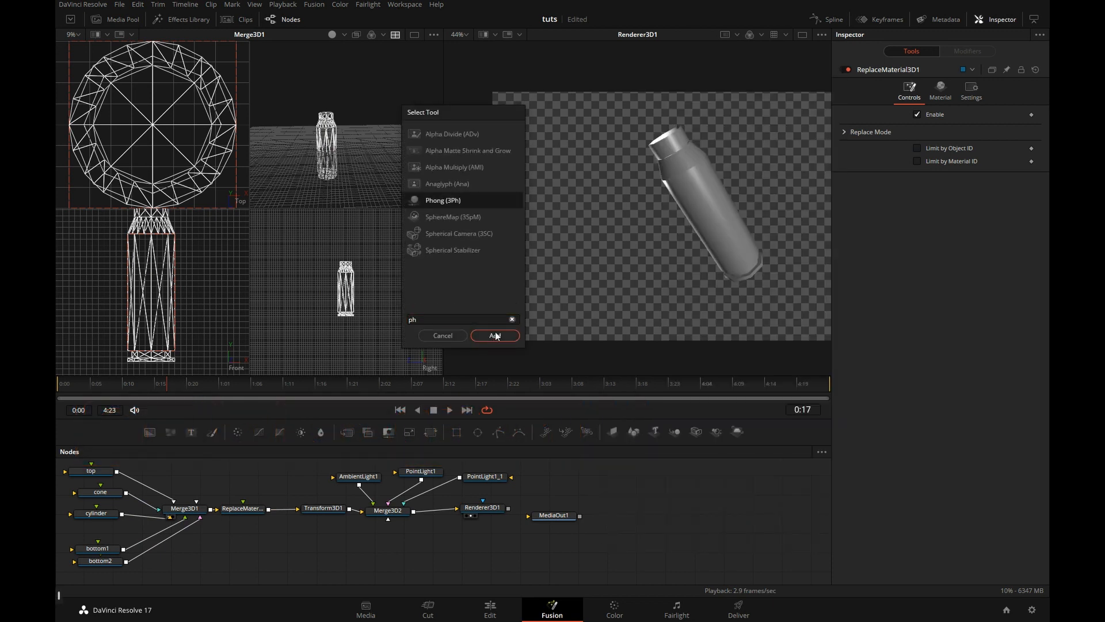
pyautogui.press('Return')
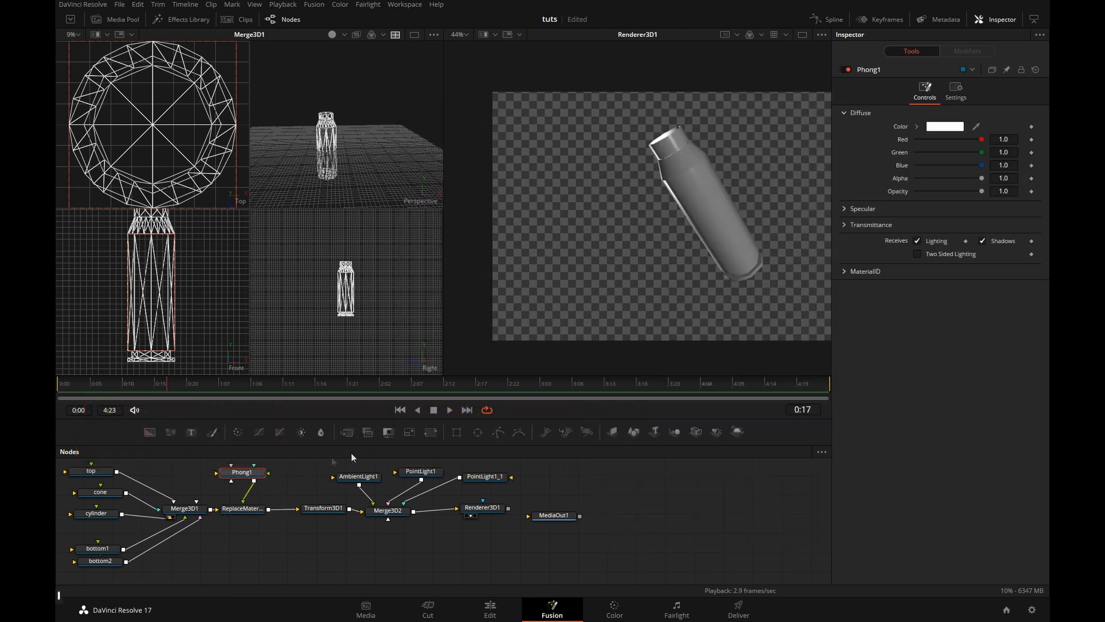
# Step: Set Phong1's diffuse colour to a brass tone with red 0.827, green 0.677 and blue 0.465
pyautogui.moveTo(981, 152)
pyautogui.mouseDown()
pyautogui.moveTo(964, 152)
pyautogui.moveTo(973, 139)
pyautogui.mouseUp()
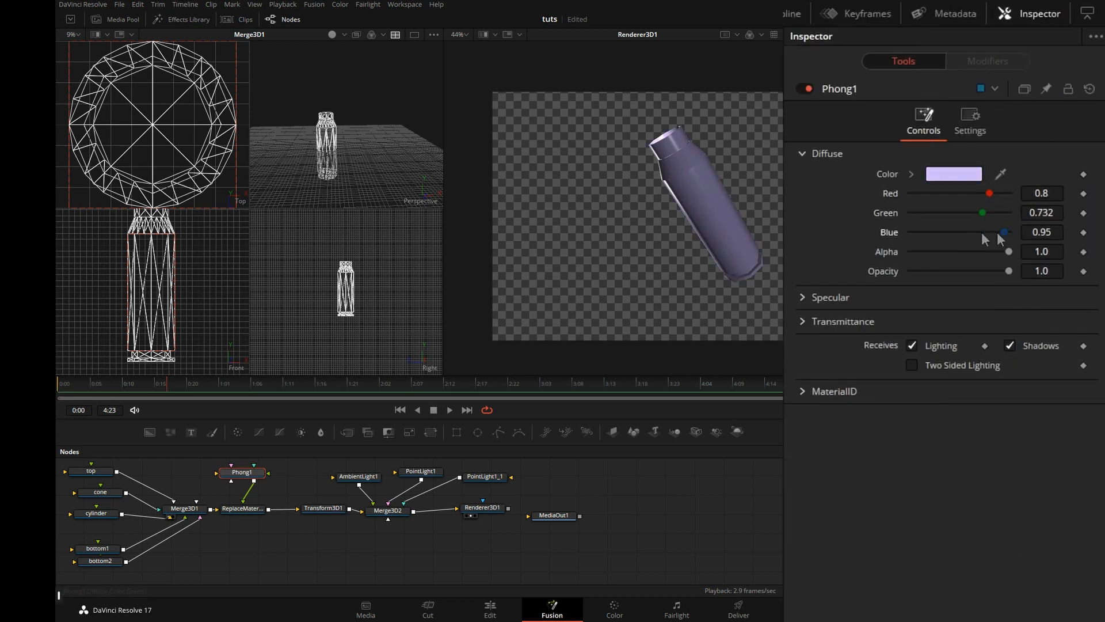
pyautogui.moveTo(947, 233); pyautogui.dragTo(977, 211)
pyautogui.click(994, 191)
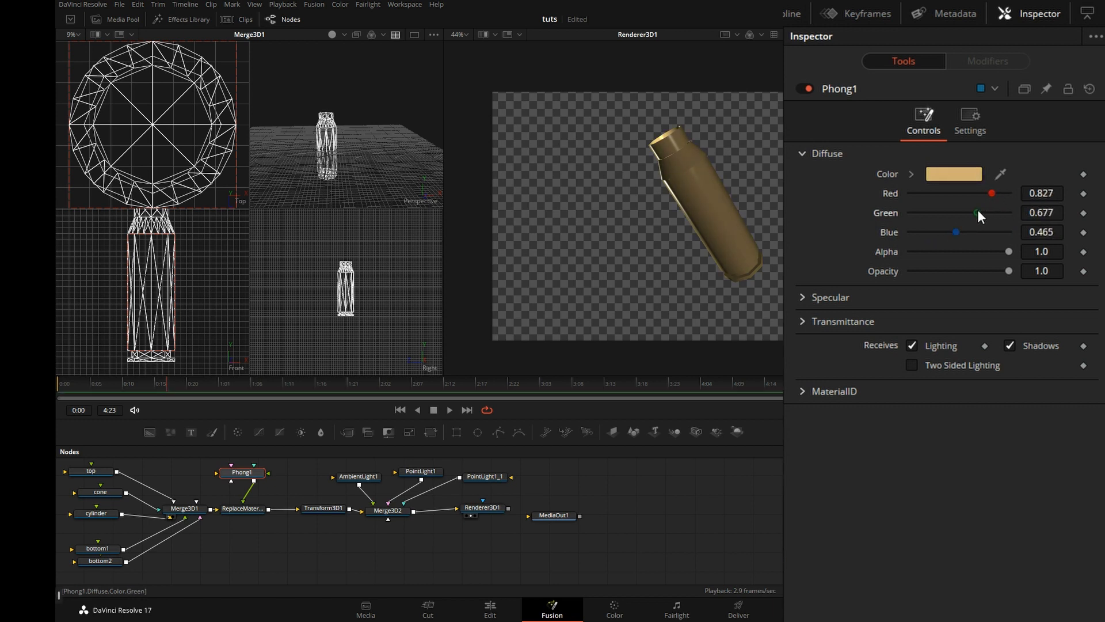
# Step: Set Phong1's specular exponent to 3.6 and its specular intensity to 3.0
pyautogui.click(807, 300)
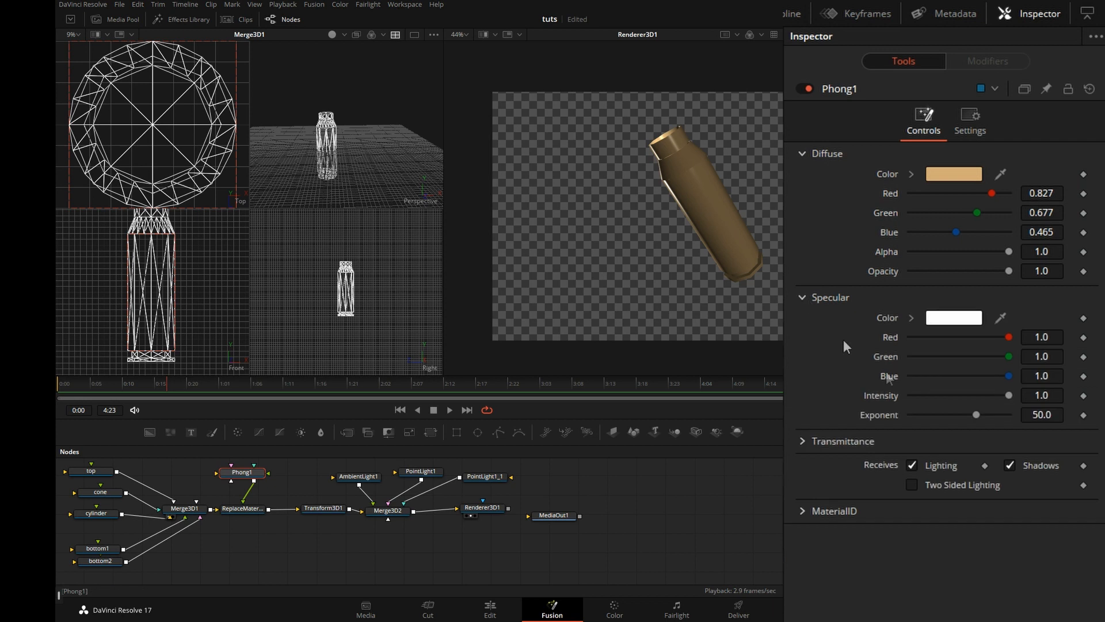
pyautogui.moveTo(974, 419); pyautogui.dragTo(913, 421)
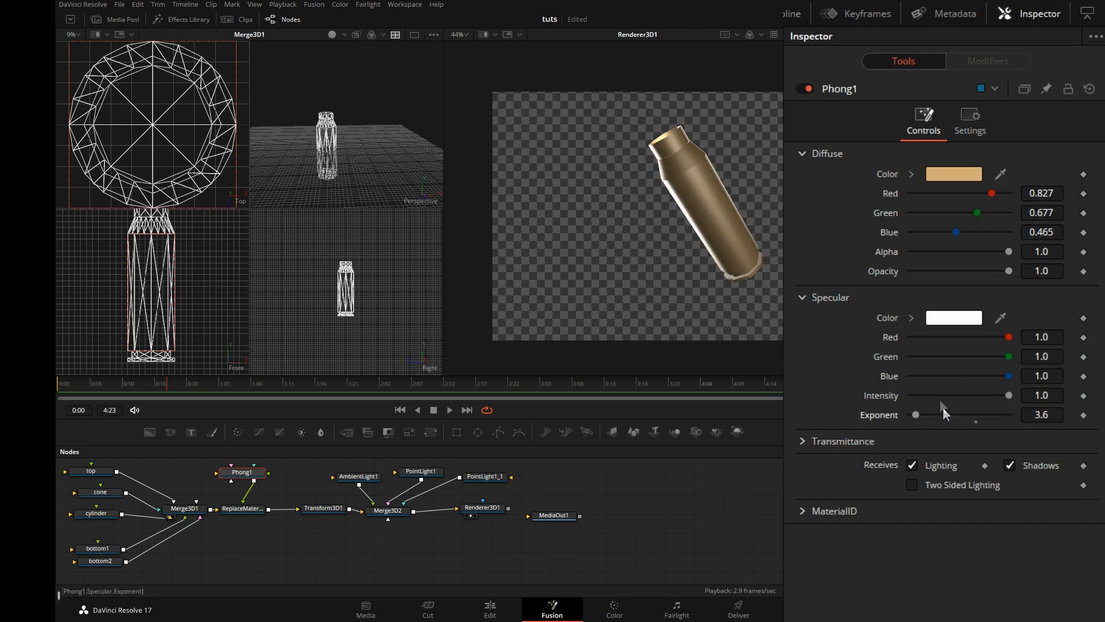
pyautogui.click(1050, 395)
pyautogui.write('3')
pyautogui.press('Tab')
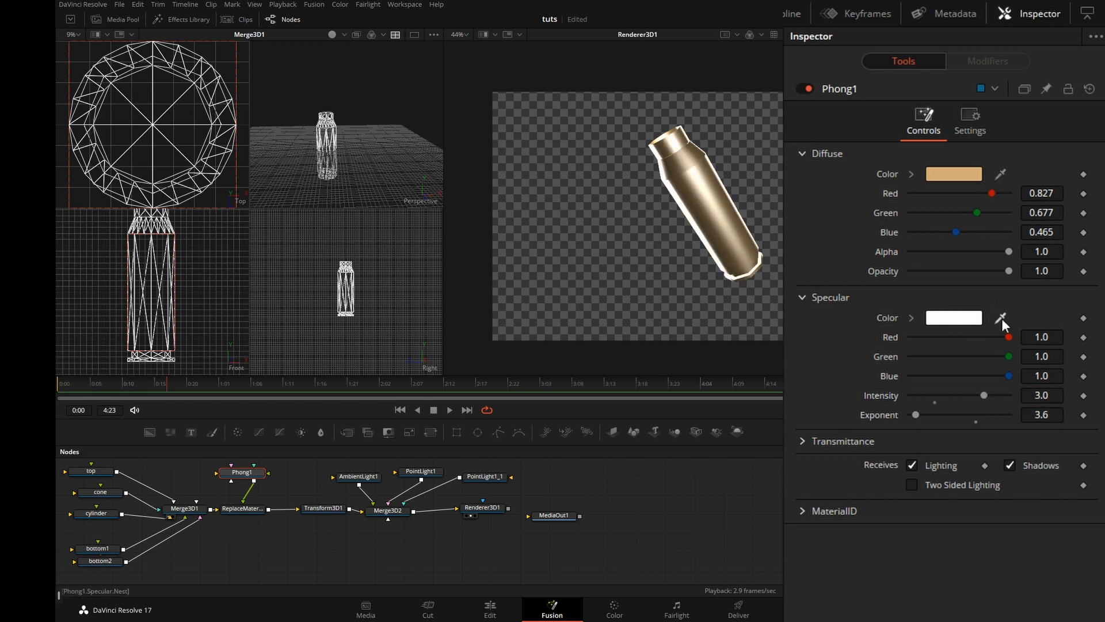
# Step: Sample Phong1's specular colour from the rendered casing and adjust it to red 1.165 and green 0.677
pyautogui.moveTo(1000, 317); pyautogui.dragTo(694, 156)
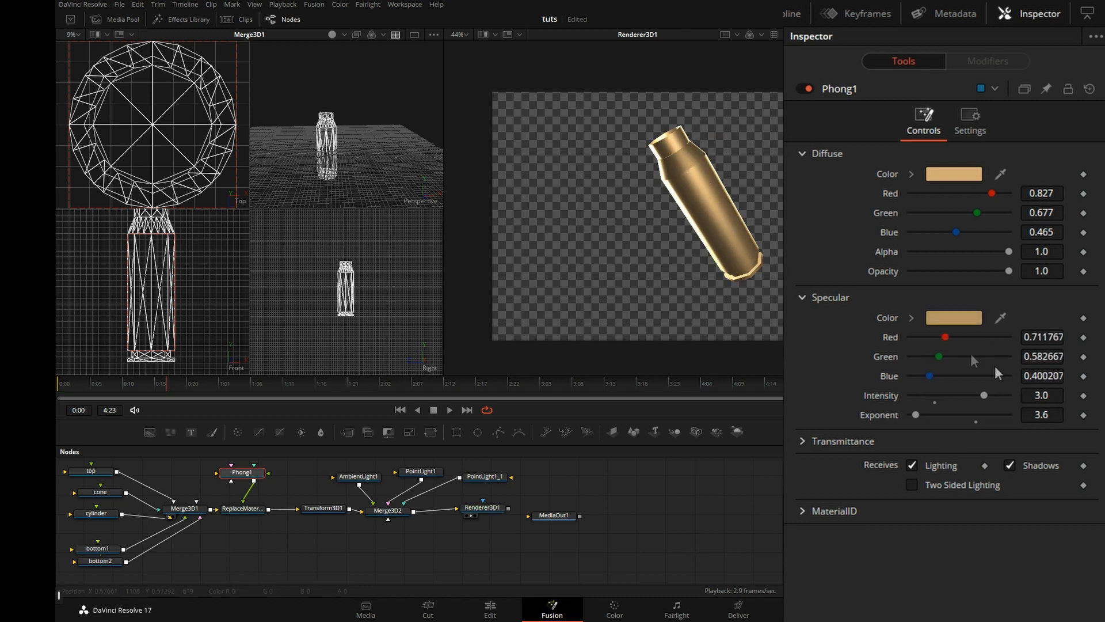
pyautogui.moveTo(945, 336)
pyautogui.mouseDown()
pyautogui.moveTo(955, 337)
pyautogui.moveTo(946, 352)
pyautogui.mouseUp()
pyautogui.moveTo(962, 338); pyautogui.dragTo(968, 337)
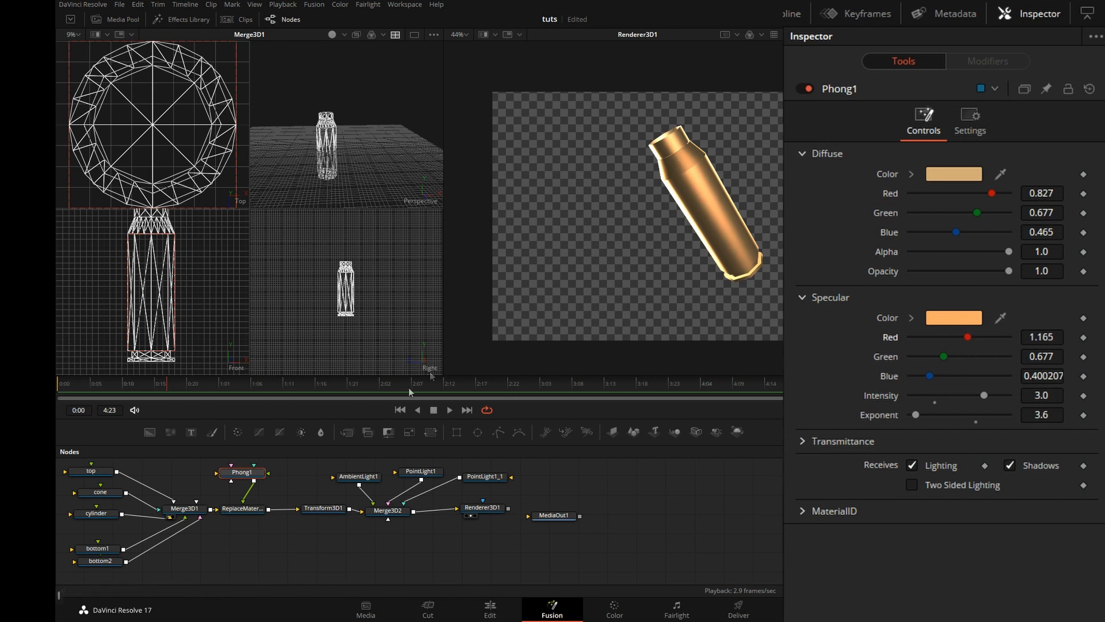
# Step: Reduce PointLight1's intensity to 0.378
pyautogui.click(421, 471)
pyautogui.click(916, 135)
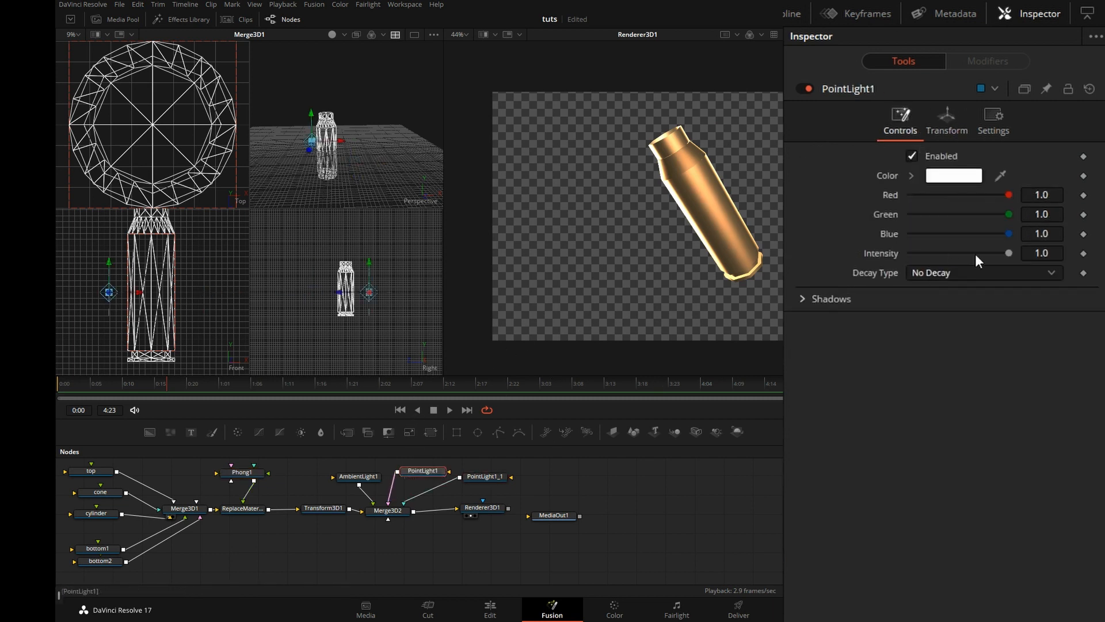
pyautogui.moveTo(969, 254); pyautogui.dragTo(945, 257)
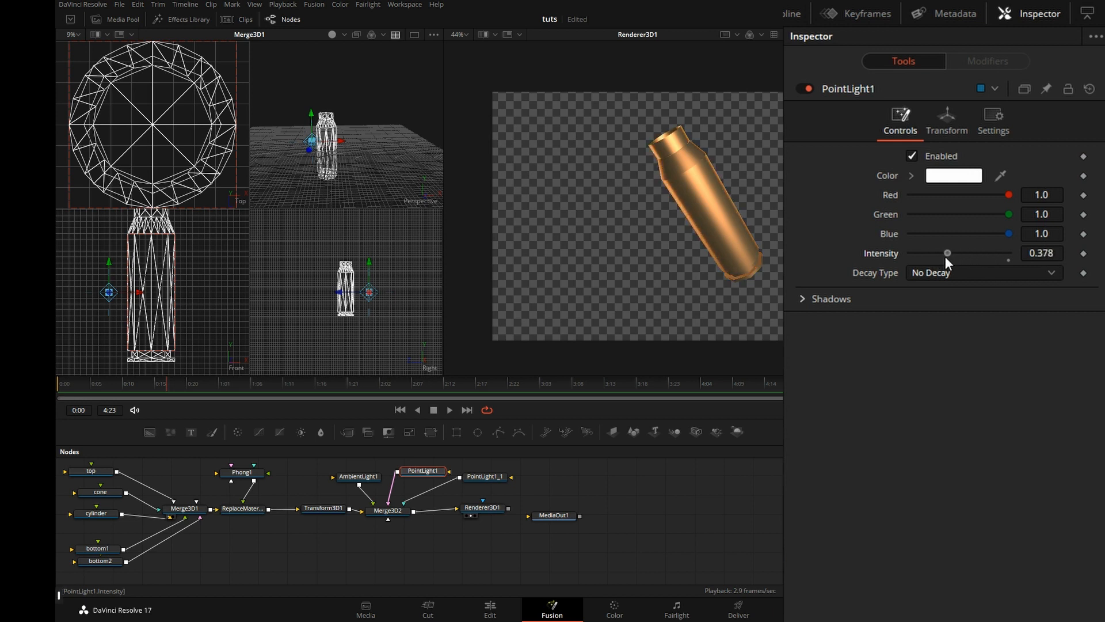
# Step: Lower AmbientLight1's intensity and set Transform3D1's X rotation to -0.1
pyautogui.click(359, 477)
pyautogui.moveTo(939, 254); pyautogui.dragTo(912, 254)
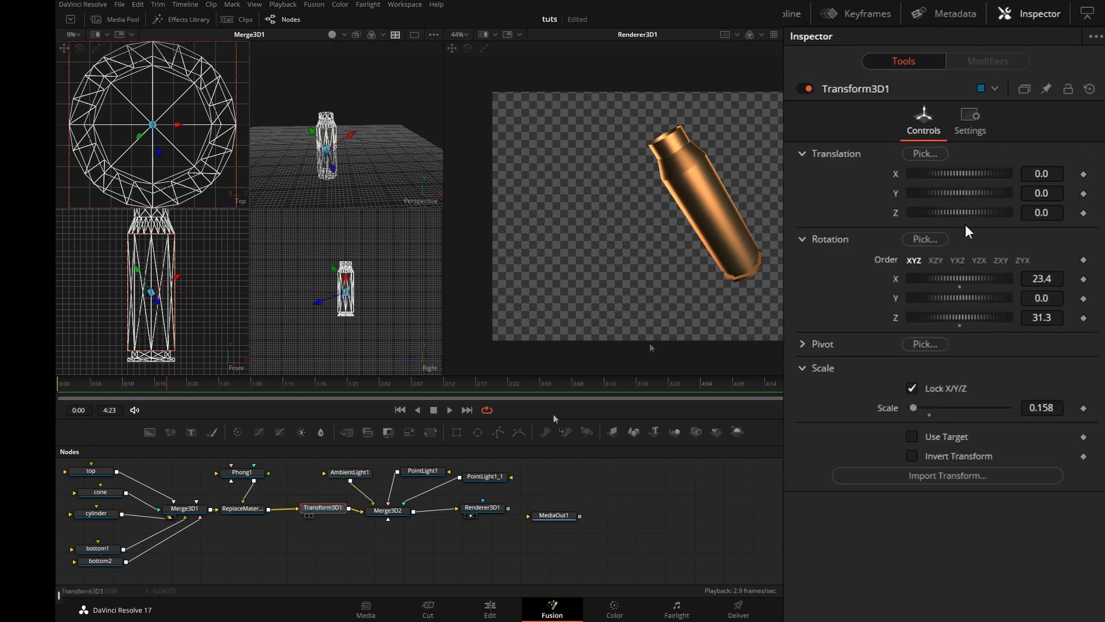
pyautogui.moveTo(950, 278)
pyautogui.mouseDown()
pyautogui.moveTo(996, 274)
pyautogui.moveTo(954, 278)
pyautogui.mouseUp()
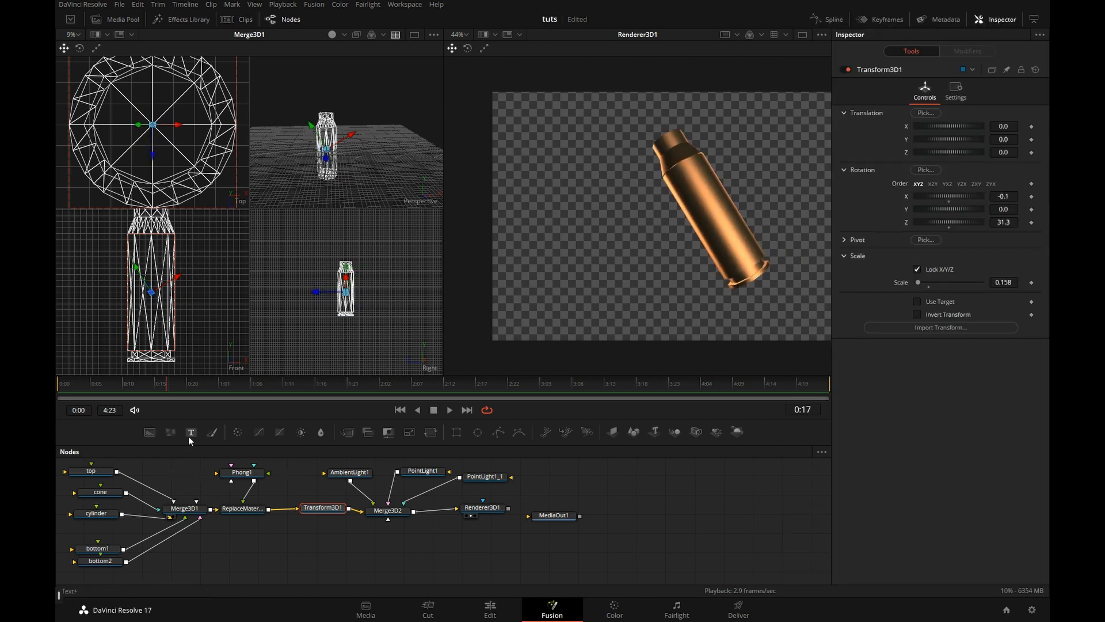
# Step: Add a Fast Noise Texture node after Transform3D1 in the node tree
pyautogui.hotkey('ctrl', 'space')
pyautogui.write('fast')
pyautogui.click(501, 335)
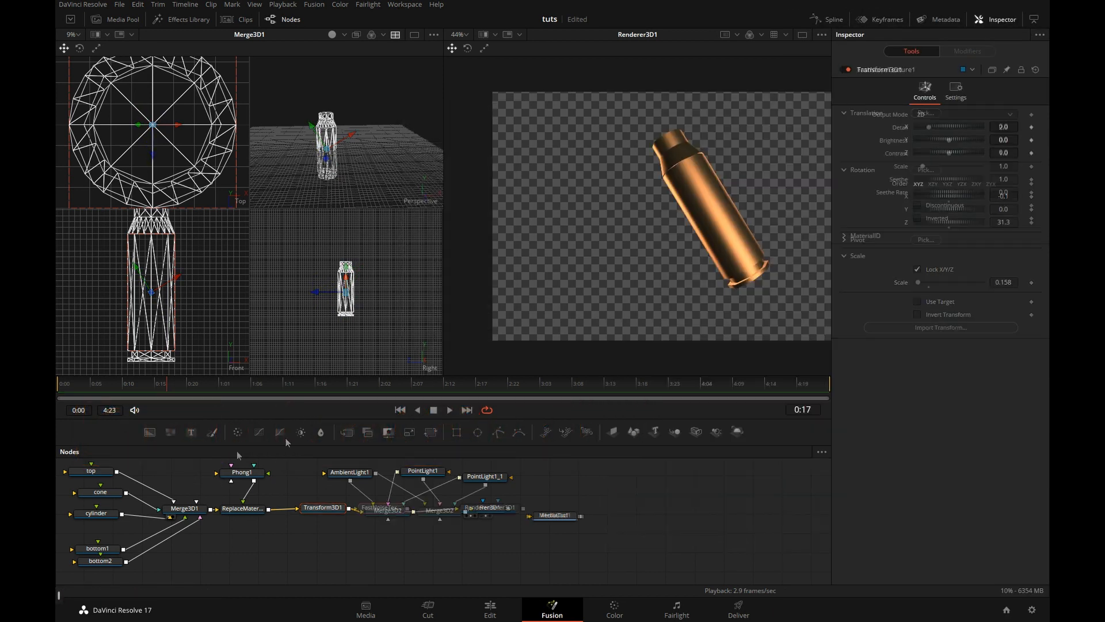
pyautogui.moveTo(201, 525)
pyautogui.mouseDown()
pyautogui.moveTo(227, 548)
pyautogui.moveTo(219, 531)
pyautogui.mouseUp()
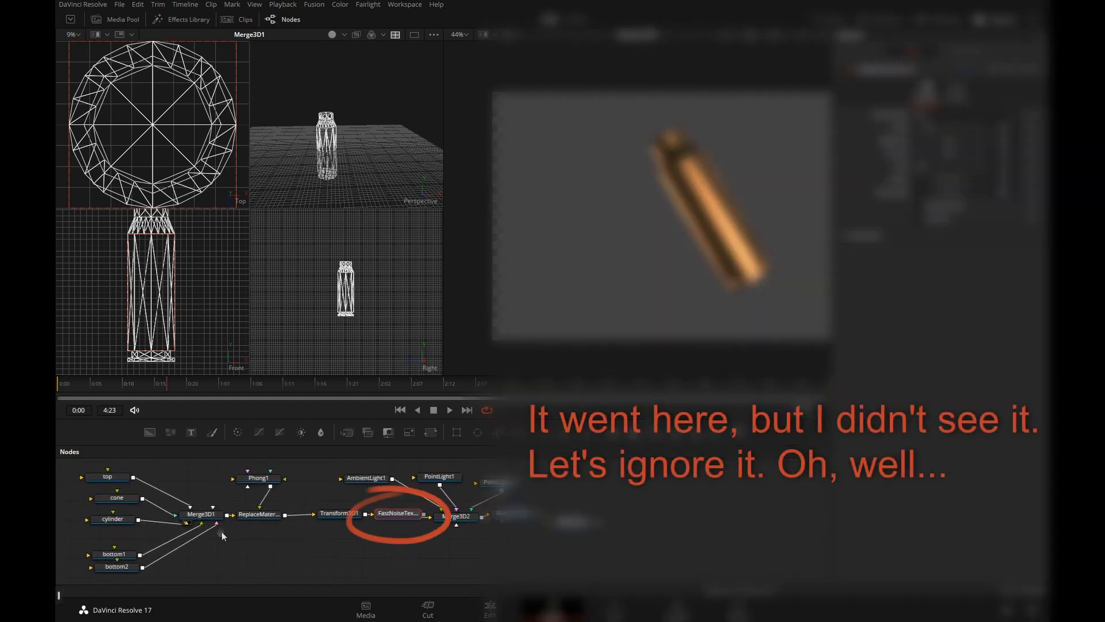
# Step: Add a second, unattached Fast Noise Texture node, preview it in a viewer and connect it to Phong1
pyautogui.hotkey('ctrl', 'space')
pyautogui.write('fast noise')
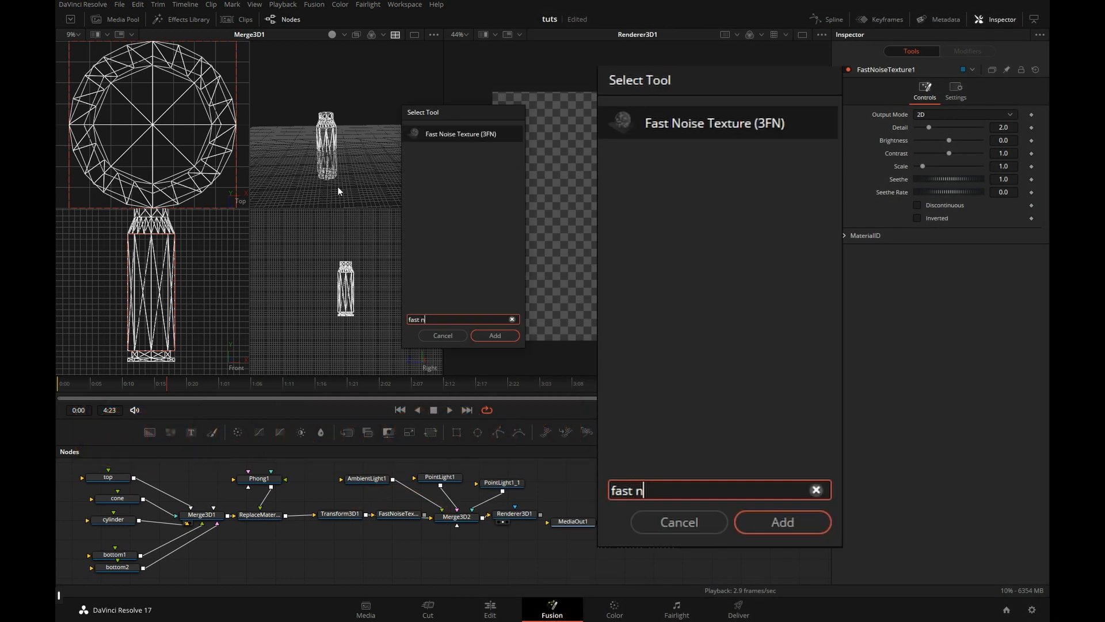
pyautogui.click(432, 133)
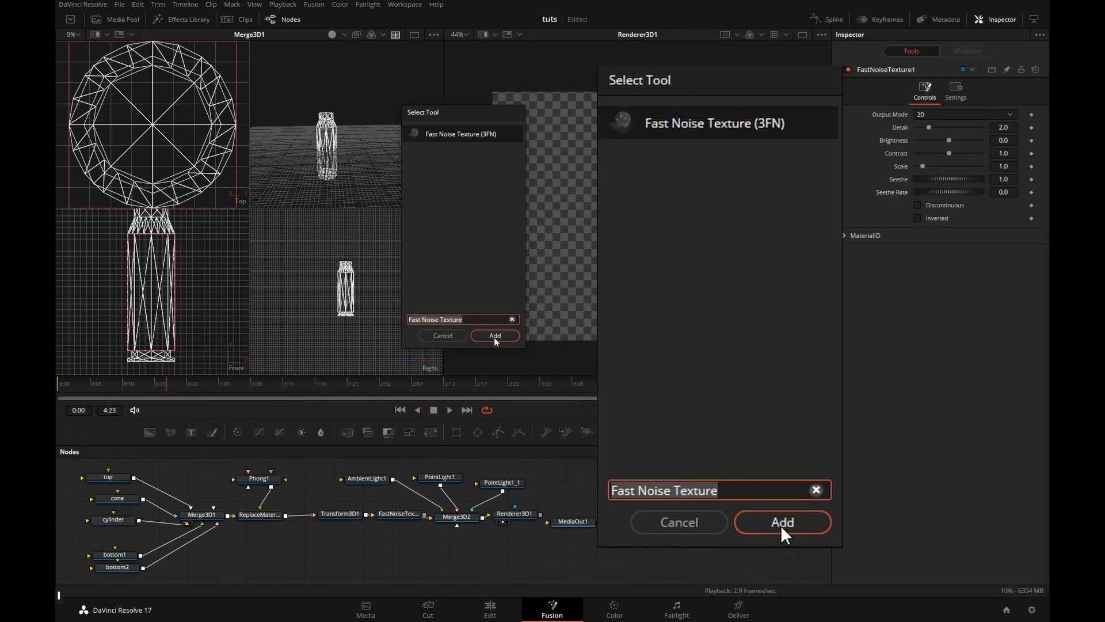
pyautogui.click(495, 336)
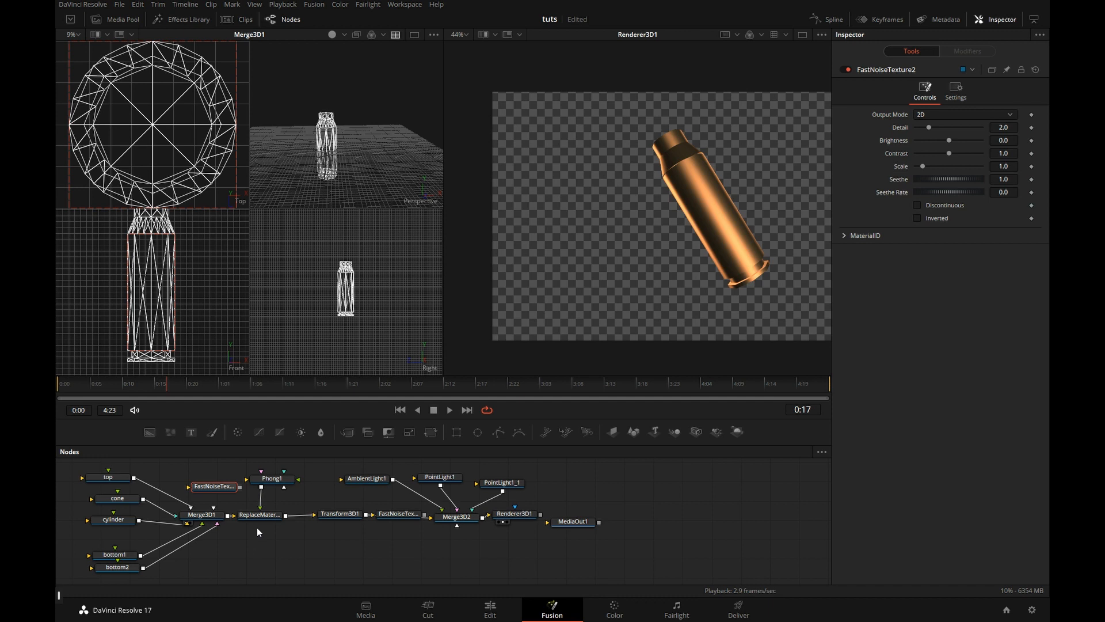
pyautogui.moveTo(226, 486); pyautogui.dragTo(274, 292)
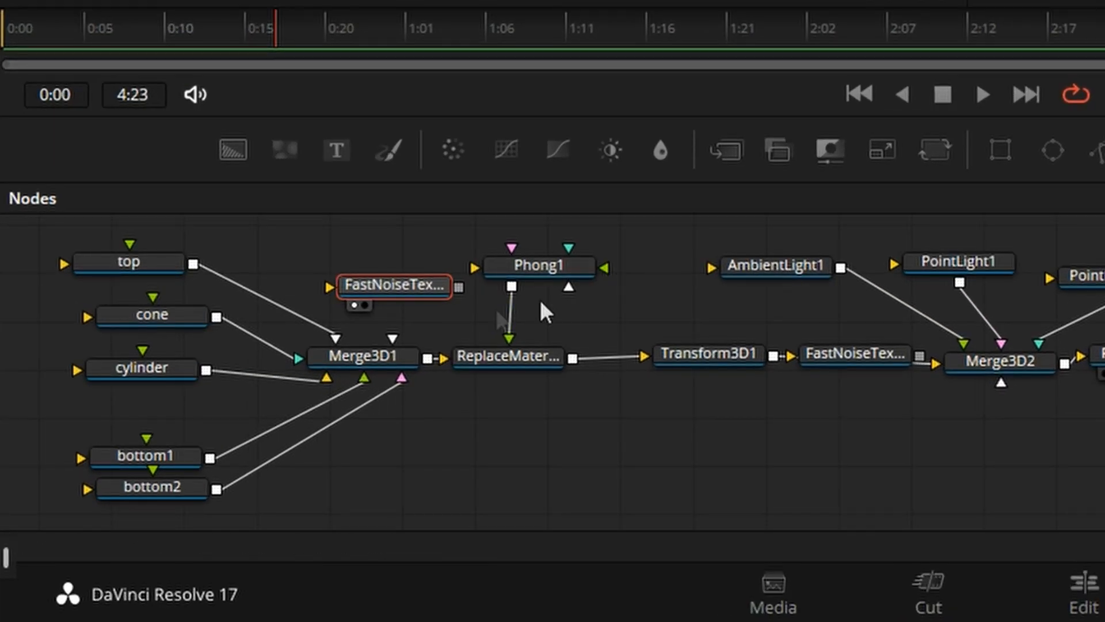
pyautogui.moveTo(295, 419); pyautogui.dragTo(283, 407)
pyautogui.moveTo(435, 265); pyautogui.dragTo(482, 270)
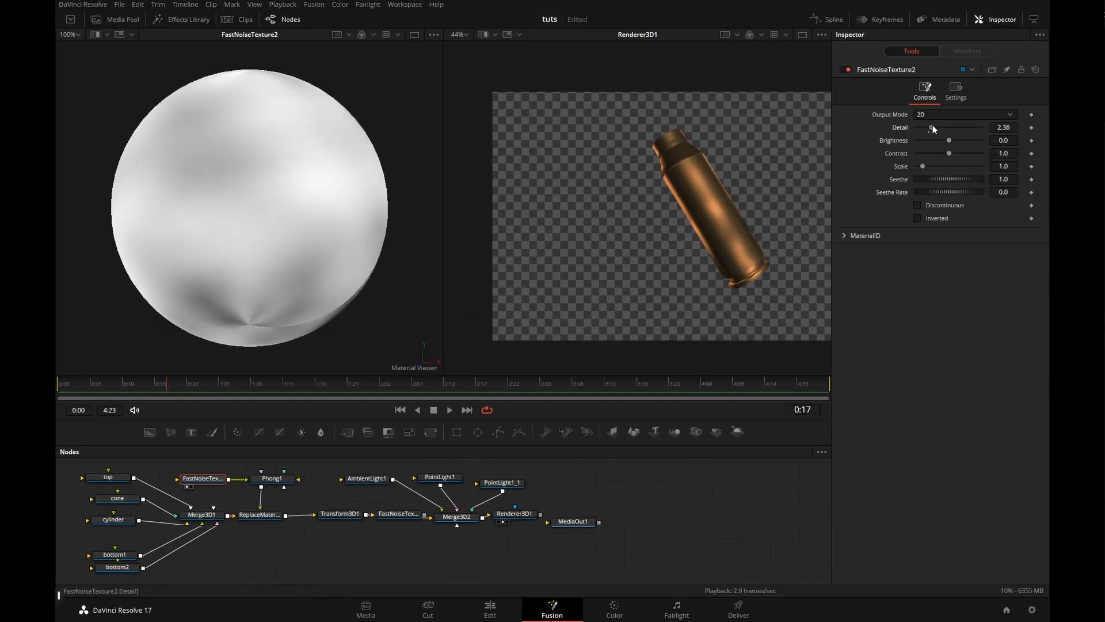
# Step: Set FastNoiseTexture2's detail to 7.95 and scale to 0.854, and turn the casing slightly with Transform3D1's rotation
pyautogui.moveTo(932, 128); pyautogui.dragTo(958, 128)
pyautogui.moveTo(1006, 173); pyautogui.dragTo(990, 175)
pyautogui.moveTo(926, 231)
pyautogui.mouseDown()
pyautogui.moveTo(917, 232)
pyautogui.moveTo(938, 230)
pyautogui.moveTo(914, 234)
pyautogui.mouseUp()
pyautogui.click(340, 515)
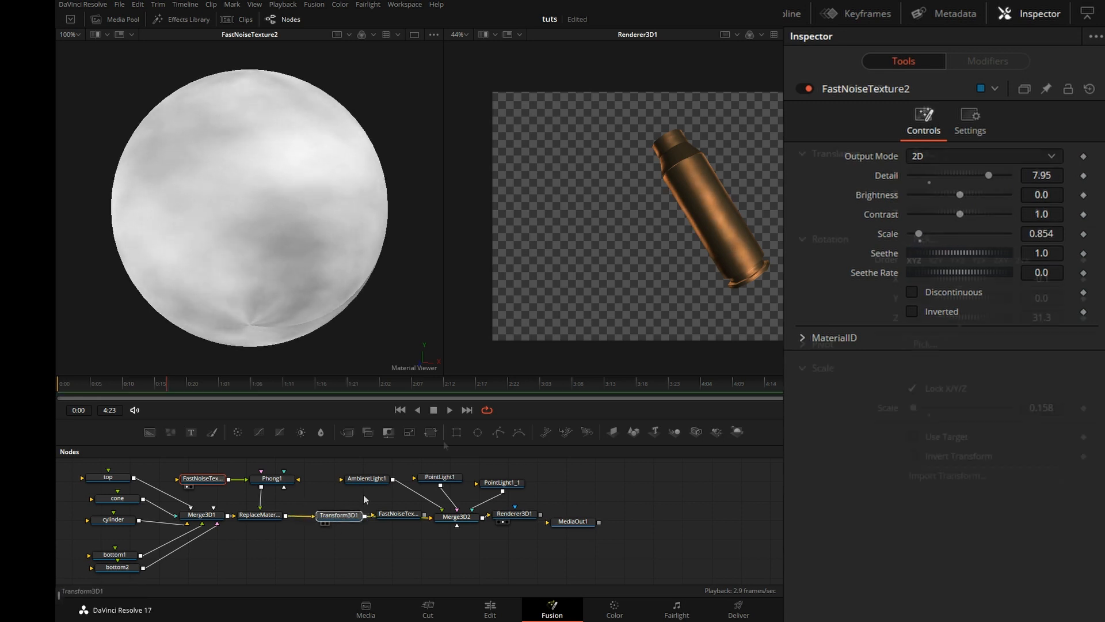
pyautogui.moveTo(968, 283); pyautogui.dragTo(956, 288)
# Step: Add a separate Background node above the material nodes and display it in the first viewer
pyautogui.moveTo(286, 532); pyautogui.dragTo(289, 542)
pyautogui.moveTo(289, 541); pyautogui.dragTo(291, 548)
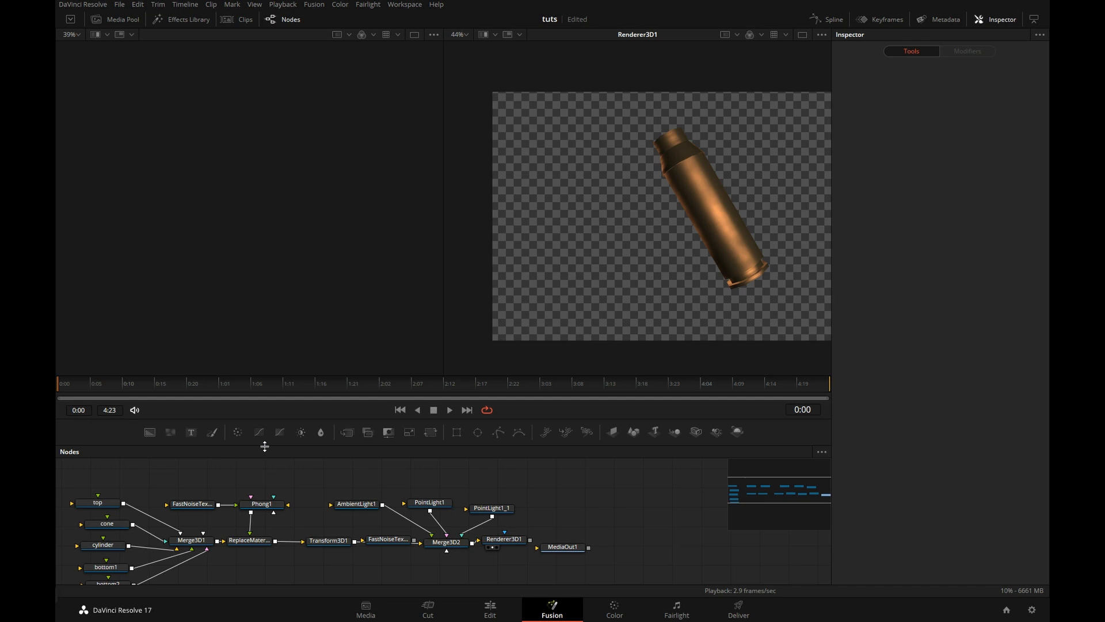
pyautogui.hotkey('ctrl', 'space')
pyautogui.write('ba')
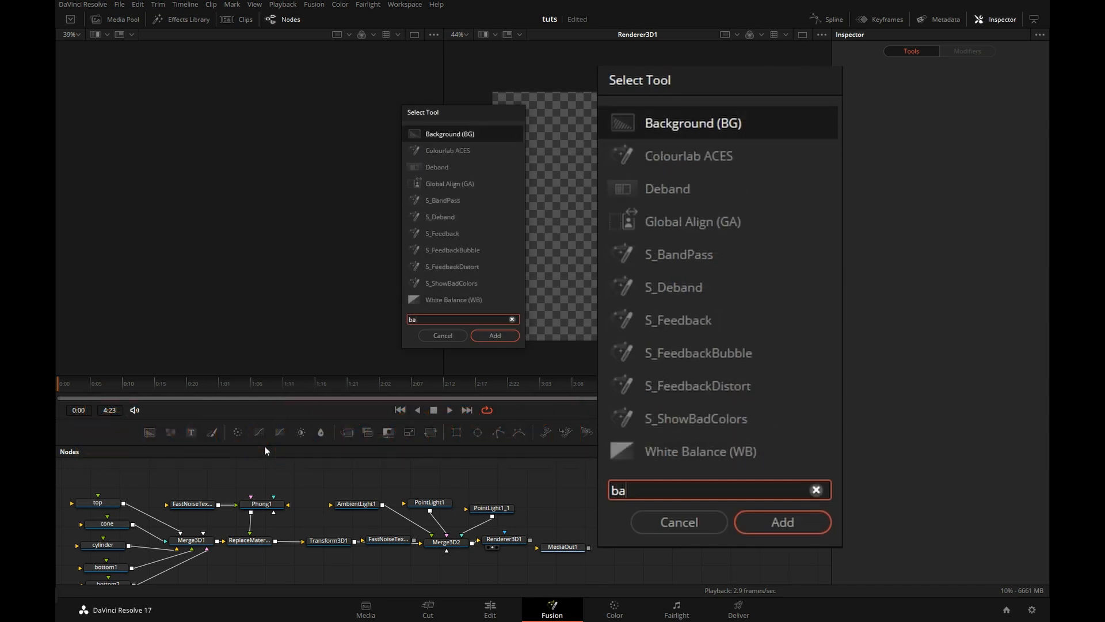
pyautogui.write('ck')
pyautogui.click(496, 336)
pyautogui.moveTo(270, 474); pyautogui.dragTo(147, 475)
pyautogui.press('1')
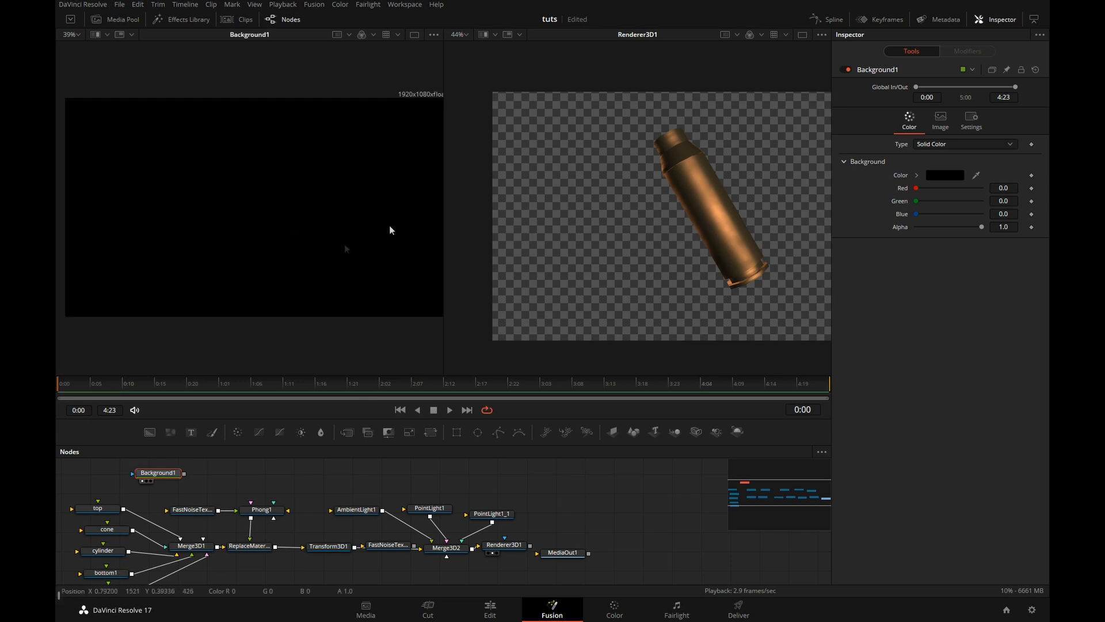
# Step: Set Background1's image size to 1200 wide and 600 high
pyautogui.click(972, 123)
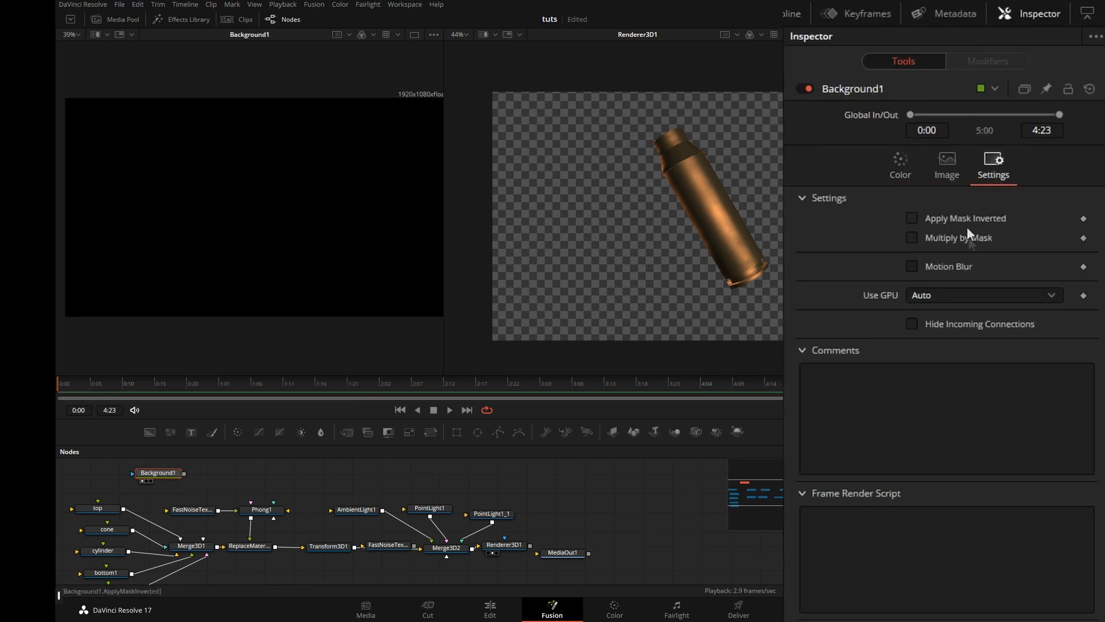
pyautogui.click(953, 166)
pyautogui.moveTo(1050, 248); pyautogui.dragTo(1064, 248)
pyautogui.doubleClick(1047, 246)
pyautogui.write('1200')
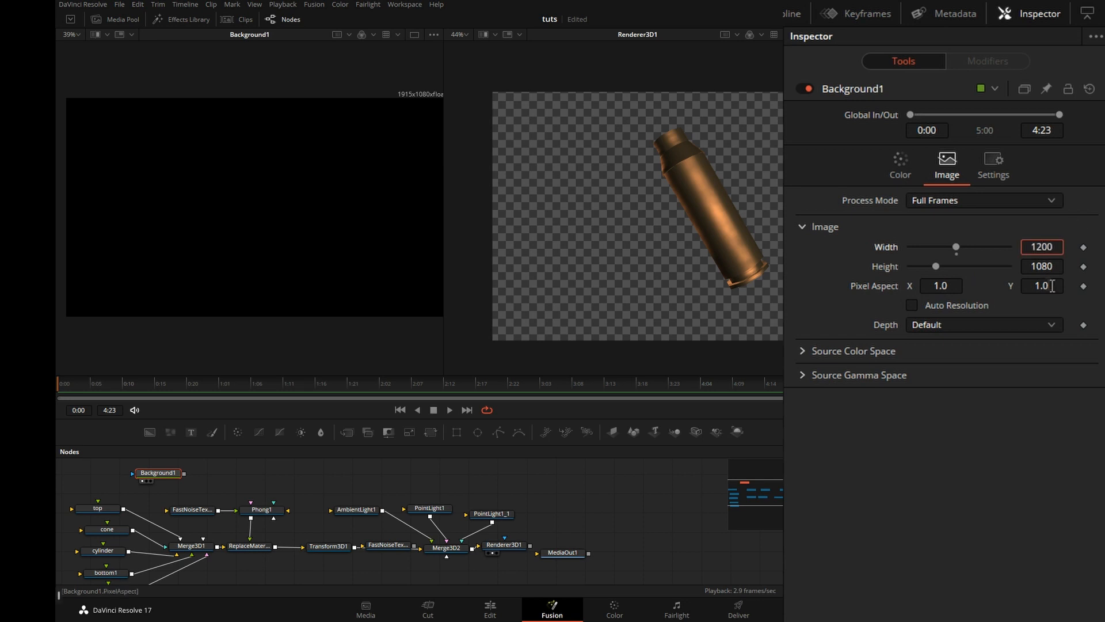
pyautogui.press('Tab')
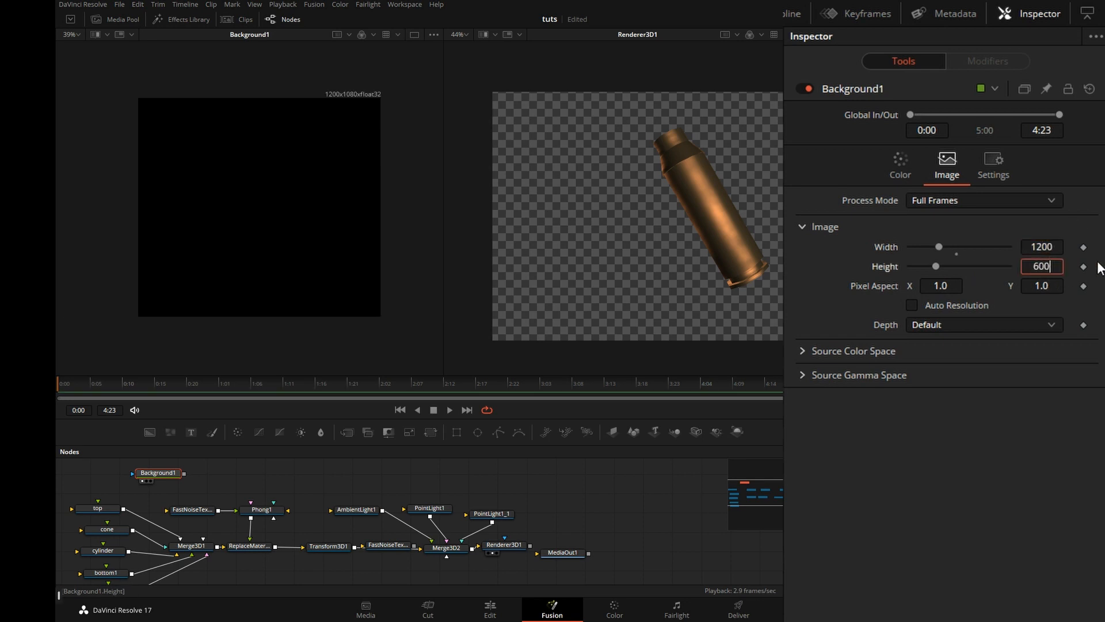
pyautogui.press('Tab')
# Step: Add a Paint node after Background1, show it in the first viewer and enlarge its brush
pyautogui.click(213, 432)
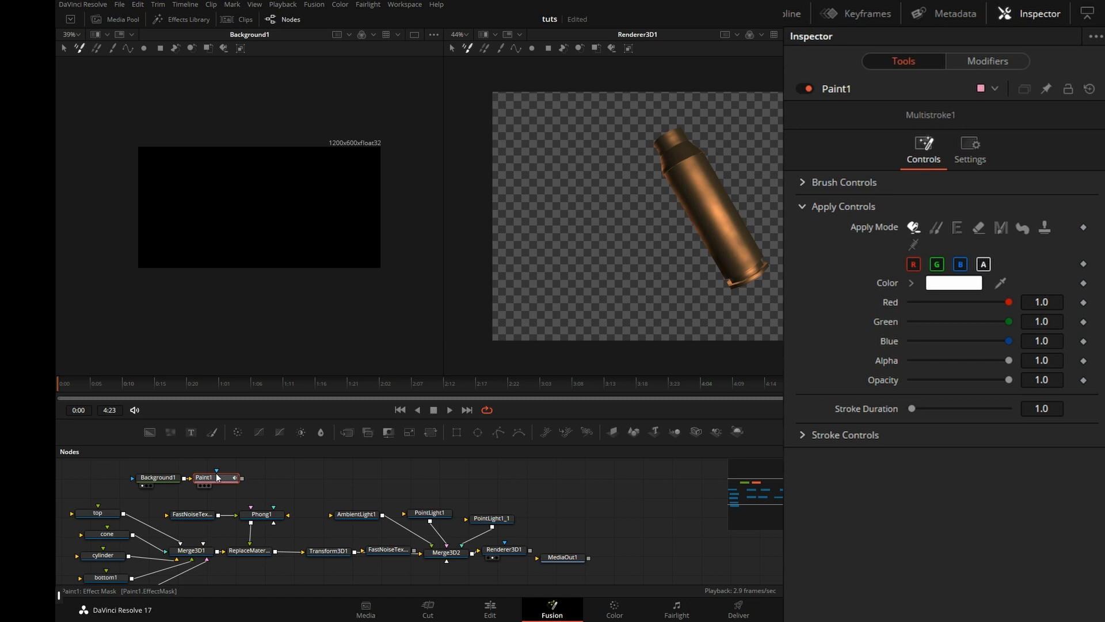
pyautogui.moveTo(216, 477); pyautogui.dragTo(374, 300)
pyautogui.moveTo(197, 155); pyautogui.dragTo(263, 151)
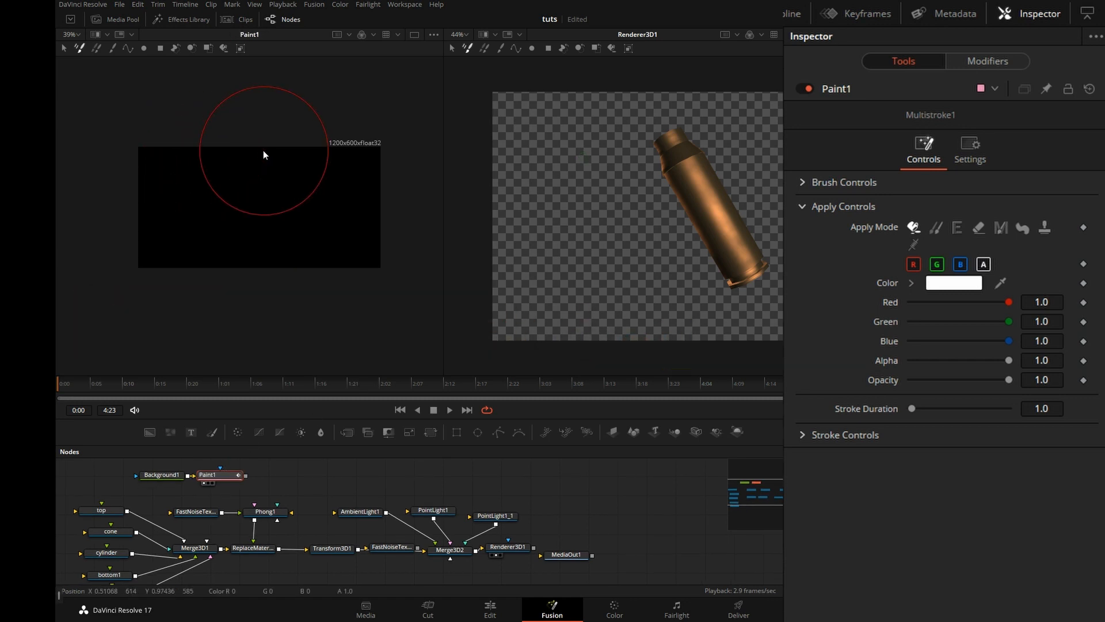
# Step: Set the paint colour to a pale brass with red 0.882, green 0.811 and blue 0.618, and cover the whole canvas with it
pyautogui.moveTo(999, 283); pyautogui.dragTo(746, 199)
pyautogui.moveTo(959, 321); pyautogui.dragTo(996, 301)
pyautogui.moveTo(961, 341); pyautogui.dragTo(991, 320)
pyautogui.moveTo(178, 151)
pyautogui.mouseDown()
pyautogui.moveTo(190, 202)
pyautogui.moveTo(296, 235)
pyautogui.moveTo(407, 240)
pyautogui.mouseUp()
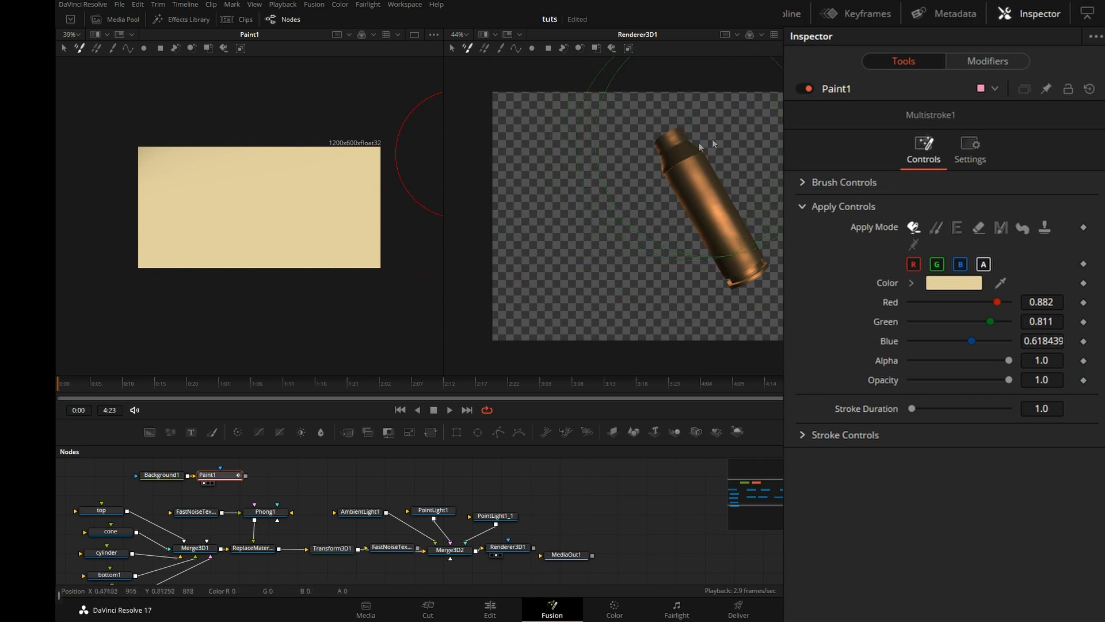
# Step: Paint the canvas's upper half in tan (red 0.622, green 0.52, blue 0.323) and its upper edge in brown (0.409, 0.26, 0.102)
pyautogui.moveTo(997, 302); pyautogui.dragTo(941, 341)
pyautogui.moveTo(105, 159); pyautogui.dragTo(319, 201)
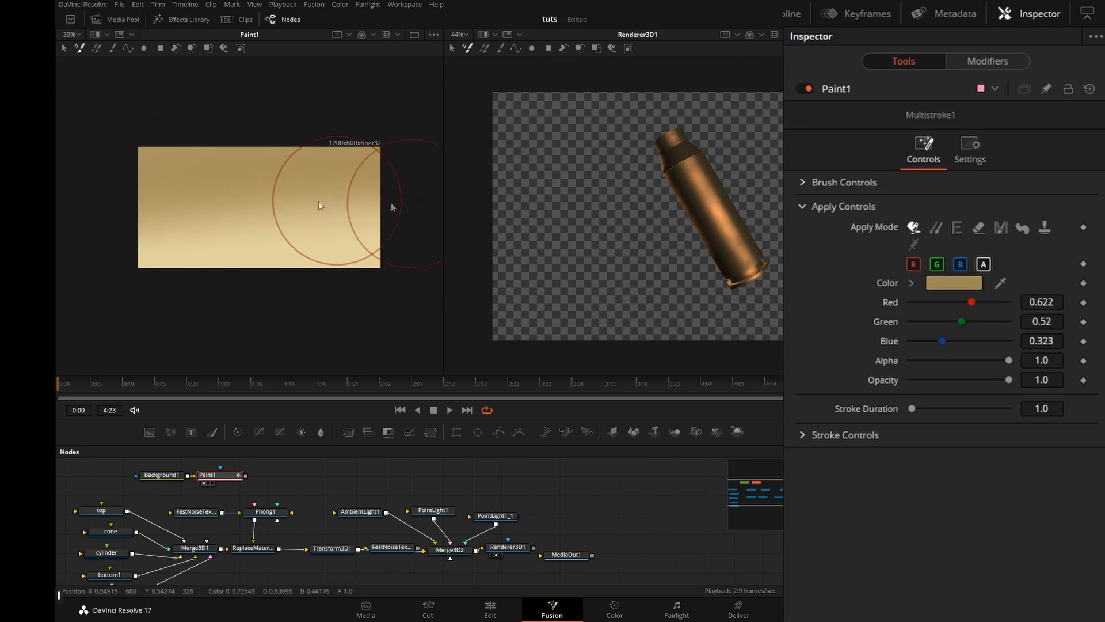
pyautogui.moveTo(959, 321)
pyautogui.mouseDown()
pyautogui.moveTo(934, 320)
pyautogui.moveTo(911, 340)
pyautogui.moveTo(955, 303)
pyautogui.mouseUp()
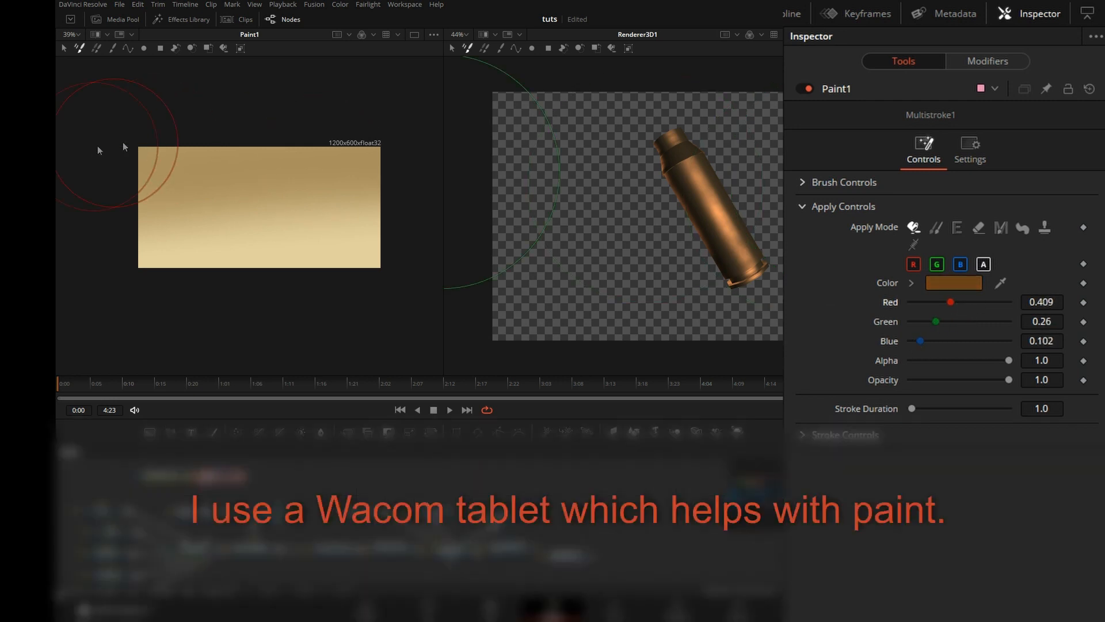
pyautogui.moveTo(124, 144); pyautogui.dragTo(387, 150)
# Step: Darken the canvas's upper edge using a smaller brush and a near-black brown with red 0.118, green 0.047 and blue 0.031
pyautogui.moveTo(927, 303); pyautogui.dragTo(913, 302)
pyautogui.moveTo(935, 321)
pyautogui.mouseDown()
pyautogui.moveTo(915, 322)
pyautogui.moveTo(915, 342)
pyautogui.moveTo(912, 319)
pyautogui.mouseUp()
pyautogui.keyDown('ctrl'); pyautogui.moveTo(271, 169); pyautogui.dragTo(229, 164); pyautogui.keyUp('ctrl')
pyautogui.moveTo(112, 161); pyautogui.dragTo(435, 148)
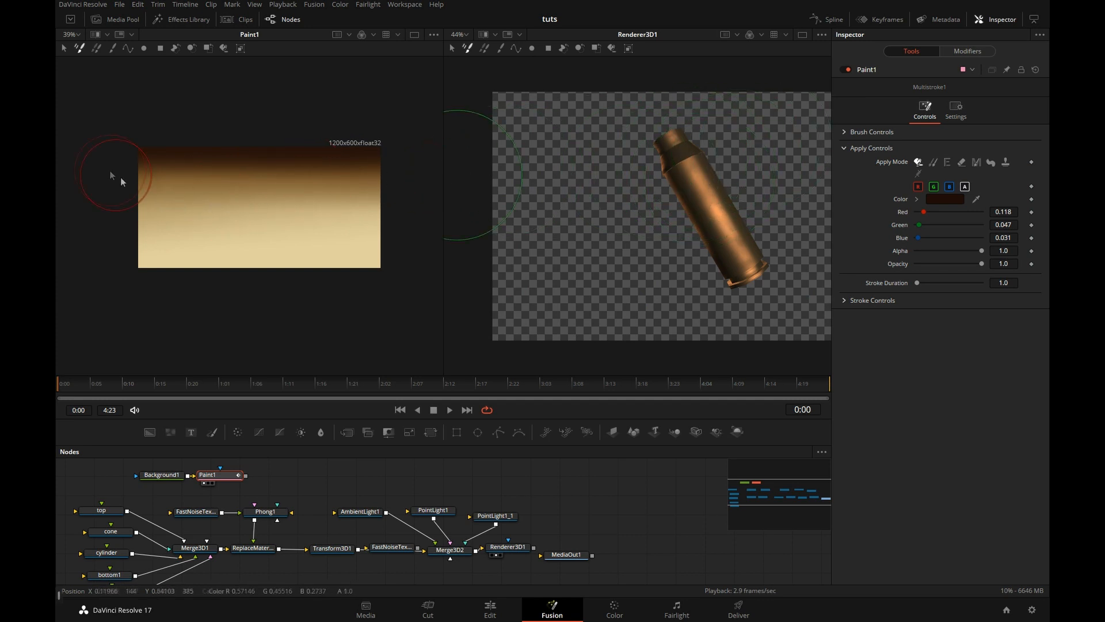
pyautogui.moveTo(174, 186); pyautogui.dragTo(225, 183)
pyautogui.moveTo(71, 158); pyautogui.dragTo(351, 159)
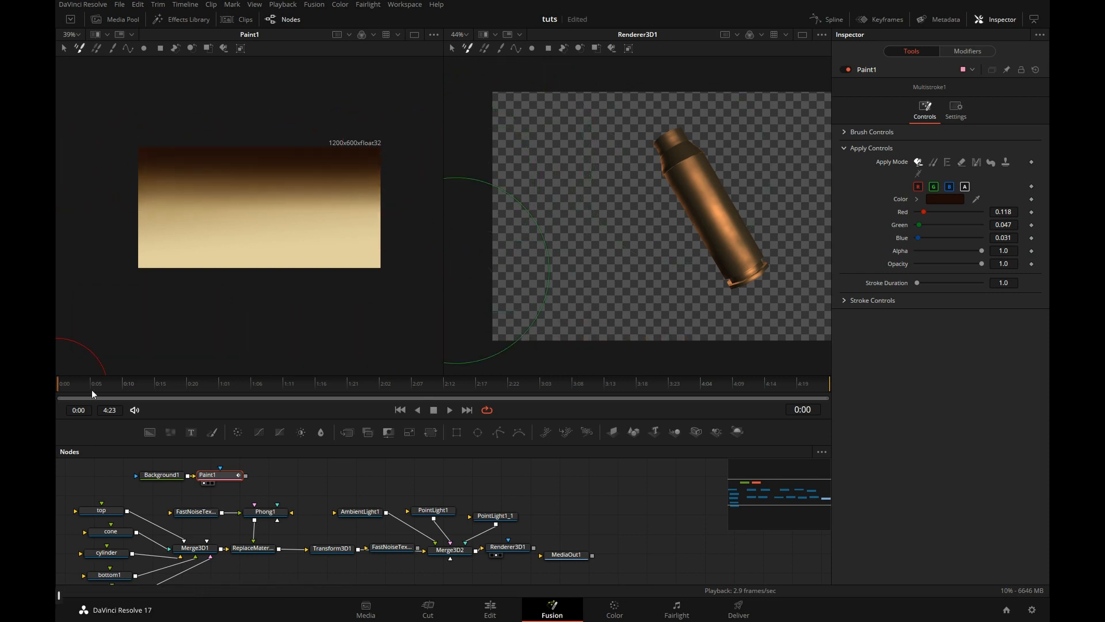
# Step: Add a Time Speed node after Paint1 and set its speed to 0
pyautogui.hotkey('ctrl', 'space')
pyautogui.write('back')
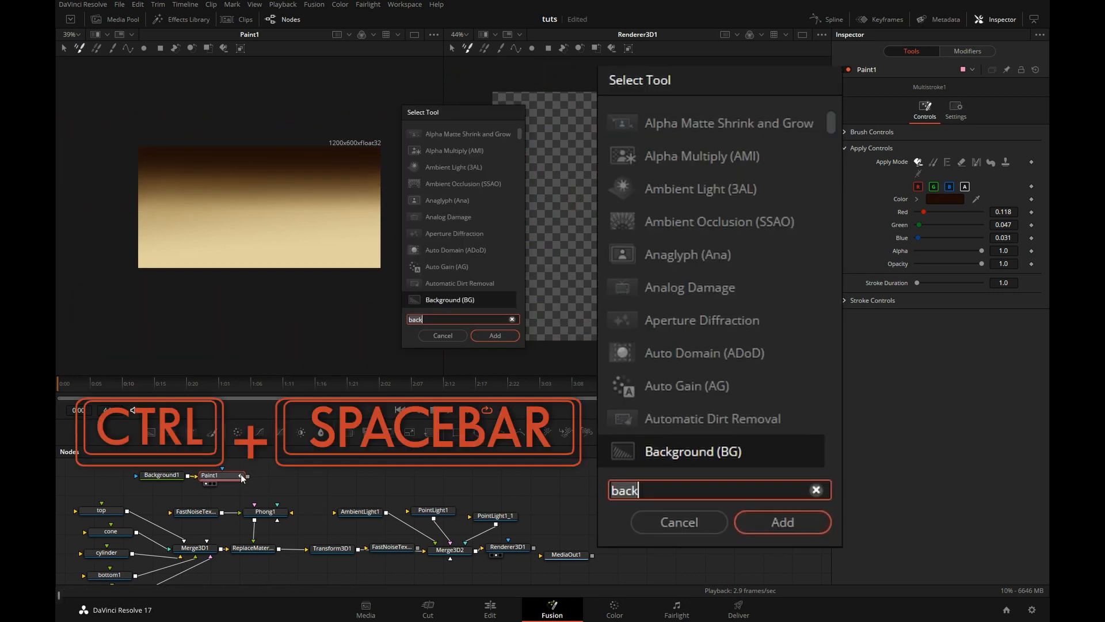
pyautogui.press('BackSpace')
pyautogui.press('BackSpace')
pyautogui.press('BackSpace')
pyautogui.press('BackSpace')
pyautogui.write('time')
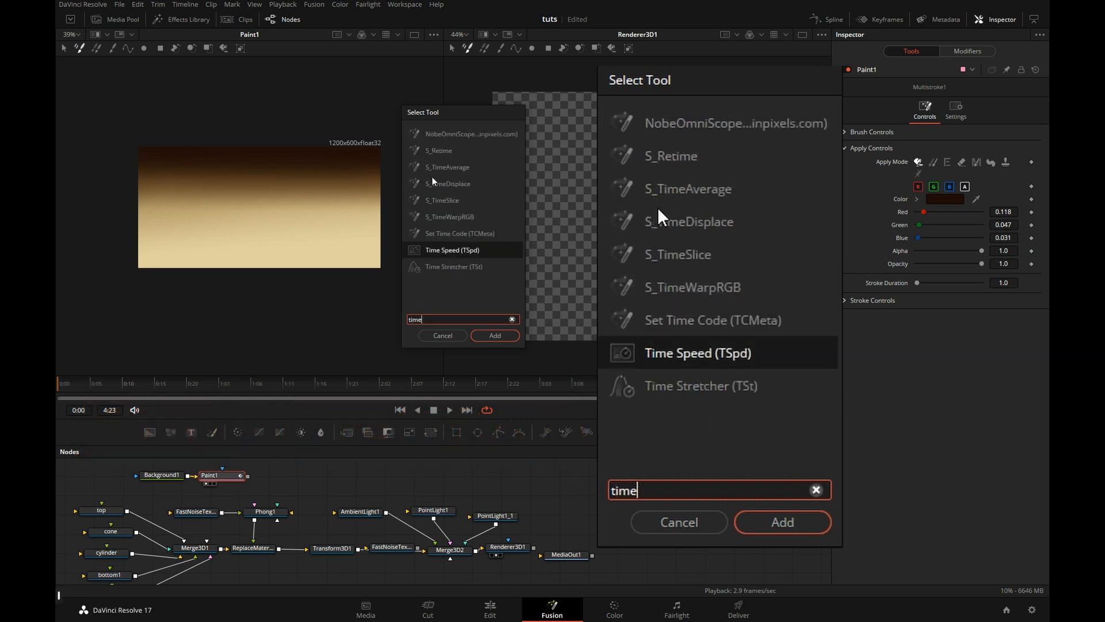
pyautogui.click(485, 334)
pyautogui.moveTo(1003, 115); pyautogui.dragTo(993, 115)
pyautogui.press('BackSpace')
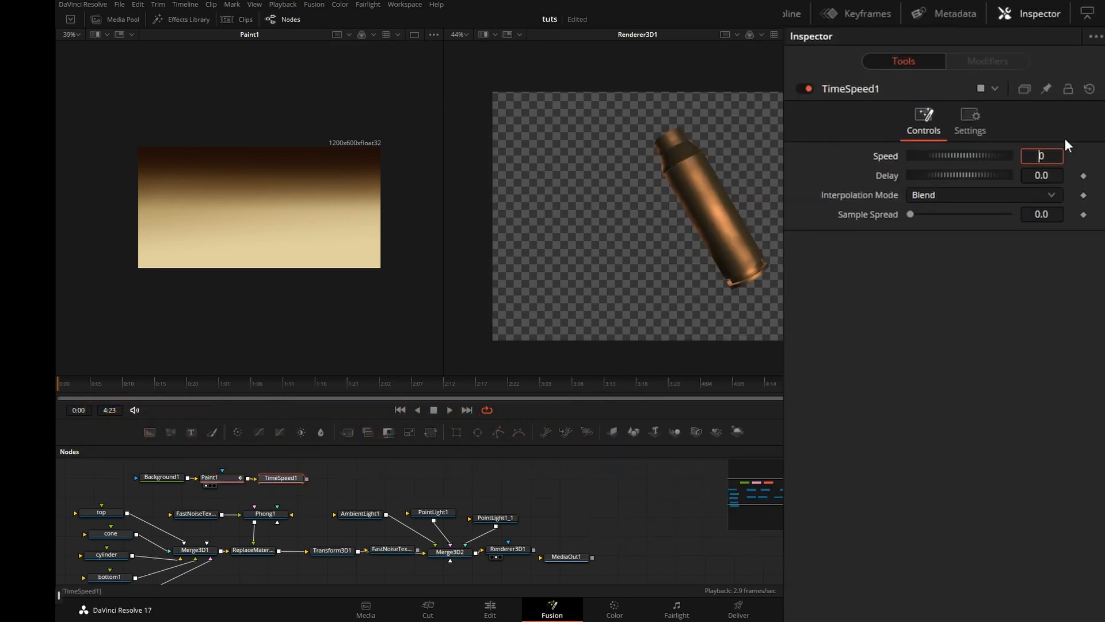
# Step: Connect TimeSpeed1's output to Phong1's Diffuse Color Material input
pyautogui.click(161, 476)
pyautogui.moveTo(307, 477); pyautogui.dragTo(303, 505)
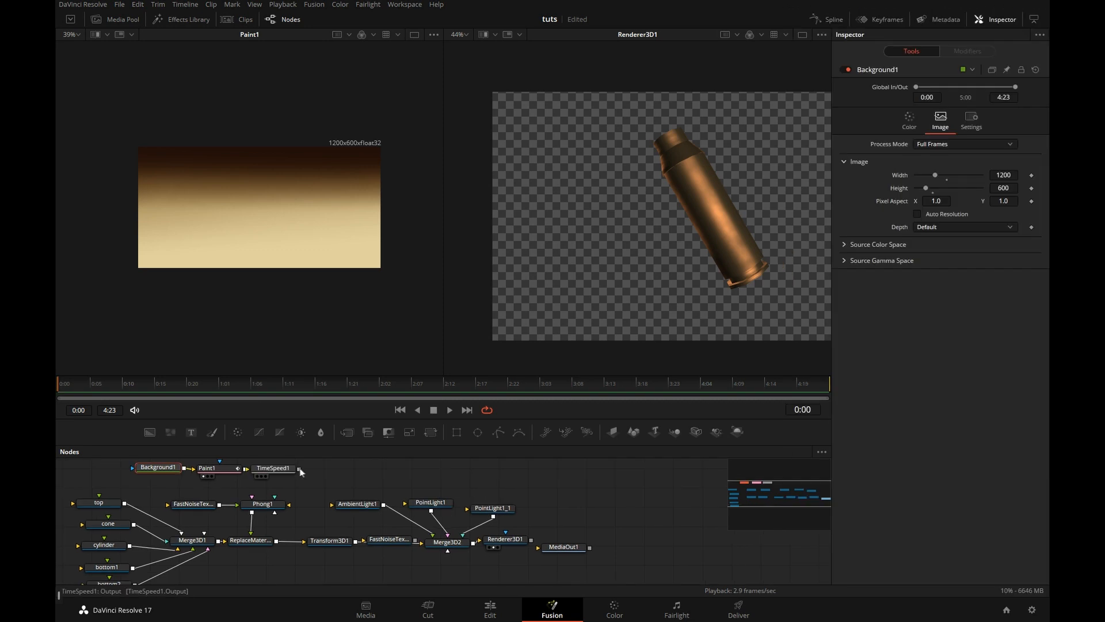
pyautogui.moveTo(593, 312); pyautogui.dragTo(527, 333)
pyautogui.press('alt')
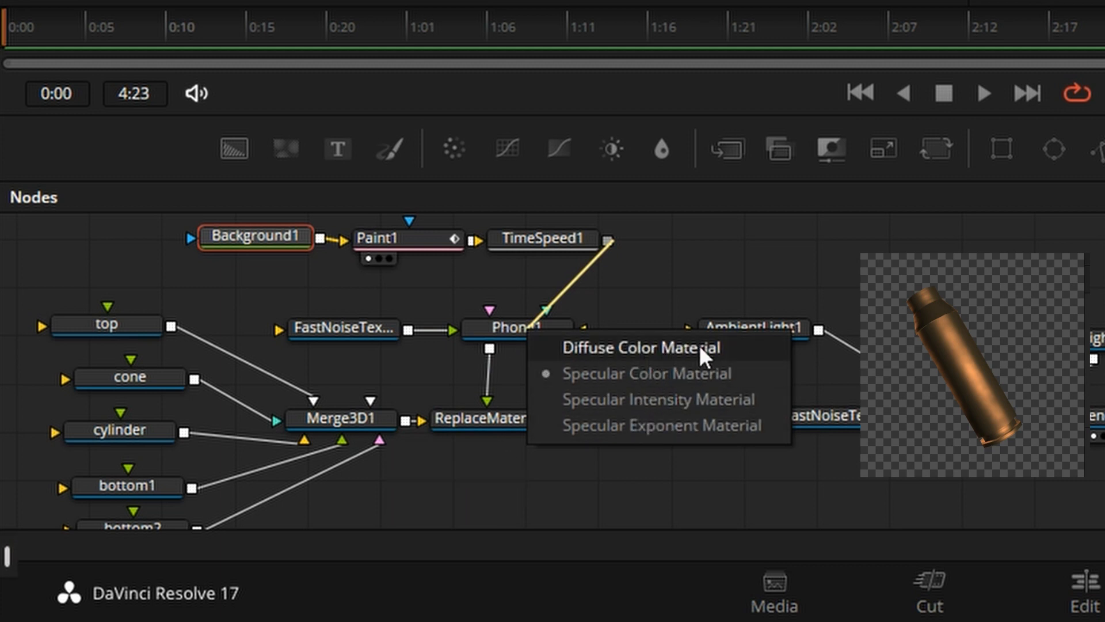
pyautogui.click(746, 347)
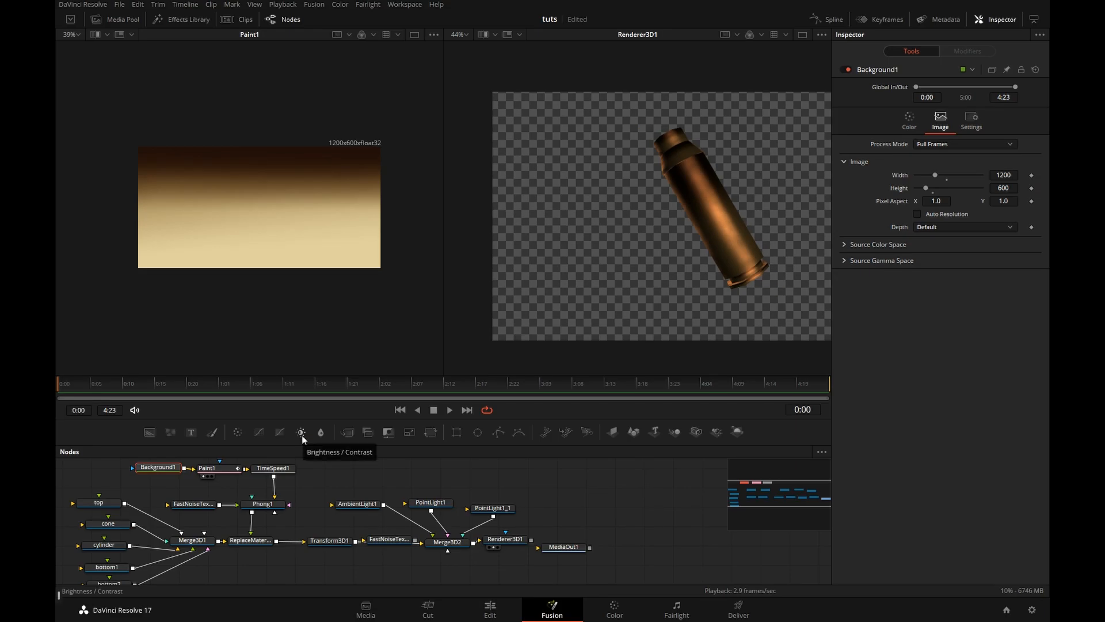
# Step: Shift the nodes from Transform3D1 onward to make room, and insert a UV Map 3D node after ReplaceMaterial3D1, shown in the first viewer
pyautogui.moveTo(596, 486); pyautogui.dragTo(311, 557)
pyautogui.moveTo(323, 547); pyautogui.dragTo(408, 547)
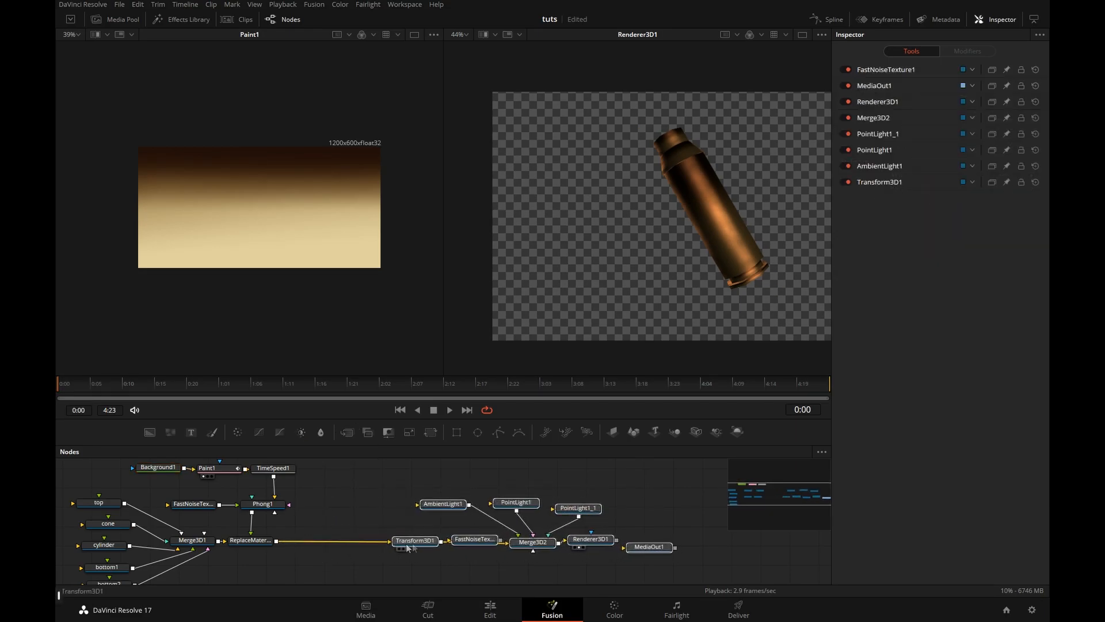
pyautogui.click(251, 540)
pyautogui.hotkey('ctrl', 'space')
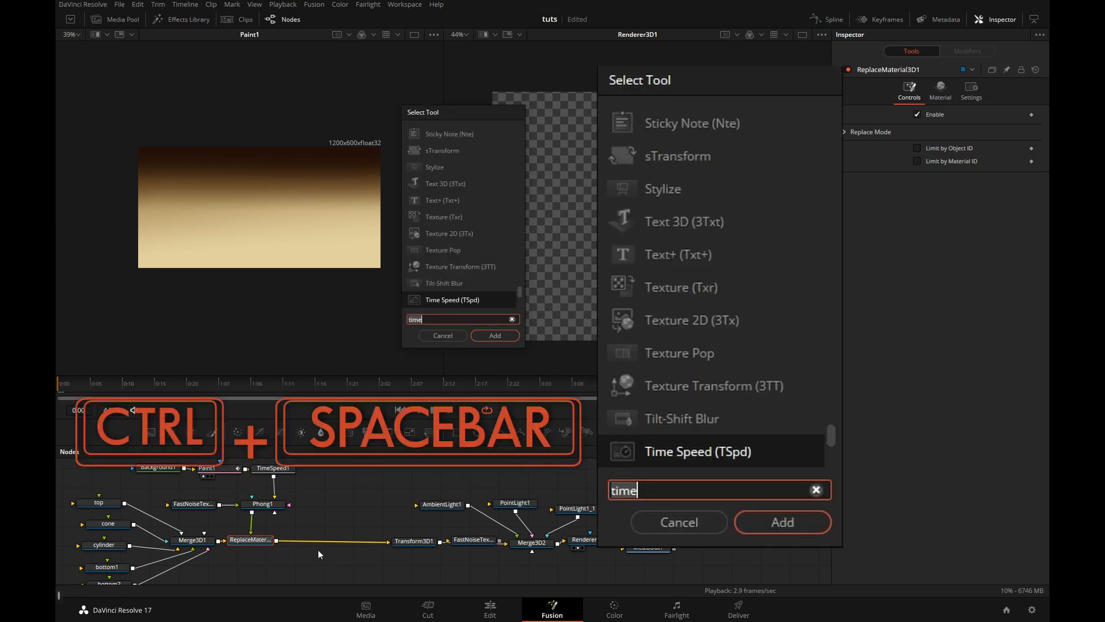
pyautogui.write('uv')
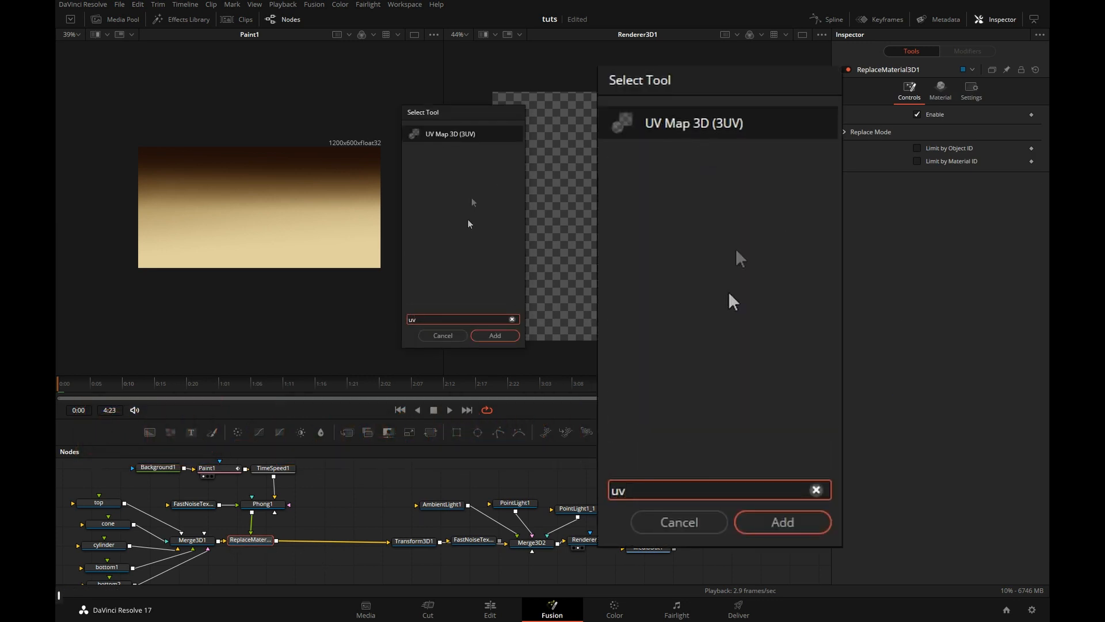
pyautogui.click(495, 334)
pyautogui.moveTo(315, 541)
pyautogui.mouseDown()
pyautogui.moveTo(322, 297)
pyautogui.moveTo(358, 234)
pyautogui.mouseUp()
# Step: Set UVMap3D1's map mode to Cylindrical and fit the mapping to the casing
pyautogui.click(939, 156)
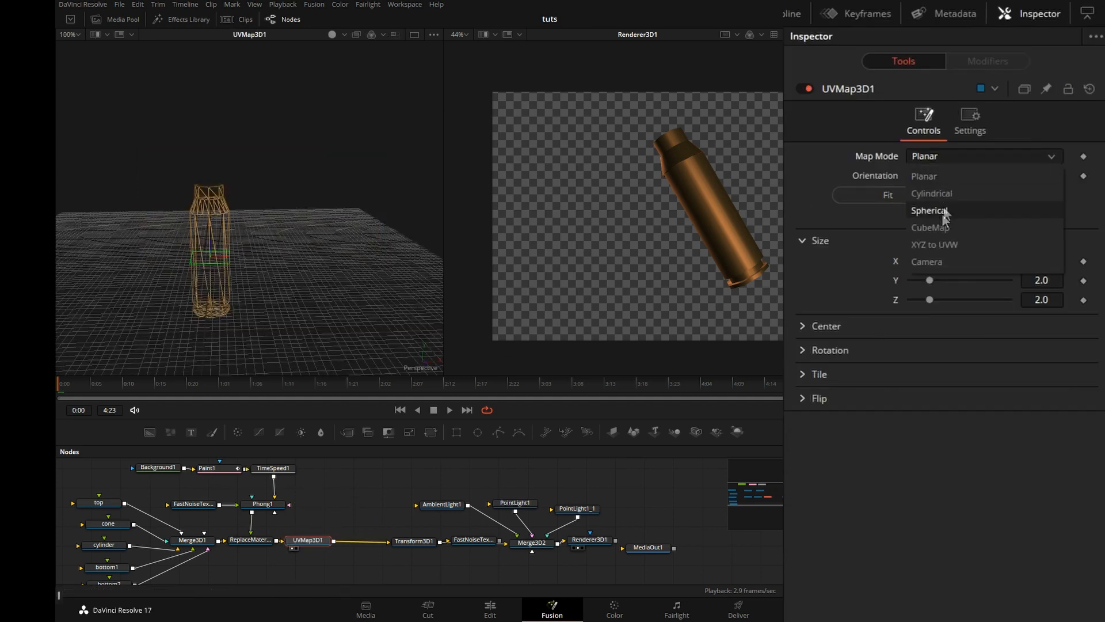
pyautogui.click(948, 192)
pyautogui.click(936, 195)
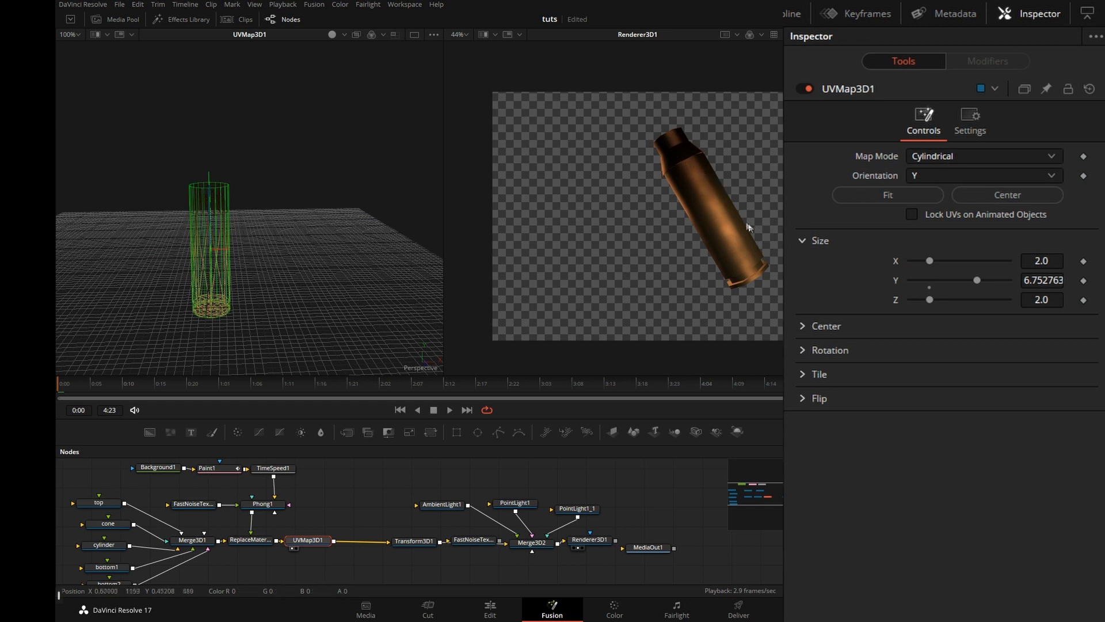
# Step: Rotate the casing with Transform3D1 to X 15.5, Y -5.2 and Z 70.4
pyautogui.click(430, 545)
pyautogui.moveTo(955, 279); pyautogui.dragTo(974, 313)
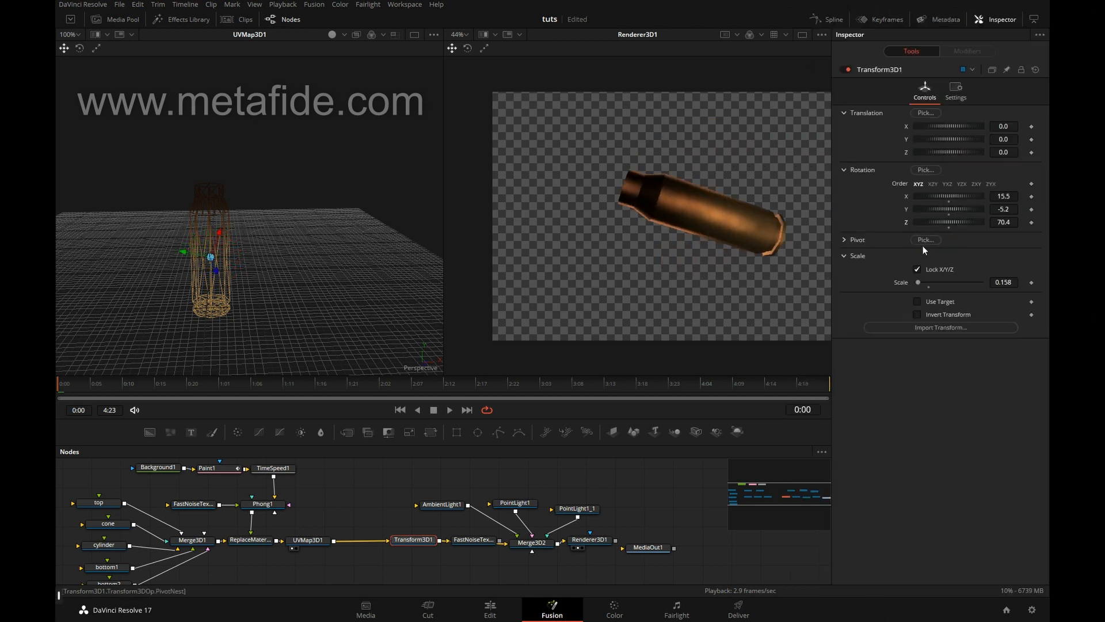